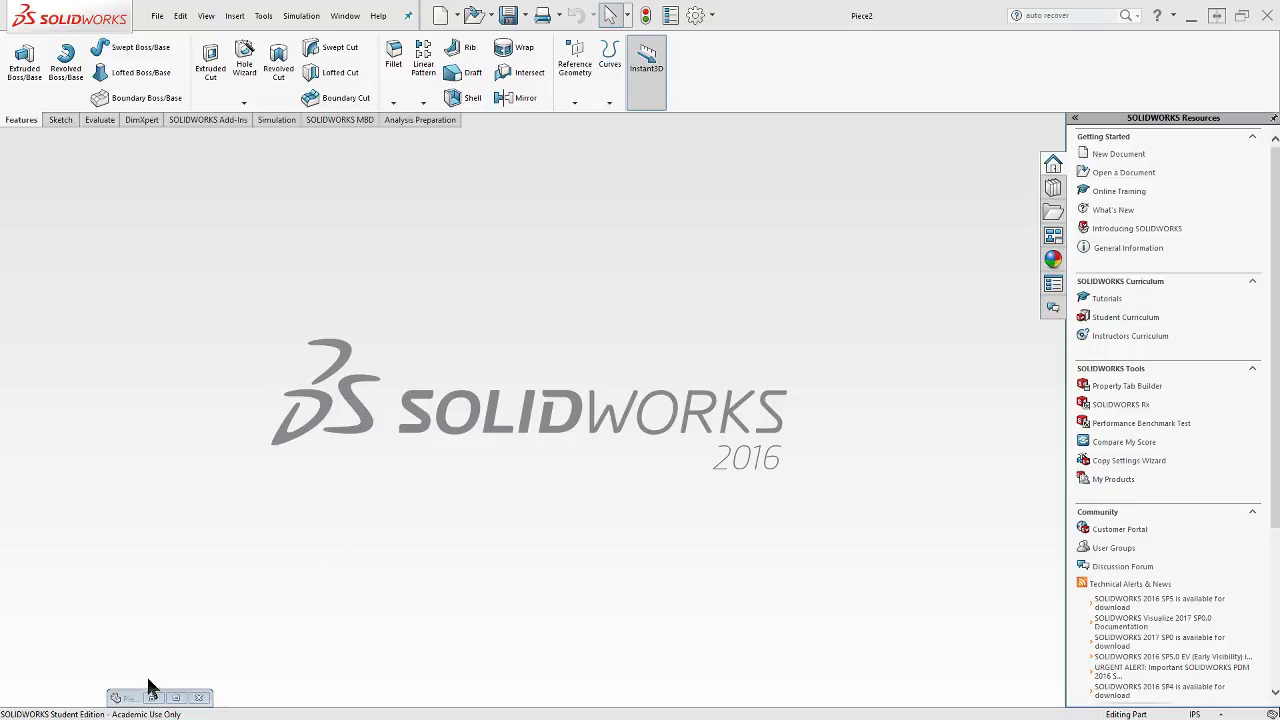
Close Piece2, reopen Piece1 from recent files, and show its custom file properties
{"action": "left_click", "coordinate": [199, 697]}
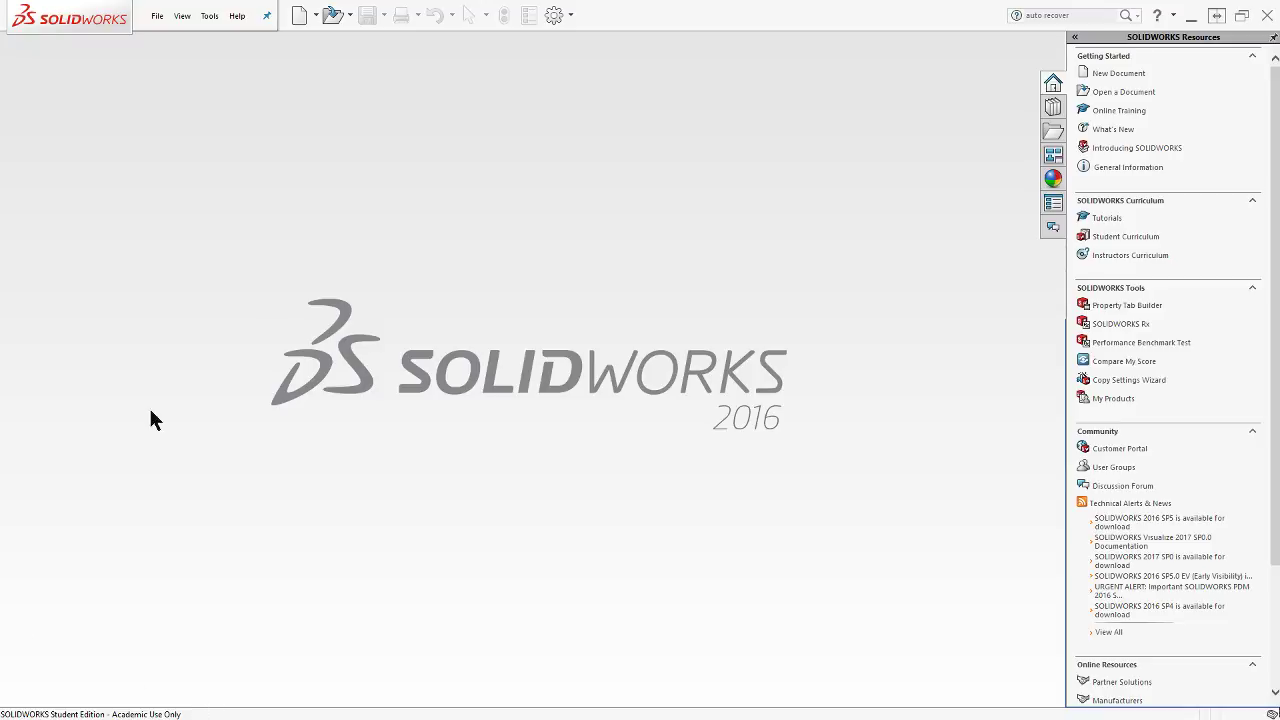
{"action": "left_click", "coordinate": [157, 20]}
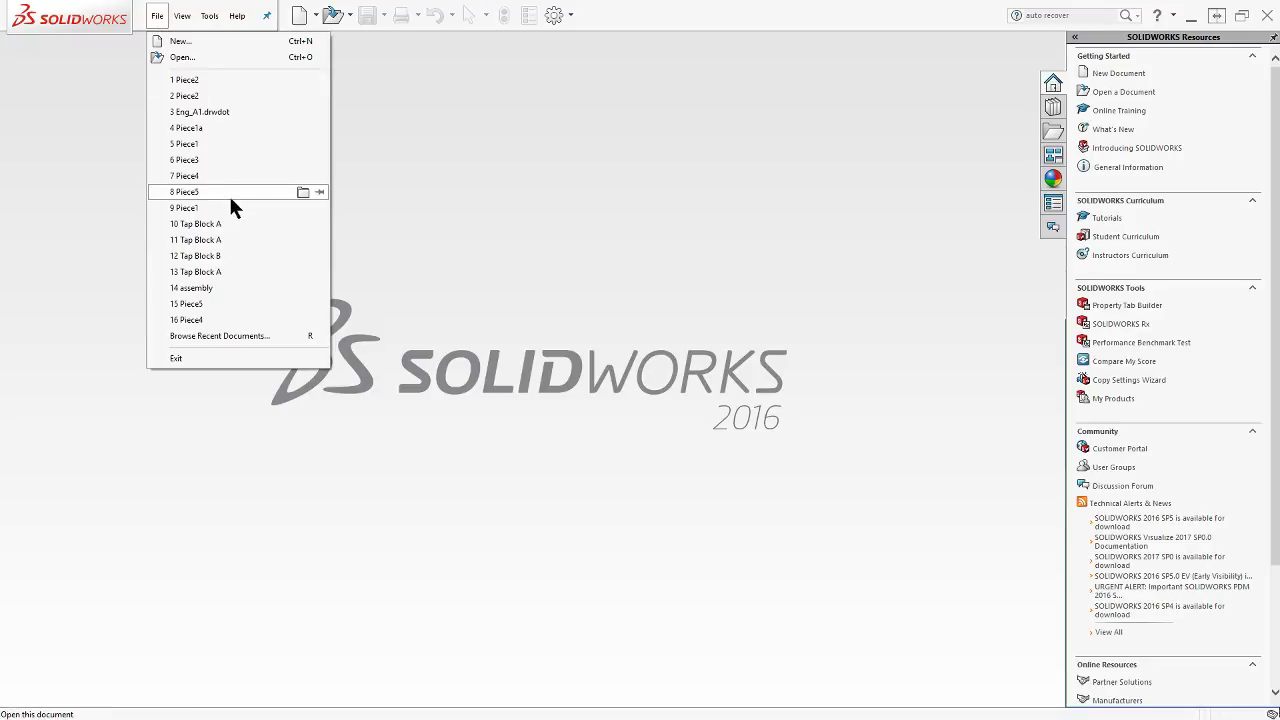
{"action": "mouse_move", "coordinate": [229, 196]}
{"action": "mouse_move", "coordinate": [199, 146]}
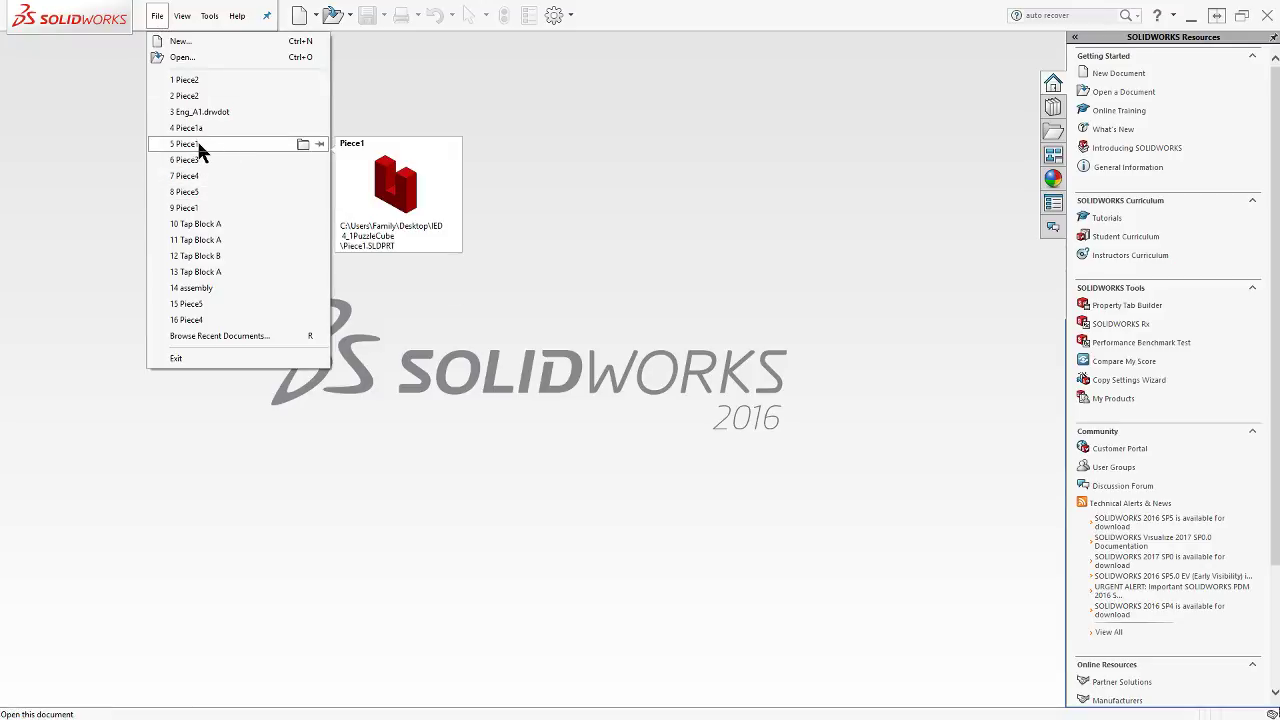
{"action": "left_click", "coordinate": [199, 146]}
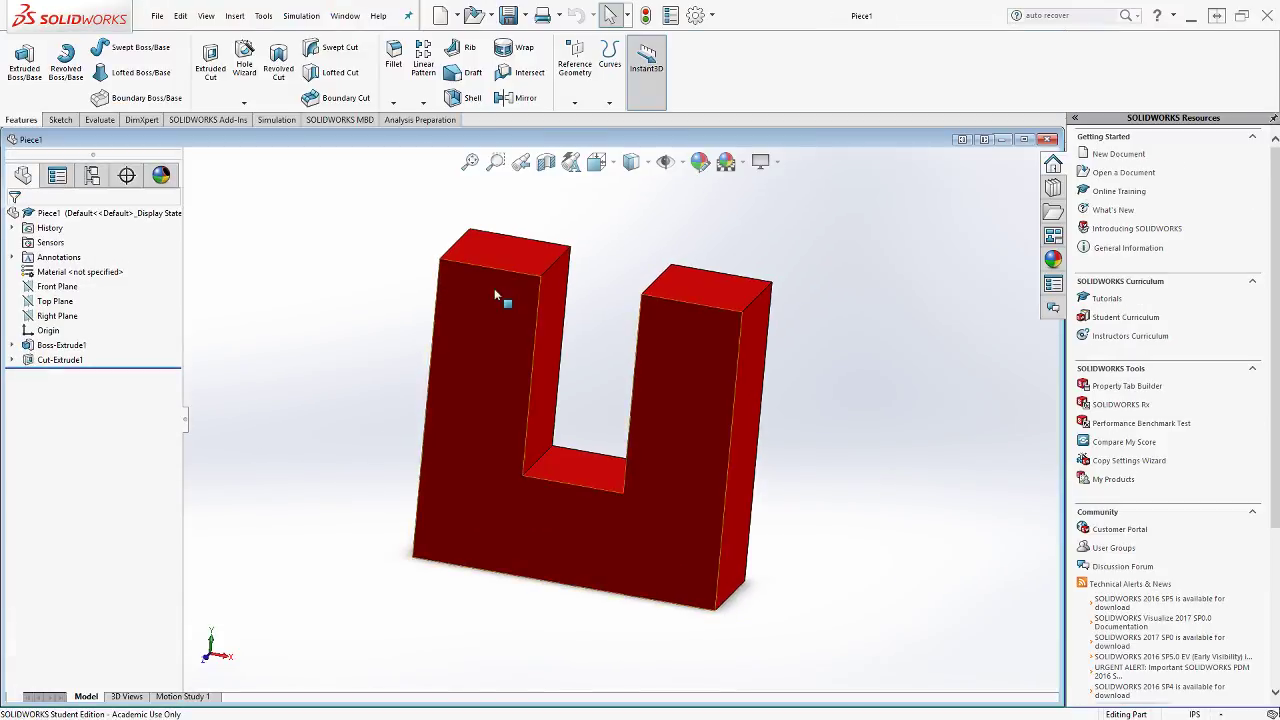
{"action": "left_click", "coordinate": [670, 18]}
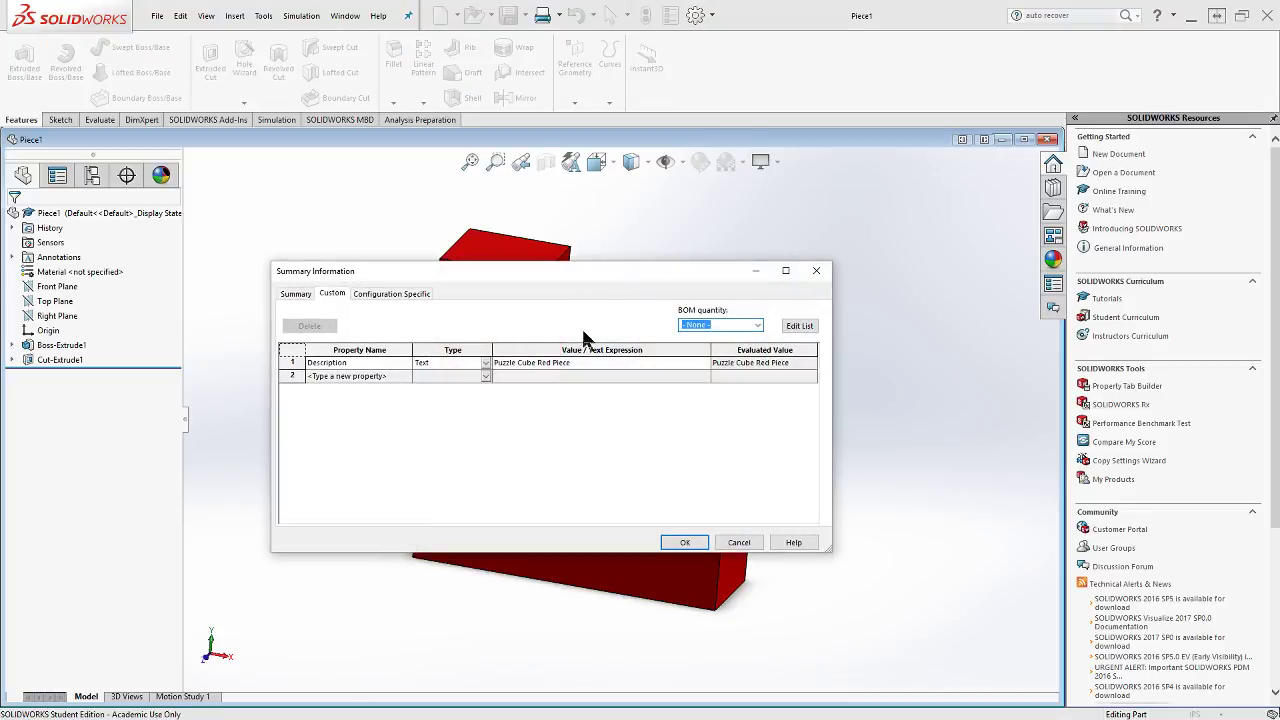
Check that Piece1's Description reads 'Puzzle Cube Red Piece', accept it, and turn the part front-on
{"action": "left_click", "coordinate": [336, 363]}
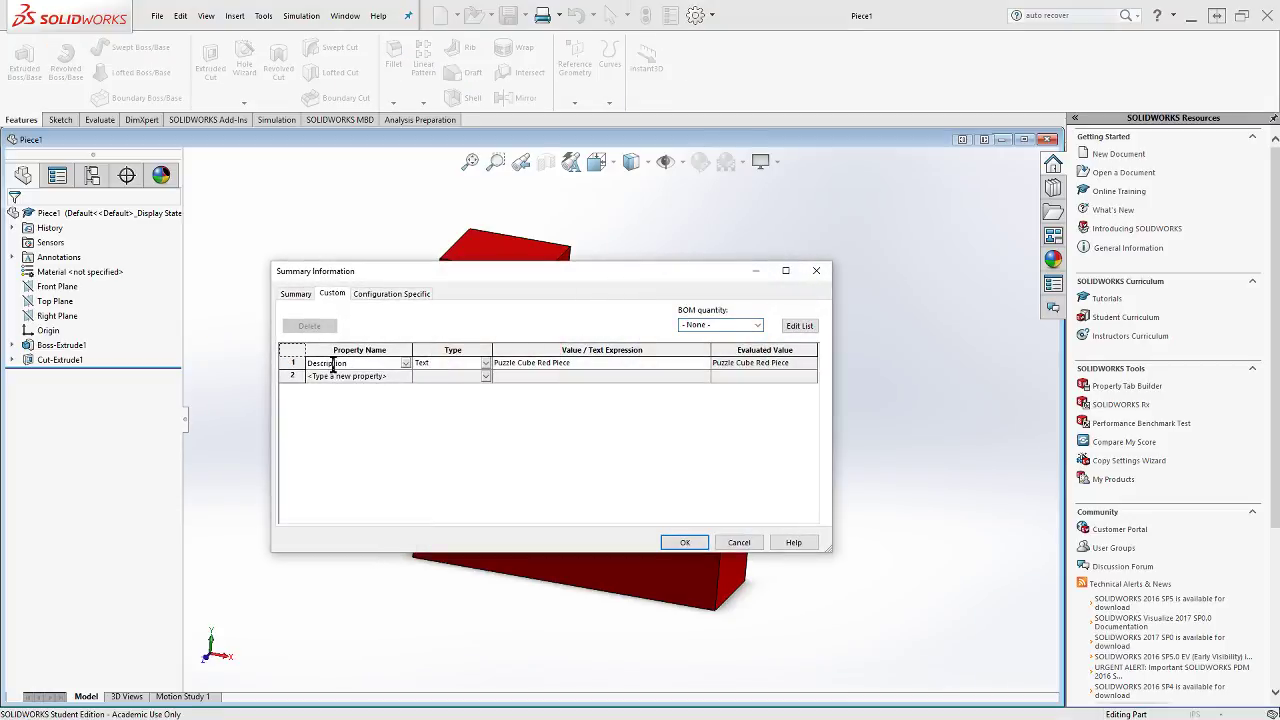
{"action": "left_click", "coordinate": [405, 363]}
{"action": "left_click", "coordinate": [334, 372]}
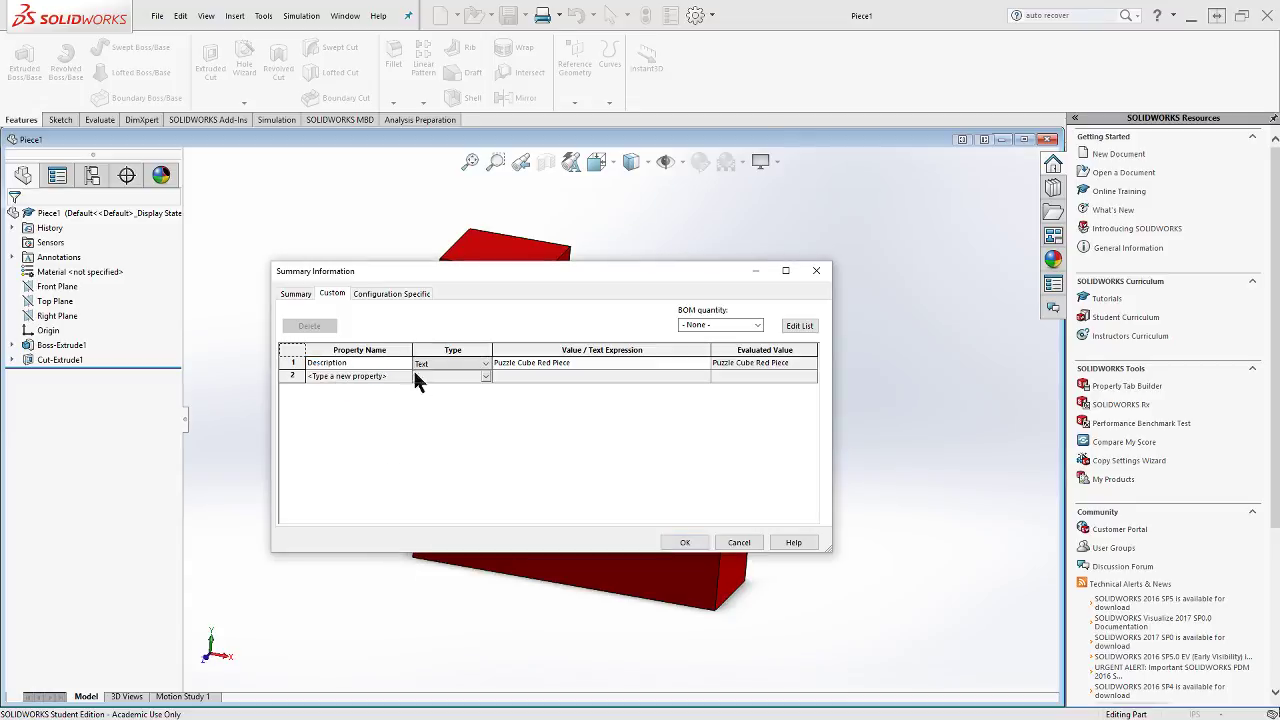
{"action": "key", "text": "Tab"}
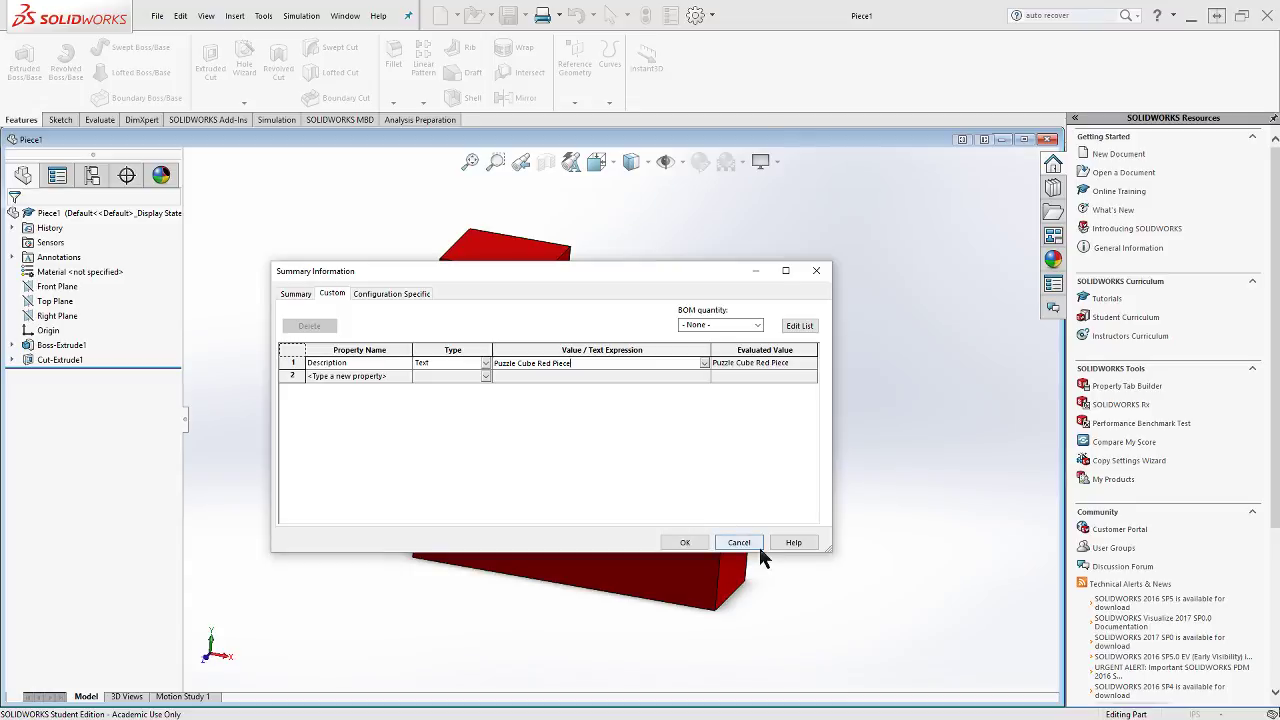
{"action": "left_click", "coordinate": [694, 548]}
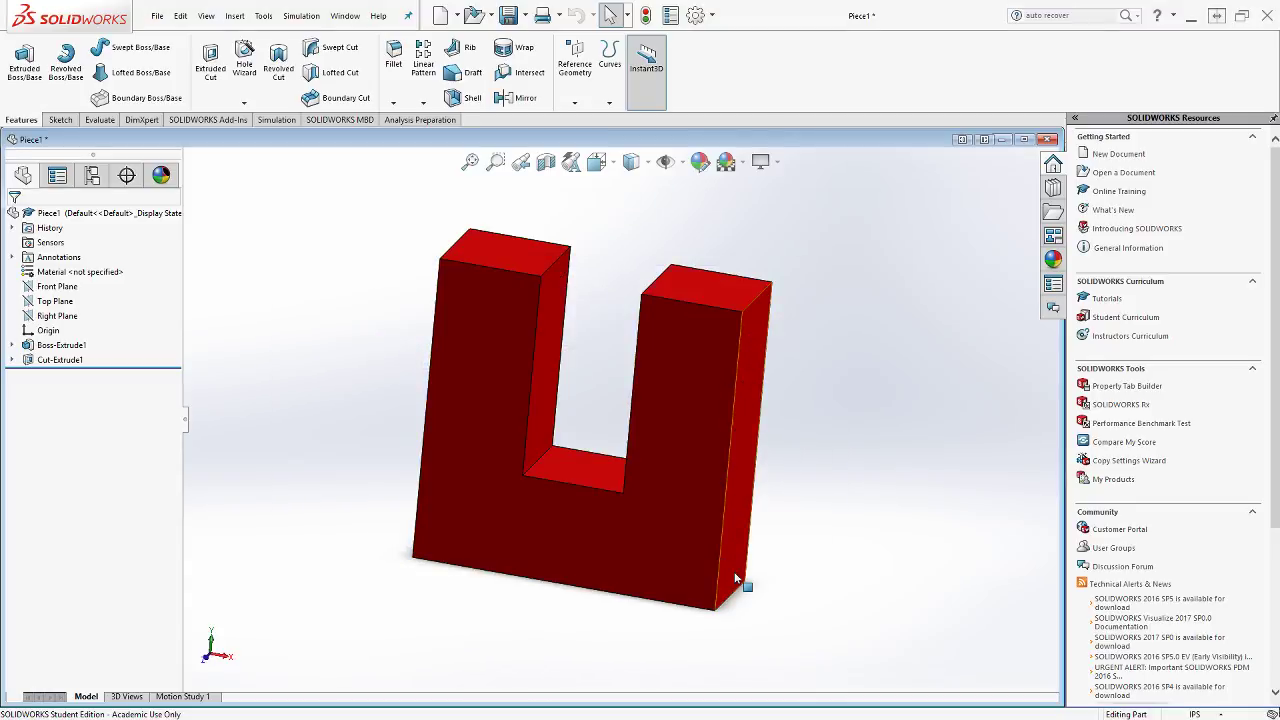
{"action": "middle_click_drag", "start_coordinate": [876, 457], "coordinate": [869, 417]}
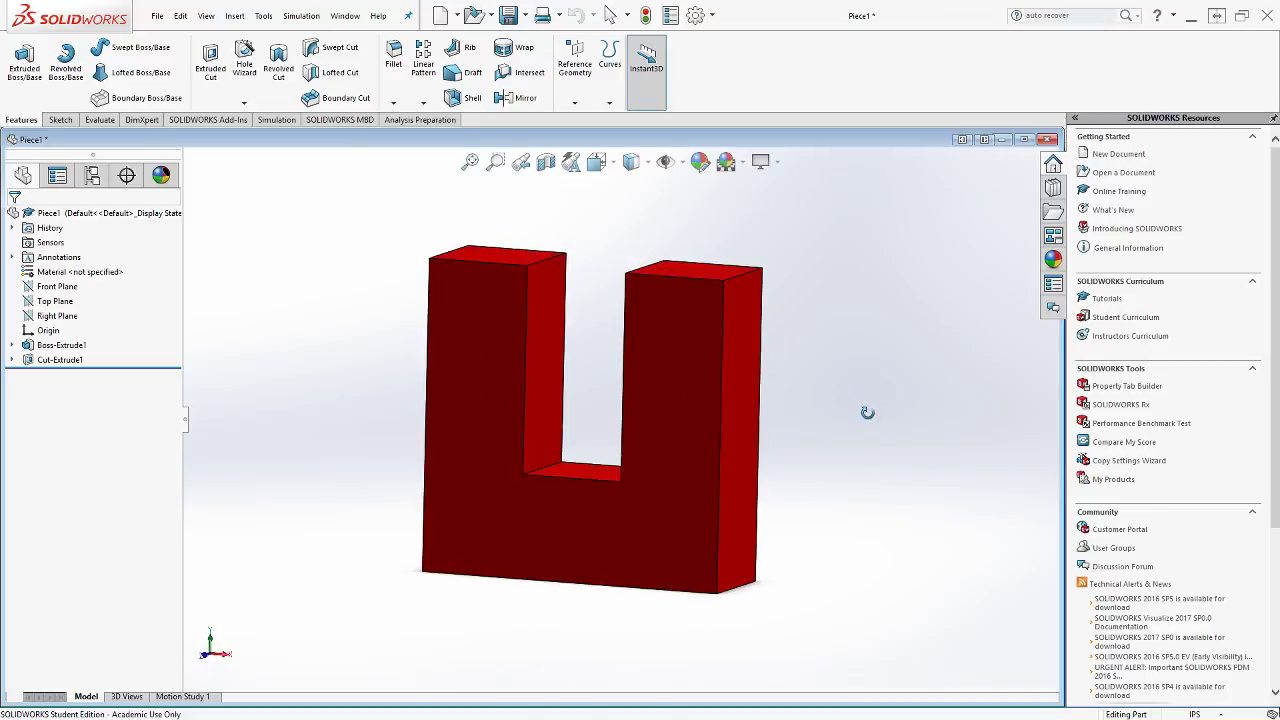
Create a new drawing from the Eng_A template on the ~WWEng templates list
{"action": "left_click", "coordinate": [157, 25]}
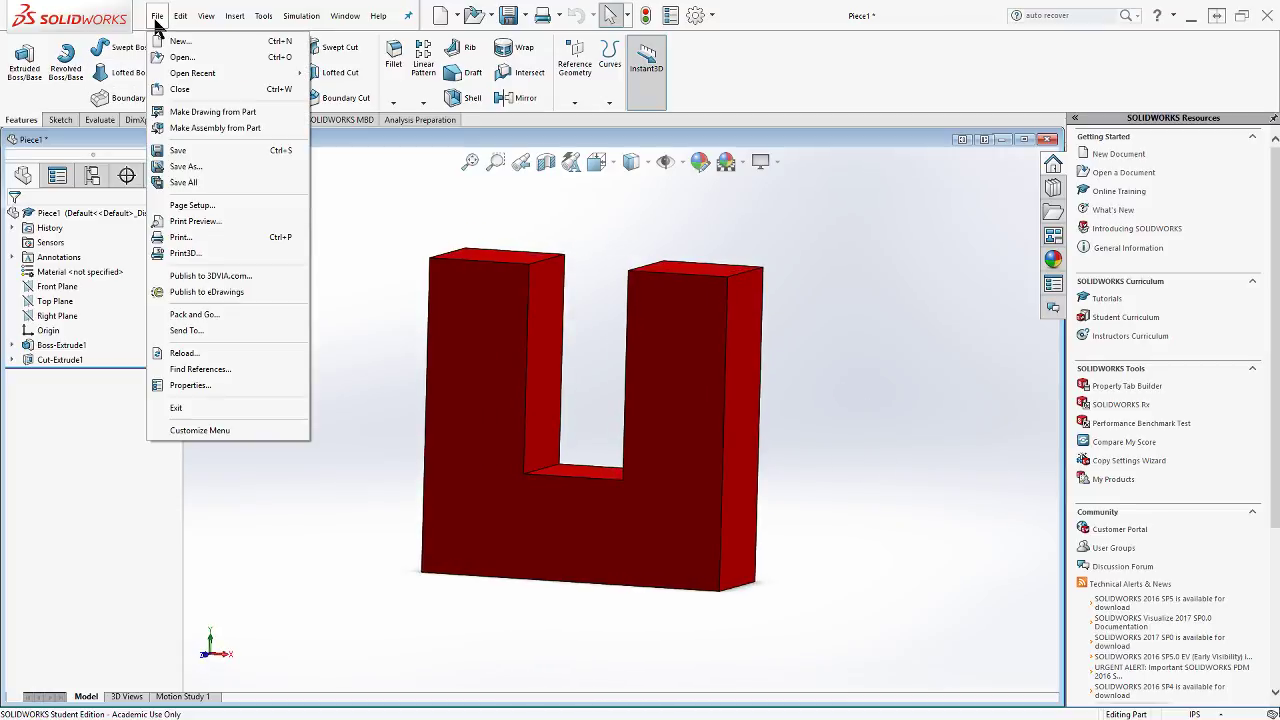
{"action": "left_click", "coordinate": [165, 38]}
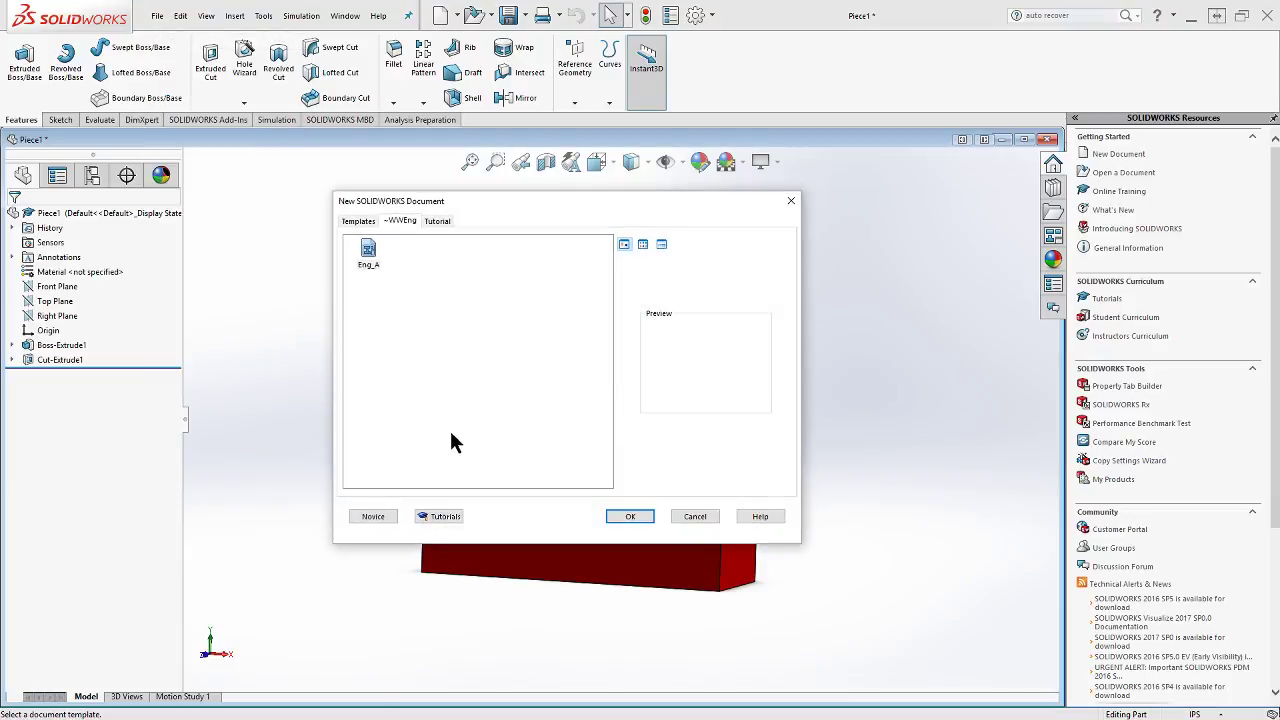
{"action": "left_click", "coordinate": [373, 516]}
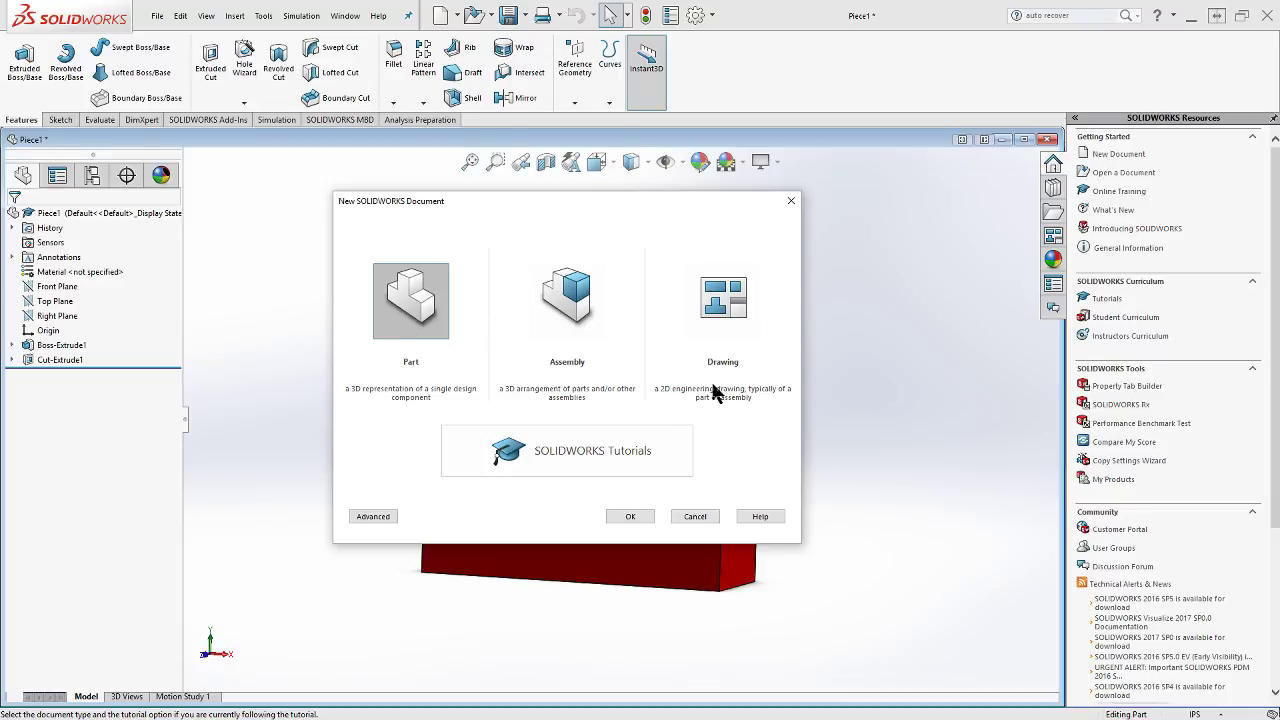
{"action": "left_click", "coordinate": [376, 518]}
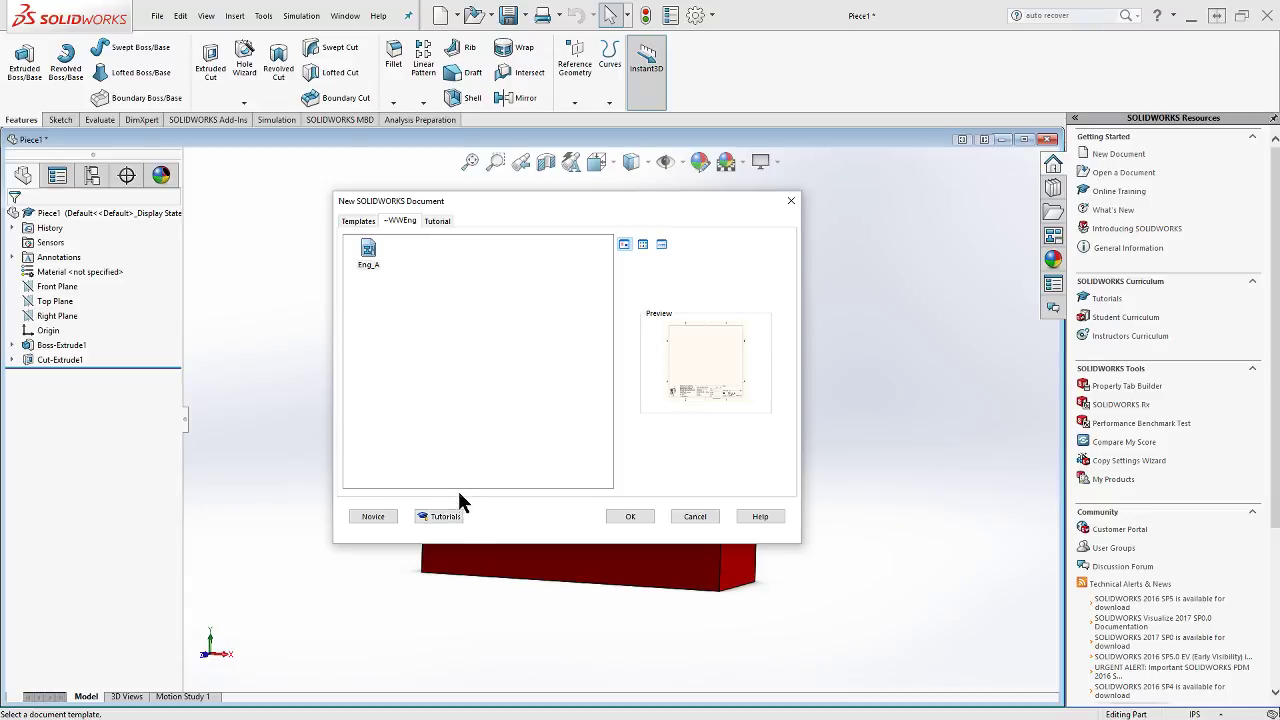
{"action": "left_click", "coordinate": [400, 222]}
{"action": "left_click_drag", "start_coordinate": [374, 274], "coordinate": [478, 282]}
{"action": "left_click", "coordinate": [630, 517]}
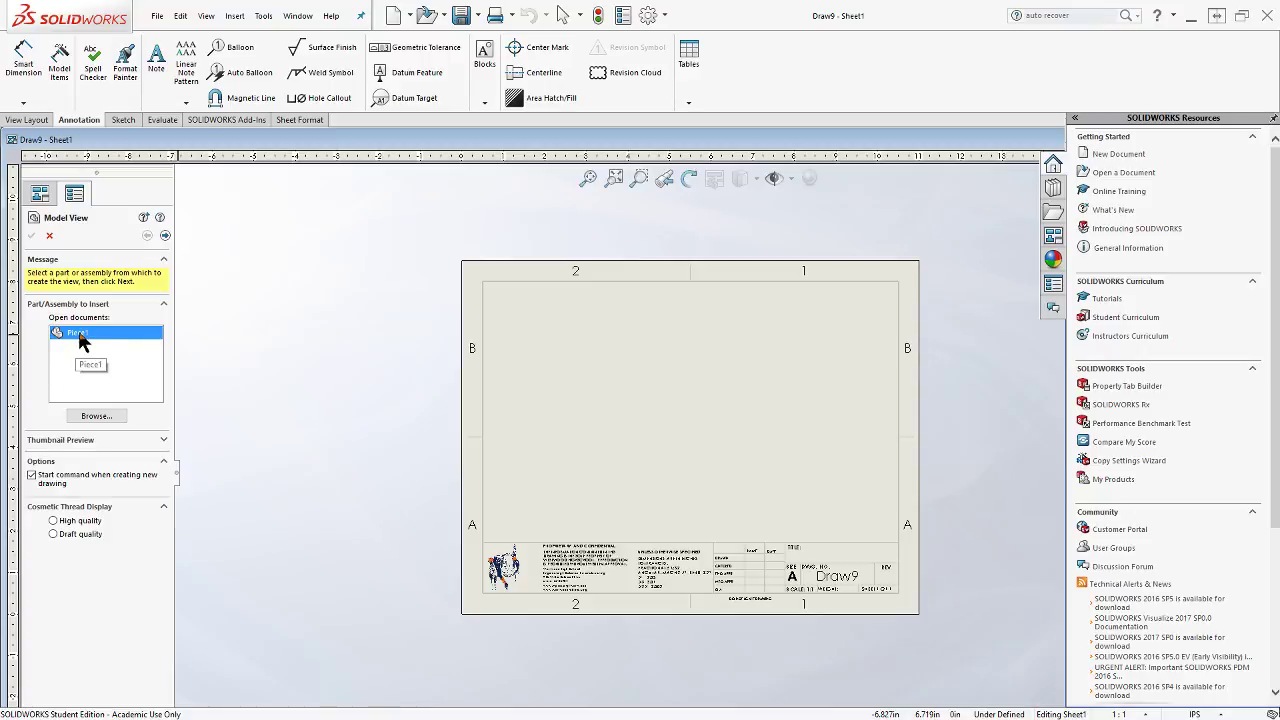
Load Piece1 from the IED 4_1PuzzleCube folder as the model for the drawing views
{"action": "left_click", "coordinate": [105, 420]}
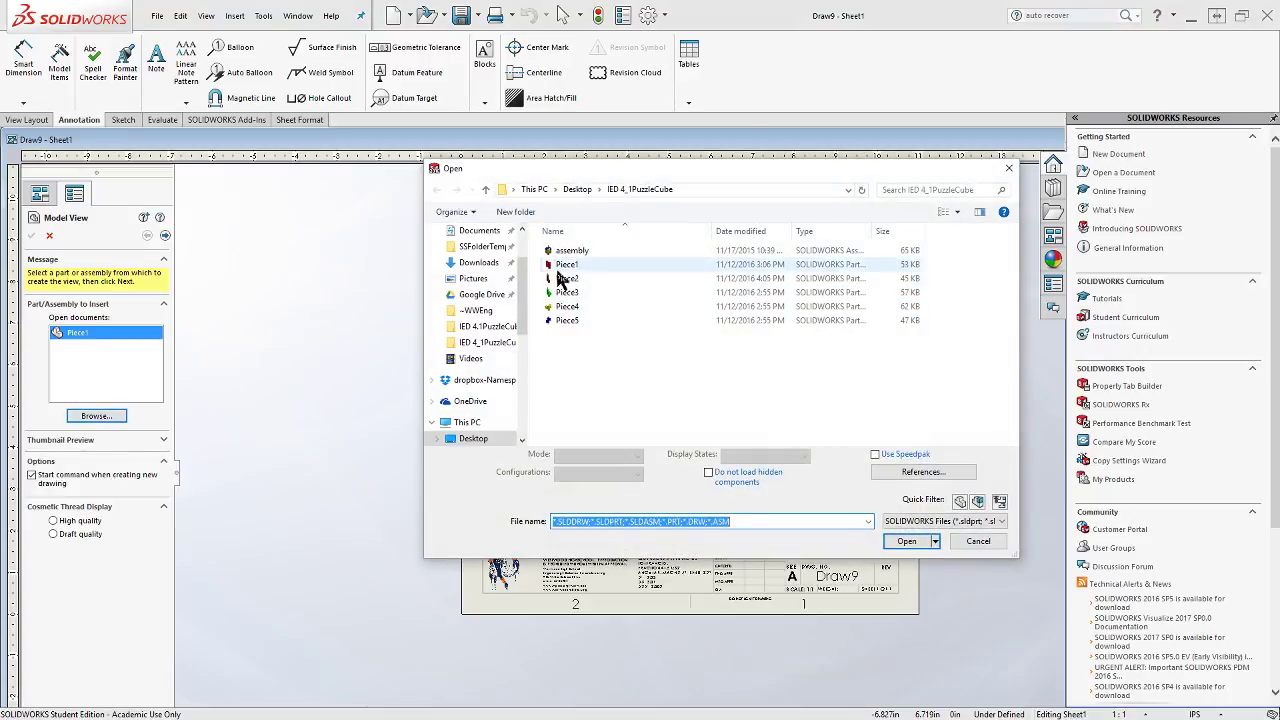
{"action": "left_click", "coordinate": [557, 266]}
{"action": "left_click", "coordinate": [908, 541]}
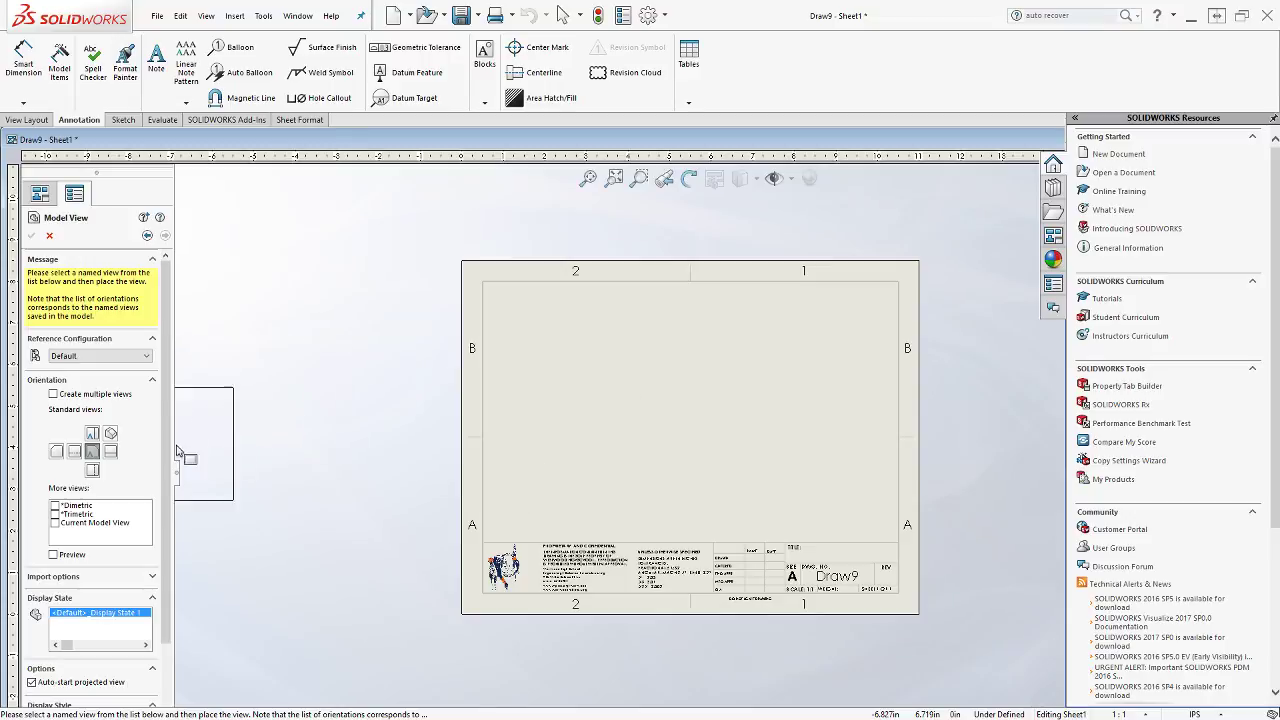
{"action": "left_click_drag", "start_coordinate": [167, 463], "coordinate": [184, 541]}
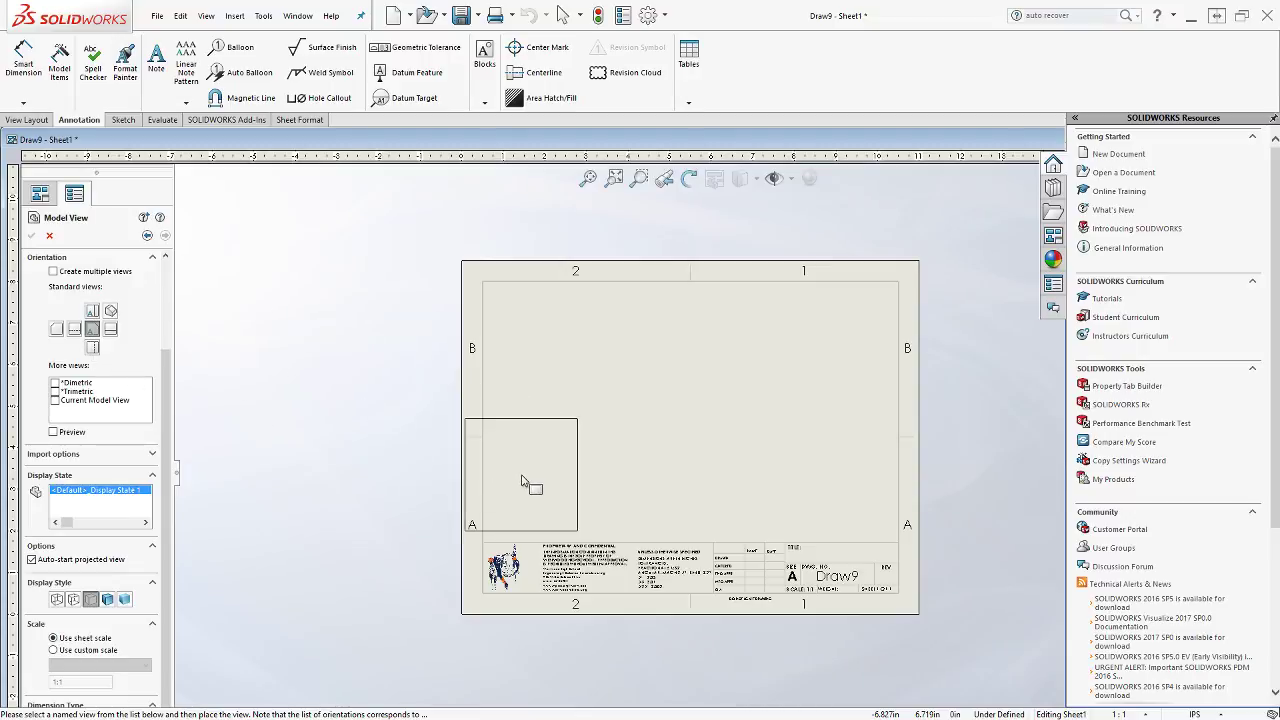
Load Piece1 into the View Palette and place its Front view on the sheet's left side
{"action": "left_click", "coordinate": [1055, 237]}
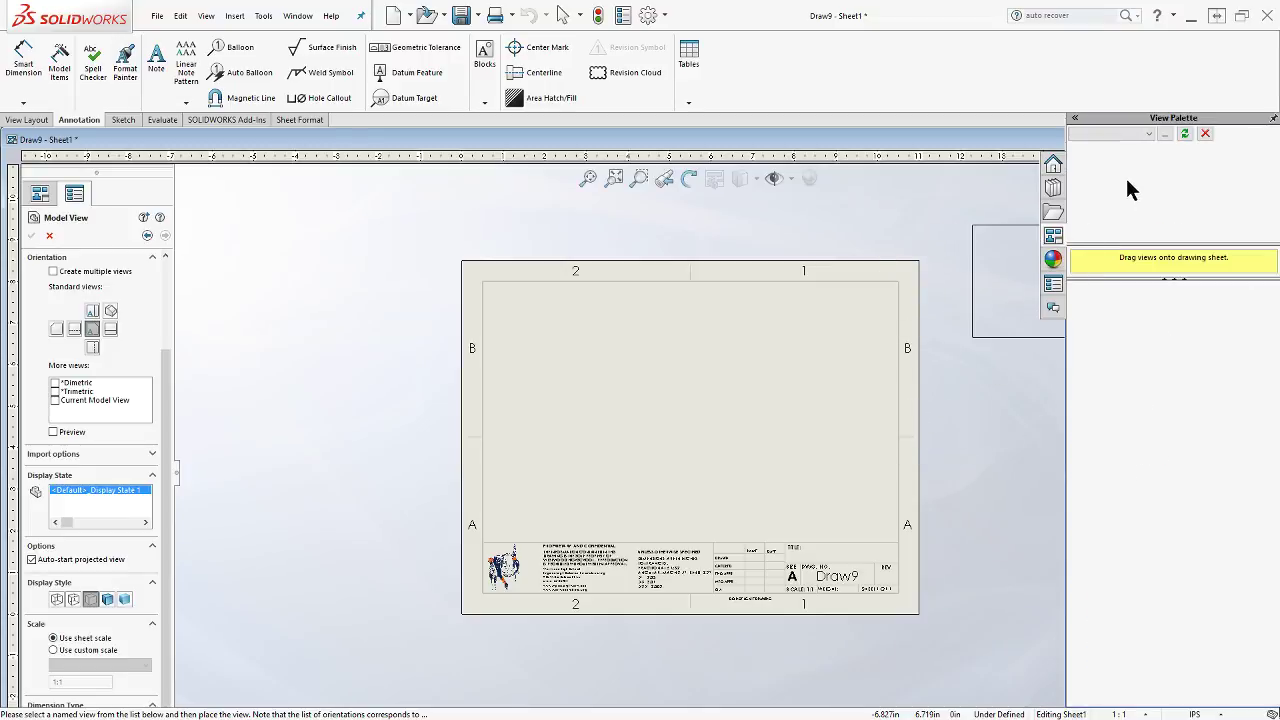
{"action": "left_click", "coordinate": [1150, 133]}
{"action": "left_click", "coordinate": [1104, 145]}
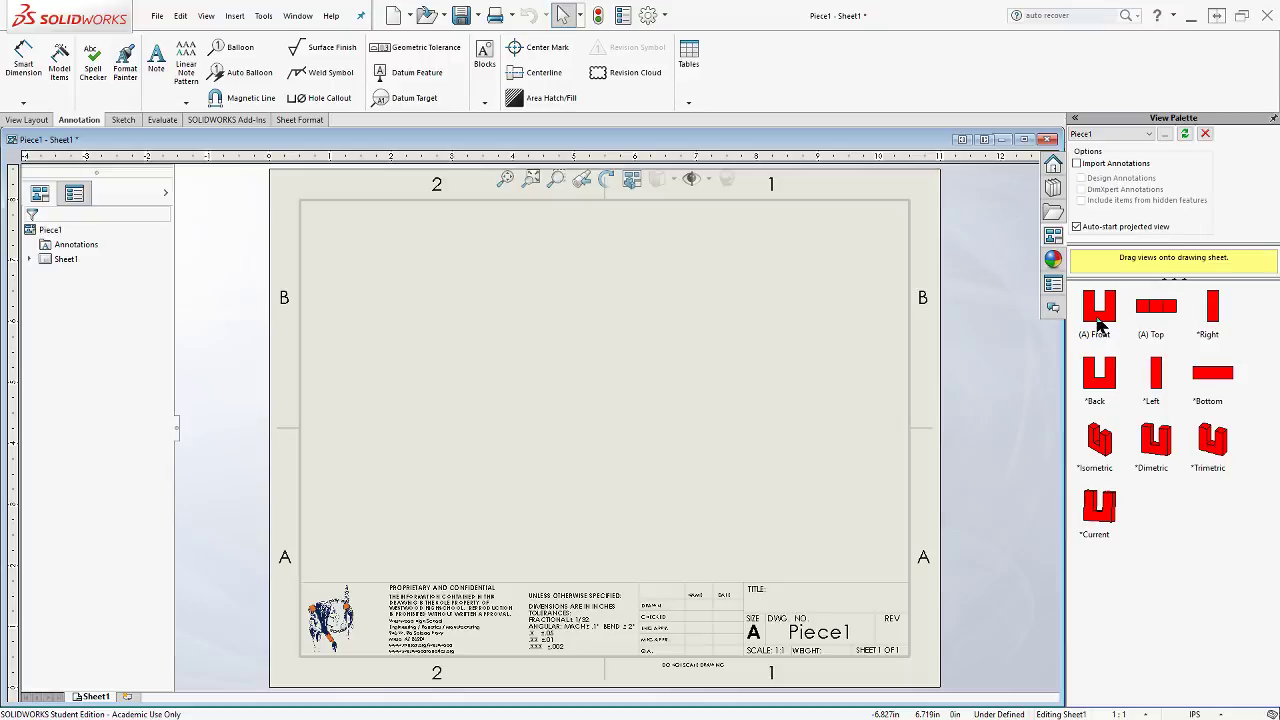
{"action": "left_click", "coordinate": [1098, 320]}
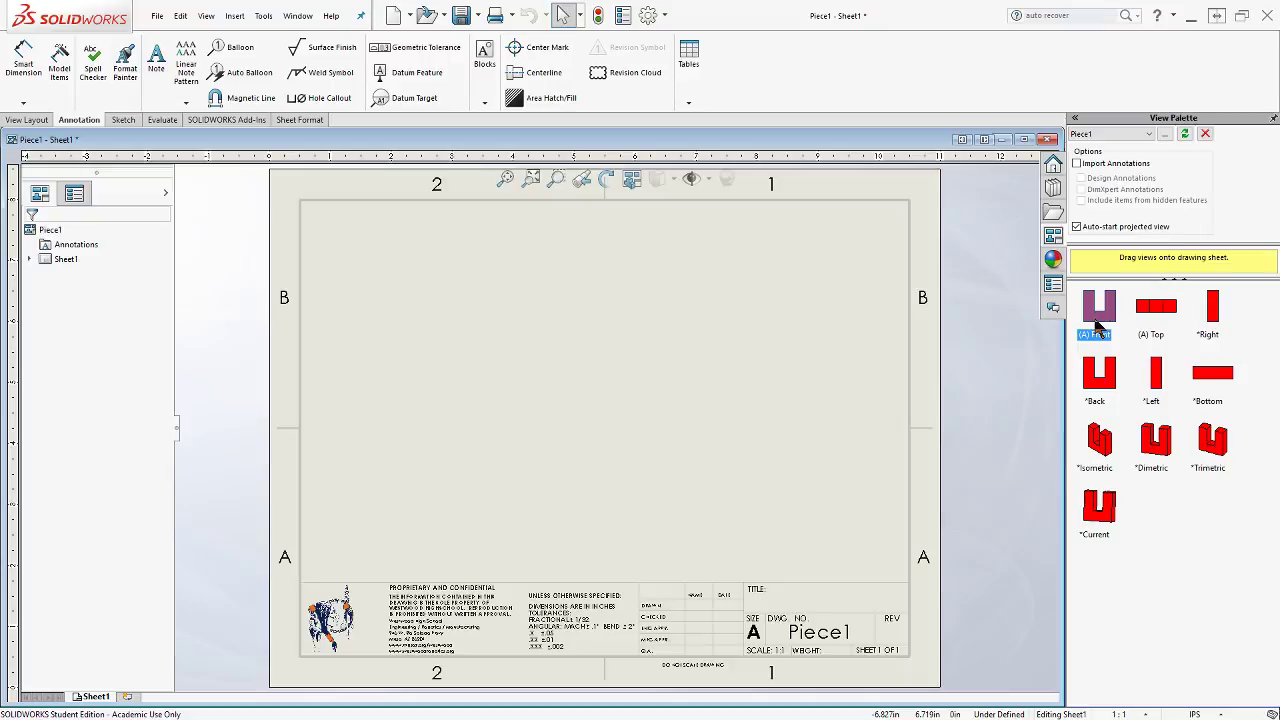
{"action": "left_click_drag", "start_coordinate": [1097, 326], "coordinate": [434, 468]}
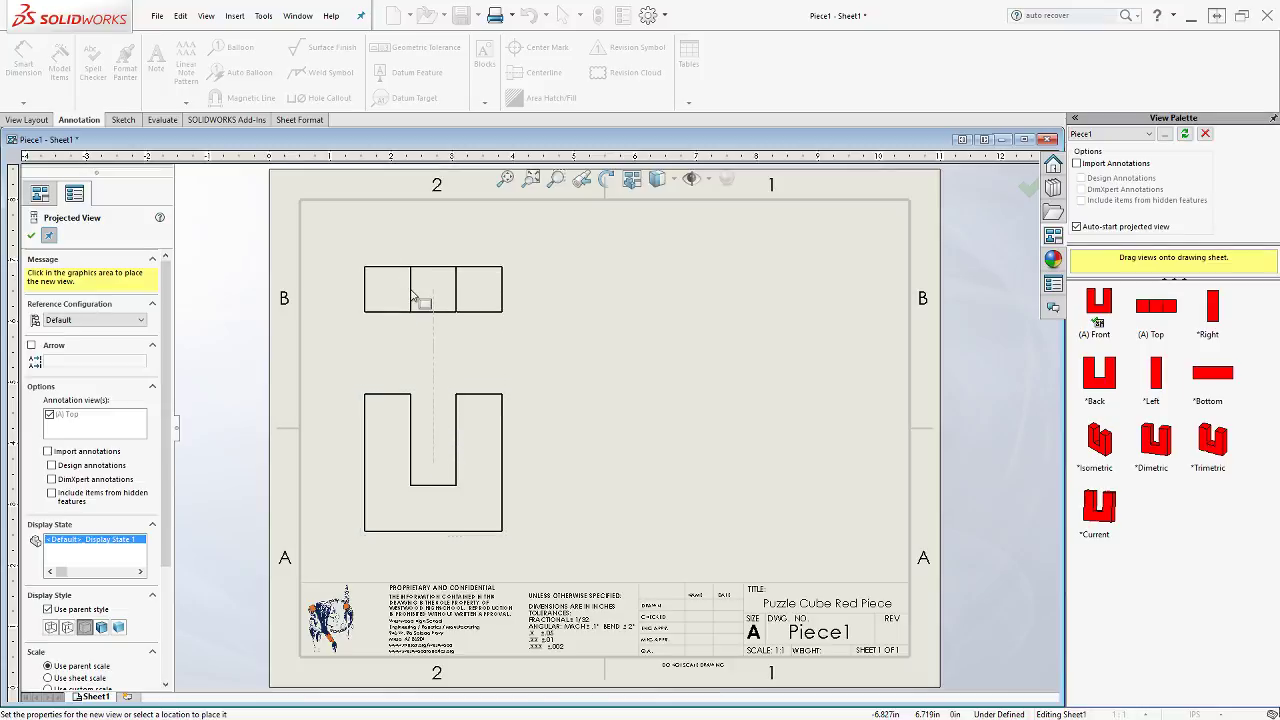
Project Top, Right and isometric views around the Front view
{"action": "left_click", "coordinate": [412, 297]}
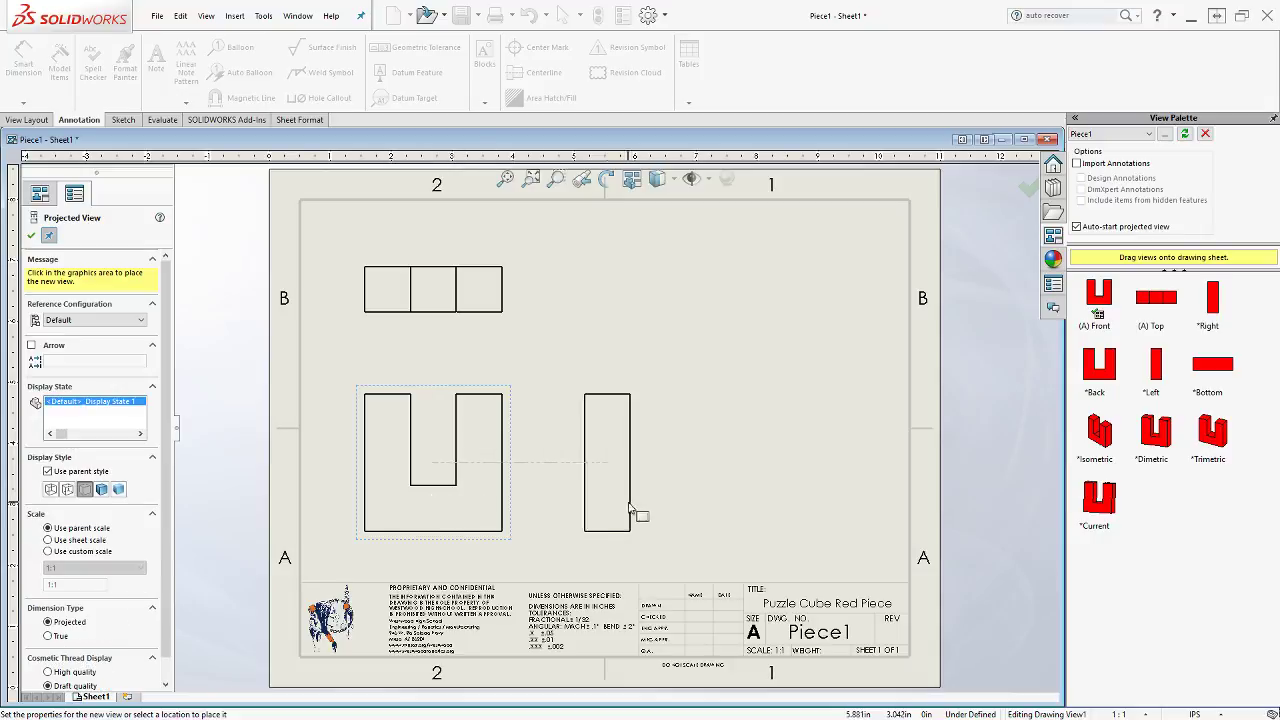
{"action": "left_click", "coordinate": [645, 503]}
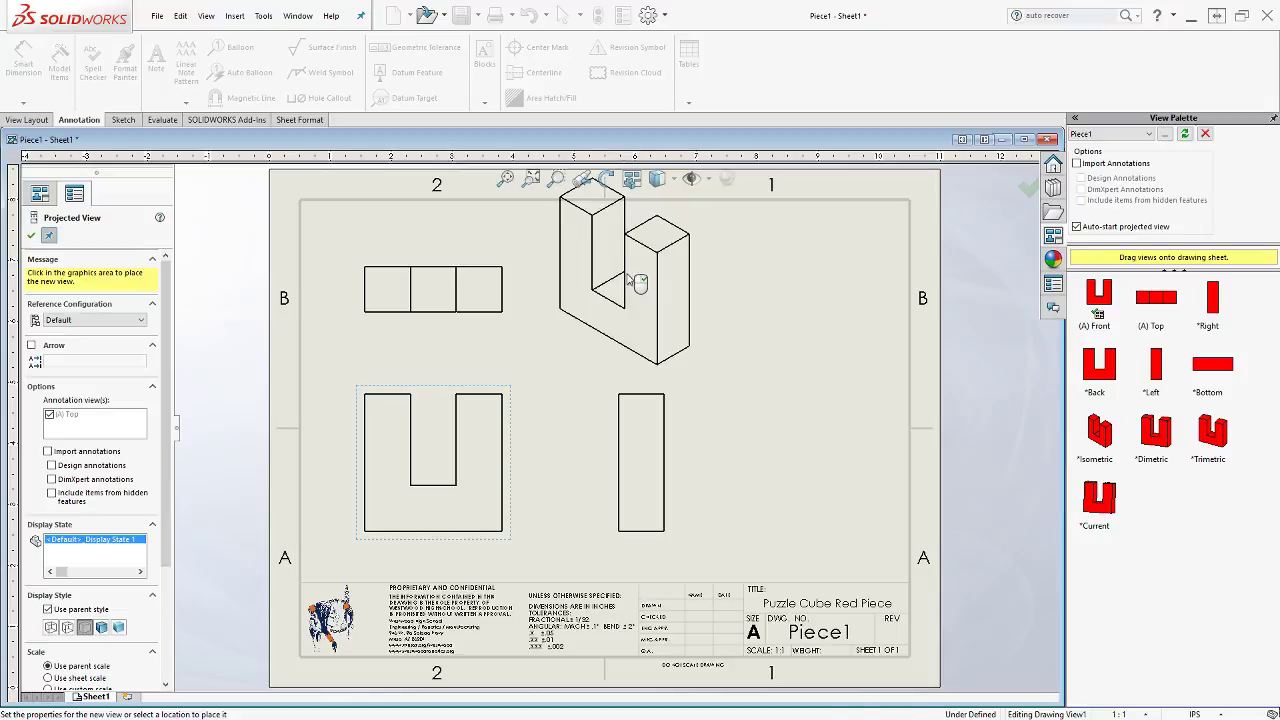
{"action": "left_click", "coordinate": [638, 284]}
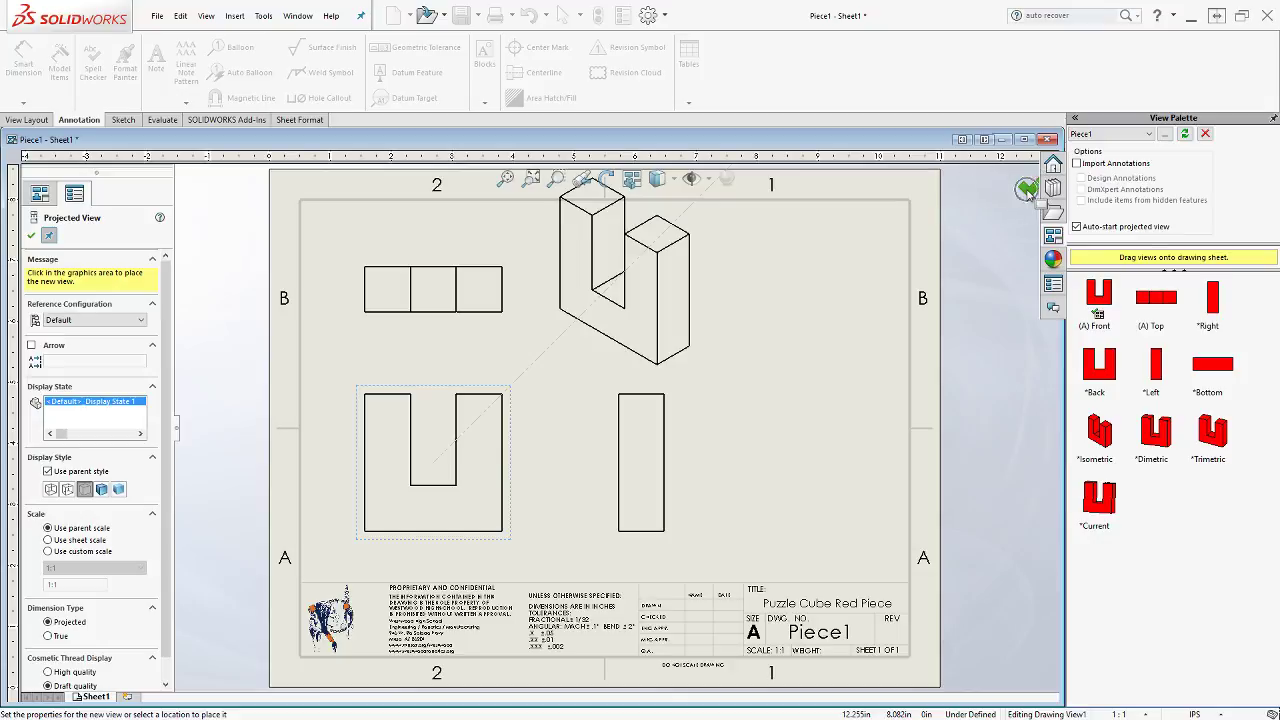
{"action": "left_click", "coordinate": [1026, 188]}
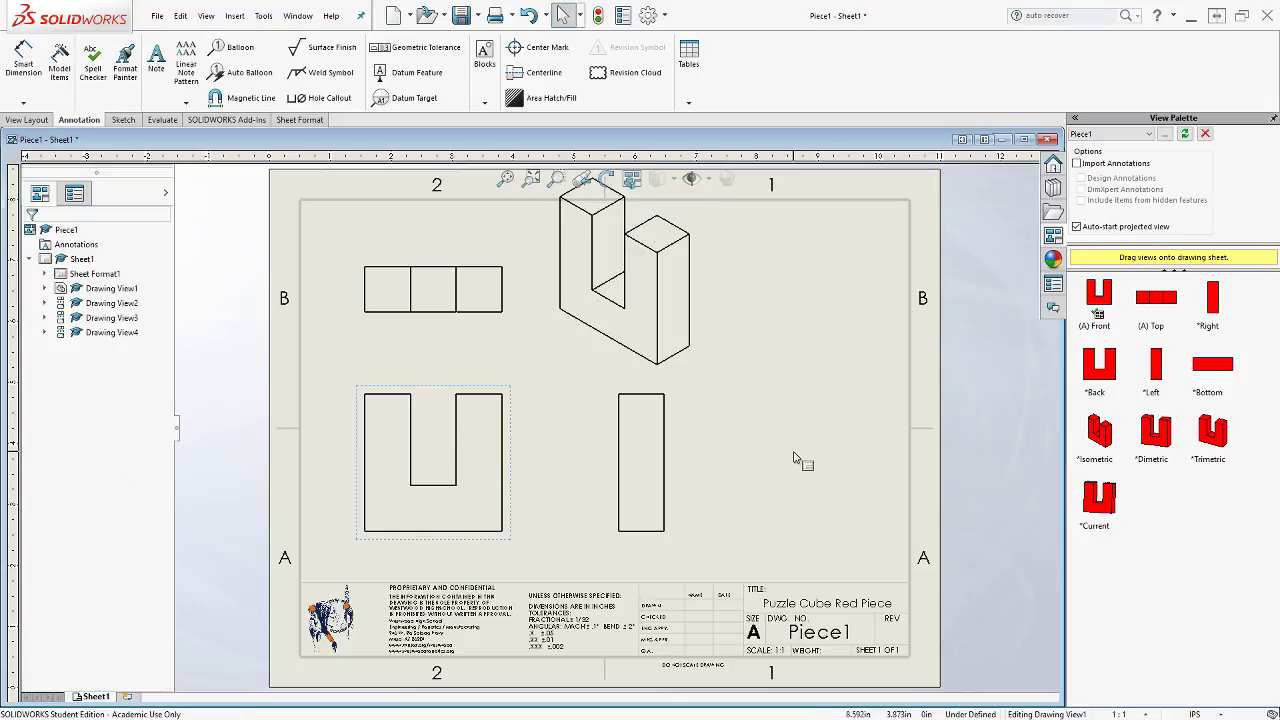
Move the isometric view further right into the sheet's upper-right corner
{"action": "mouse_move", "coordinate": [707, 372]}
{"action": "left_mouse_down"}
{"action": "mouse_move", "coordinate": [850, 425]}
{"action": "mouse_move", "coordinate": [884, 410]}
{"action": "mouse_move", "coordinate": [820, 371]}
{"action": "mouse_move", "coordinate": [772, 412]}
{"action": "left_mouse_up"}
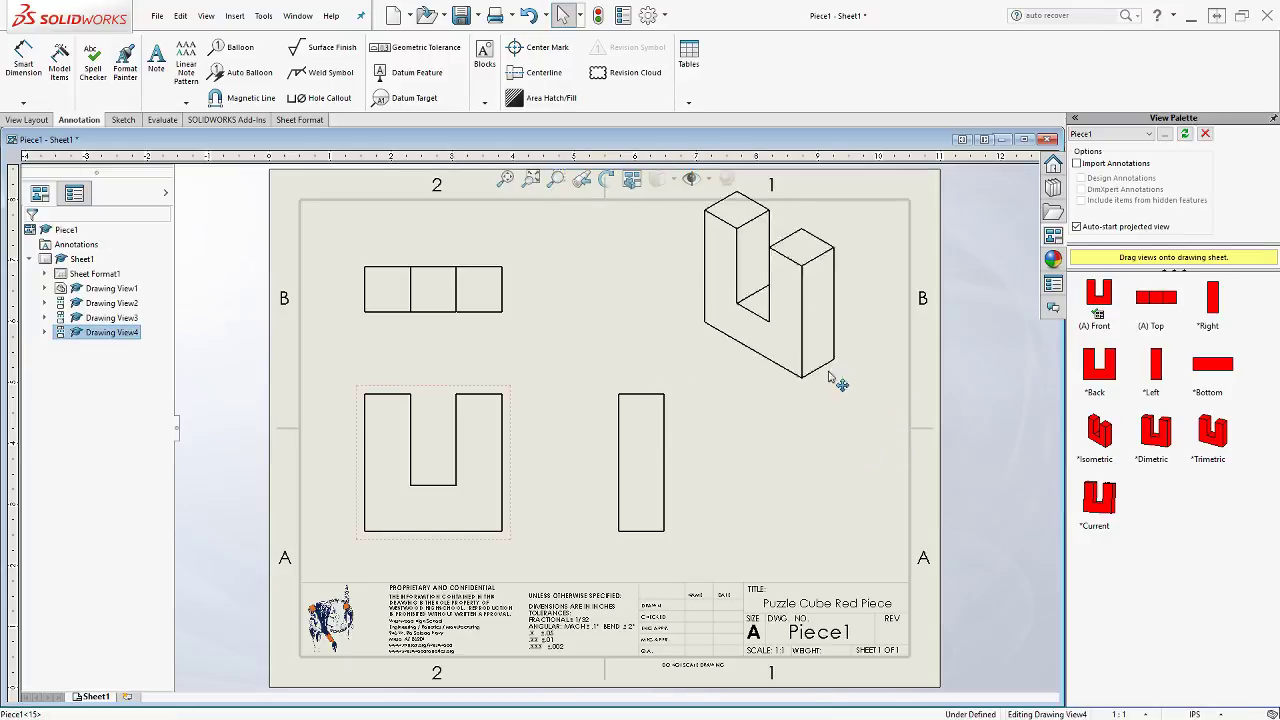
{"action": "mouse_move", "coordinate": [829, 373]}
{"action": "left_mouse_down"}
{"action": "mouse_move", "coordinate": [826, 390]}
{"action": "mouse_move", "coordinate": [785, 372]}
{"action": "left_mouse_up"}
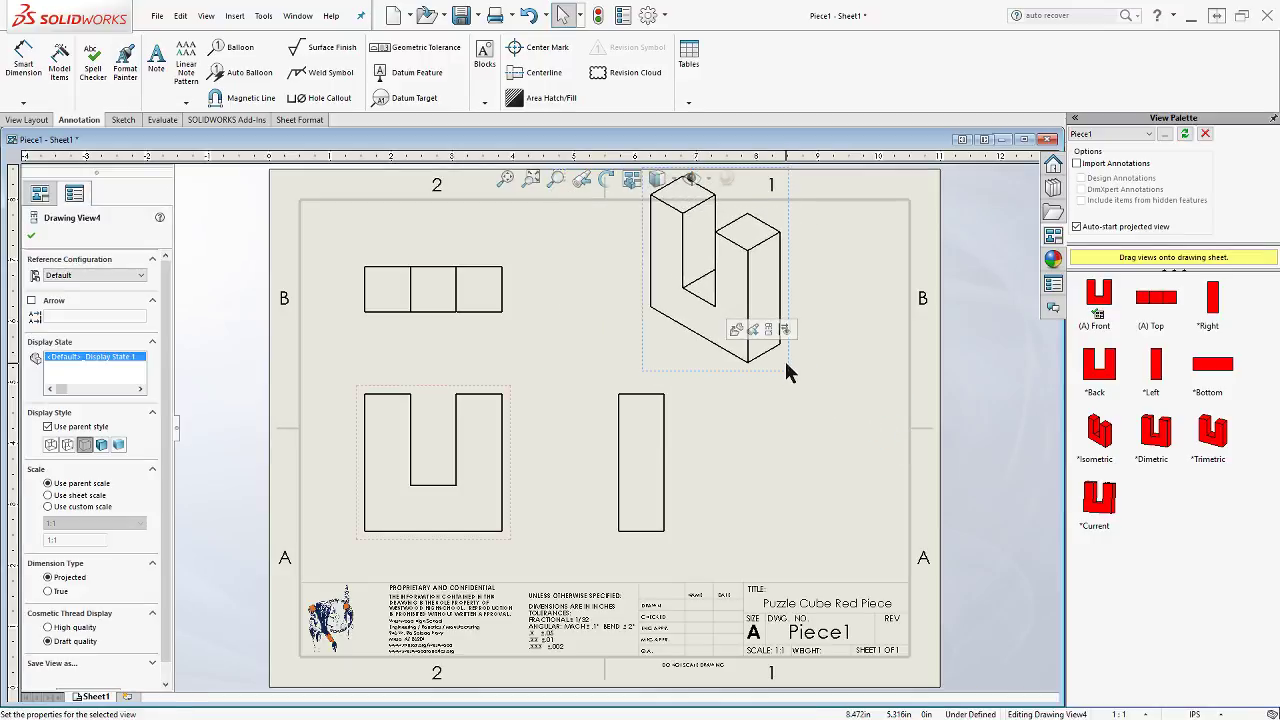
{"action": "scroll", "coordinate": [790, 372], "scroll_direction": "down", "scroll_amount": 5}
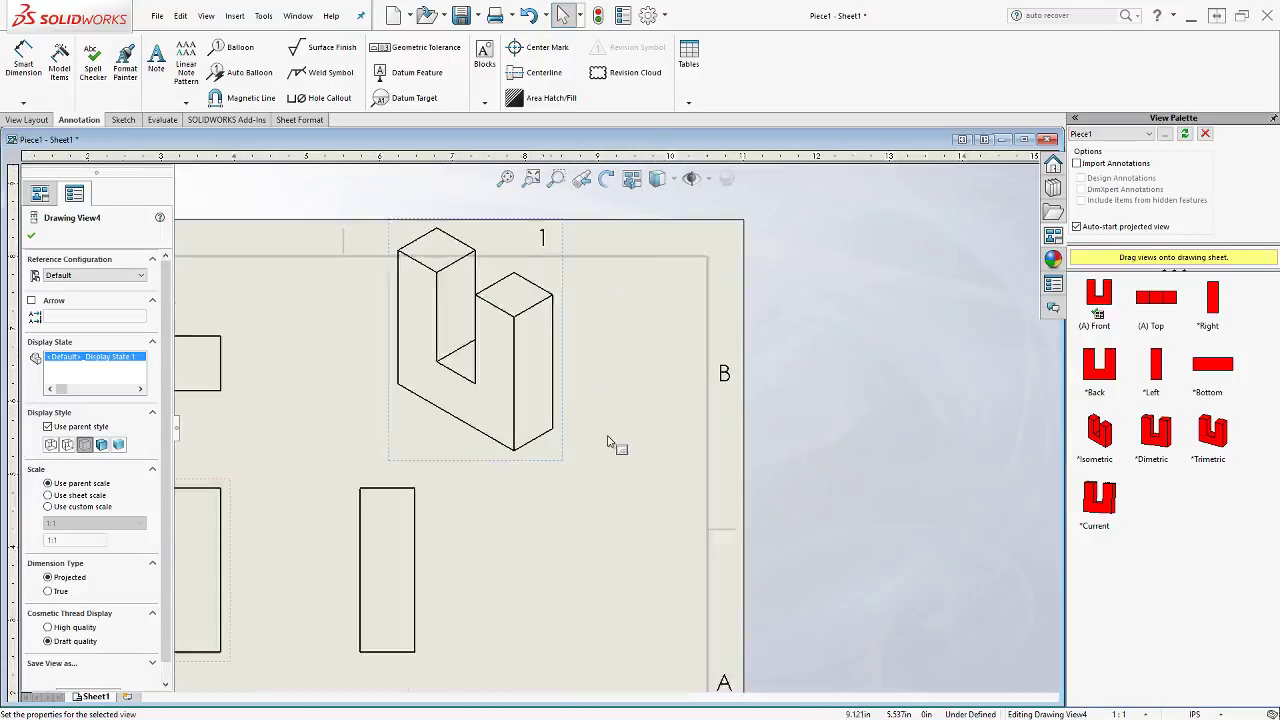
{"action": "scroll", "coordinate": [552, 468], "scroll_direction": "down", "scroll_amount": 2}
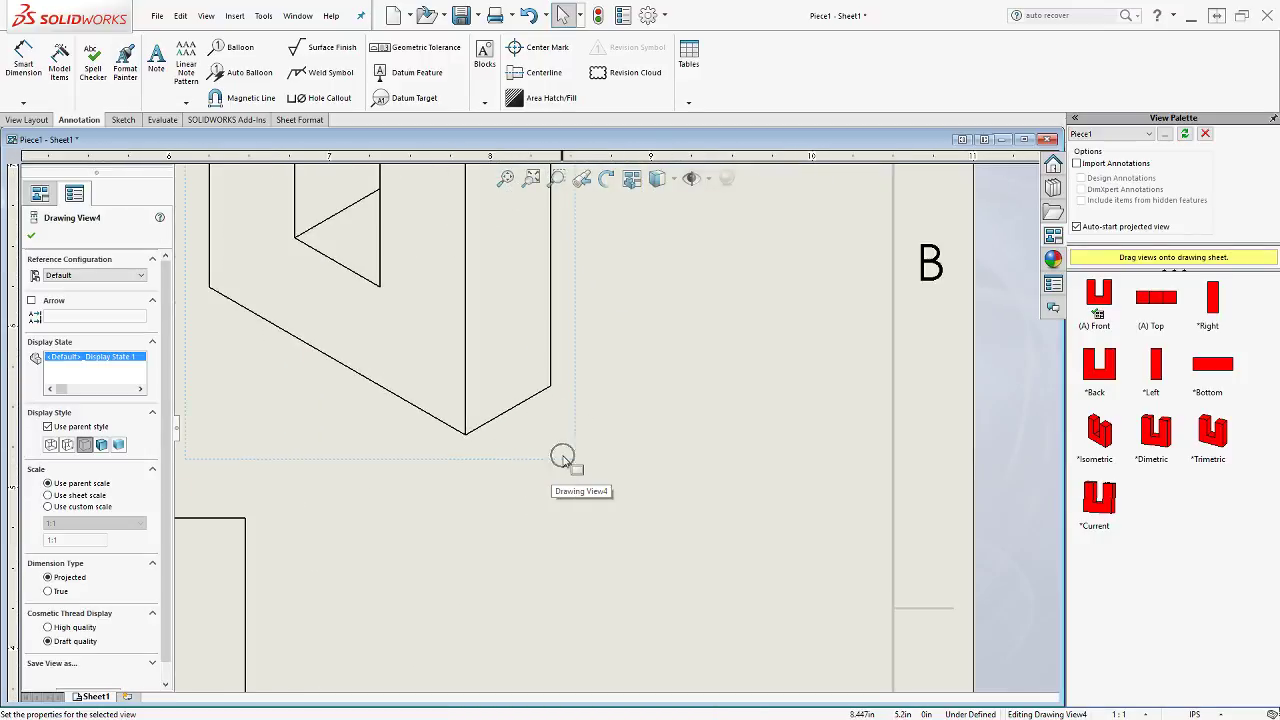
{"action": "mouse_move", "coordinate": [580, 451]}
{"action": "left_mouse_down"}
{"action": "mouse_move", "coordinate": [733, 424]}
{"action": "mouse_move", "coordinate": [660, 451]}
{"action": "mouse_move", "coordinate": [703, 494]}
{"action": "left_mouse_up"}
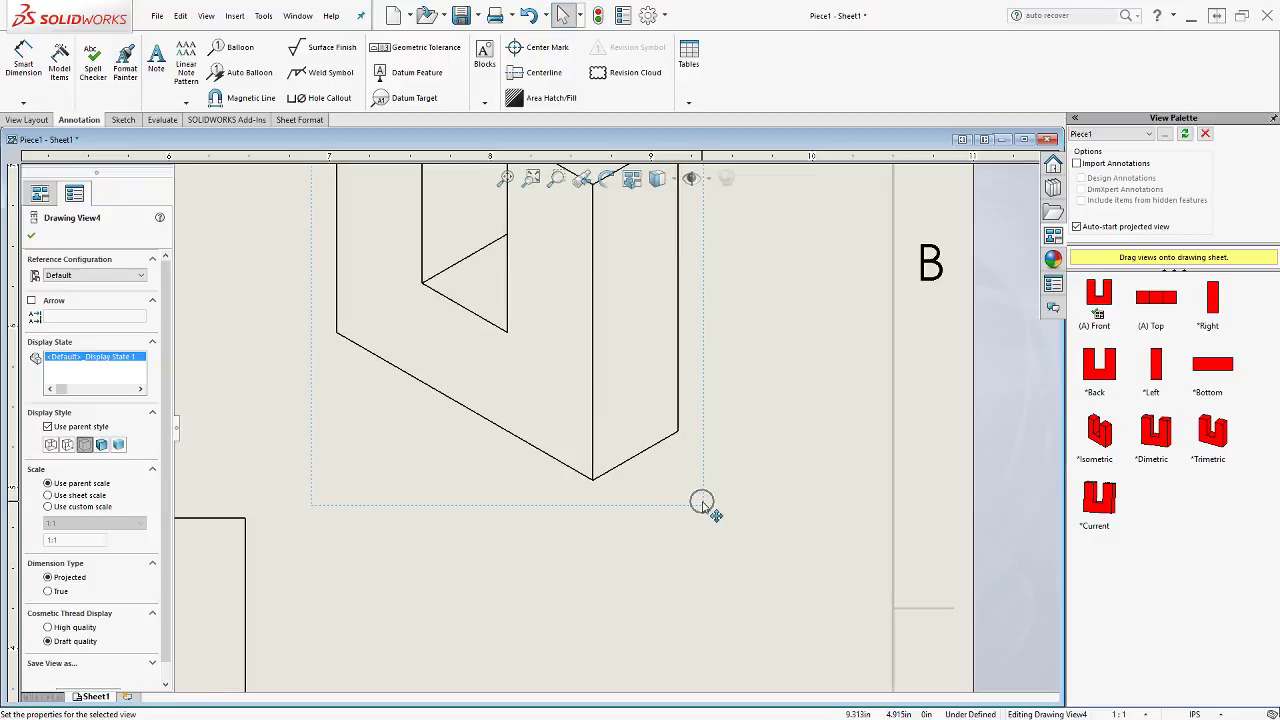
{"action": "left_click_drag", "start_coordinate": [704, 507], "coordinate": [756, 507]}
{"action": "scroll", "coordinate": [756, 512], "scroll_direction": "up", "scroll_amount": 6}
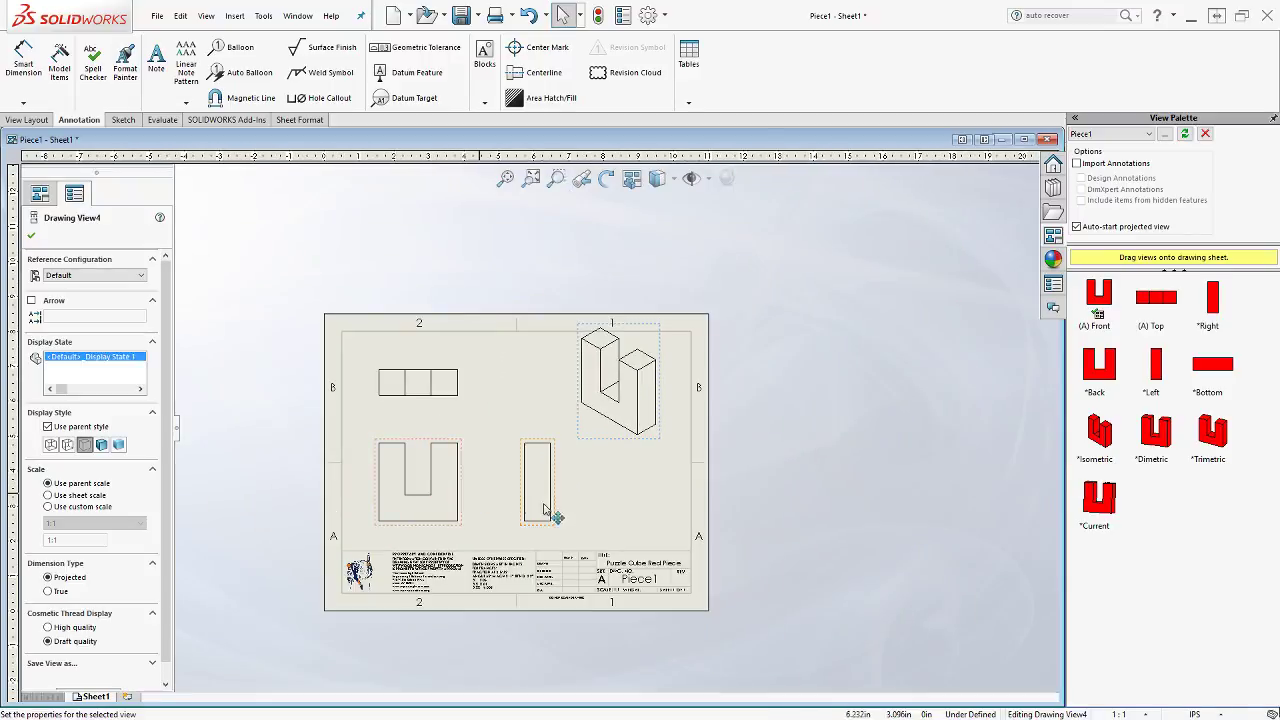
Shift the front view, bring the right view closer to it, and move the isometric view lower-left
{"action": "mouse_move", "coordinate": [521, 519]}
{"action": "left_mouse_down"}
{"action": "mouse_move", "coordinate": [509, 517]}
{"action": "mouse_move", "coordinate": [544, 511]}
{"action": "mouse_move", "coordinate": [503, 513]}
{"action": "mouse_move", "coordinate": [531, 513]}
{"action": "mouse_move", "coordinate": [529, 481]}
{"action": "mouse_move", "coordinate": [549, 508]}
{"action": "mouse_move", "coordinate": [521, 518]}
{"action": "left_mouse_up"}
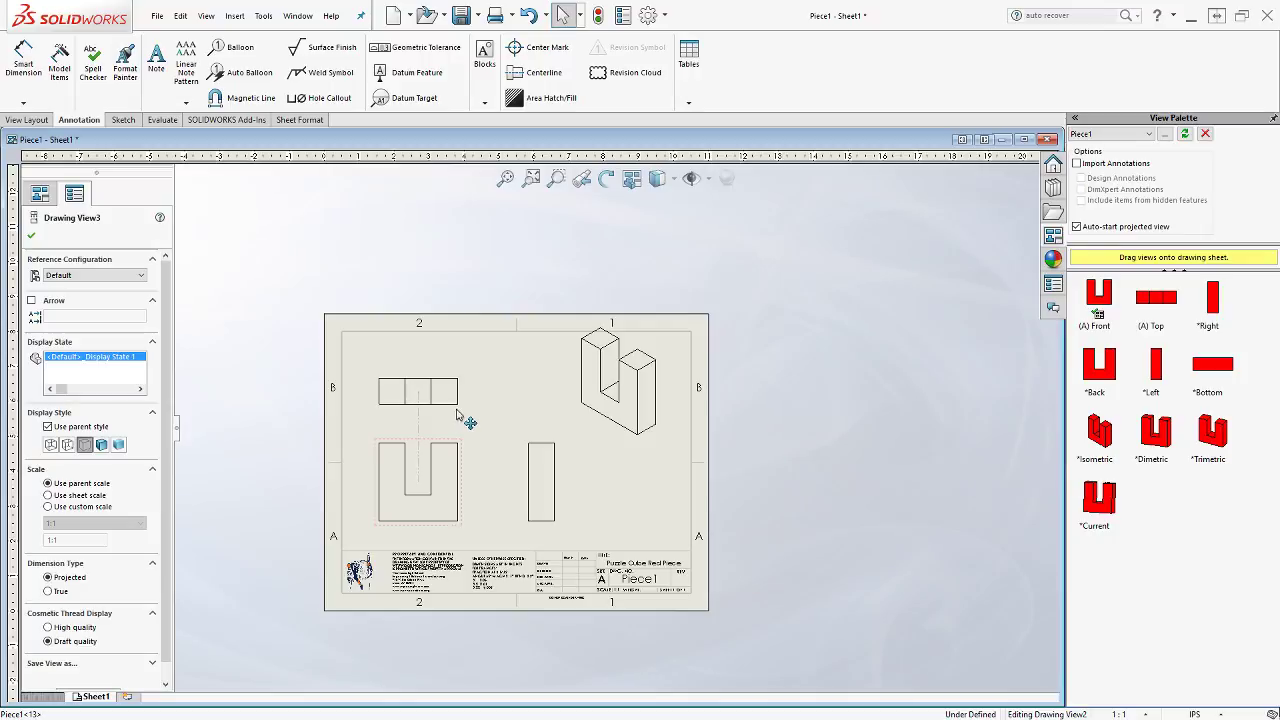
{"action": "mouse_move", "coordinate": [432, 443]}
{"action": "left_mouse_down"}
{"action": "mouse_move", "coordinate": [481, 458]}
{"action": "mouse_move", "coordinate": [429, 434]}
{"action": "mouse_move", "coordinate": [437, 389]}
{"action": "mouse_move", "coordinate": [460, 394]}
{"action": "mouse_move", "coordinate": [431, 454]}
{"action": "mouse_move", "coordinate": [505, 457]}
{"action": "mouse_move", "coordinate": [443, 451]}
{"action": "left_mouse_up"}
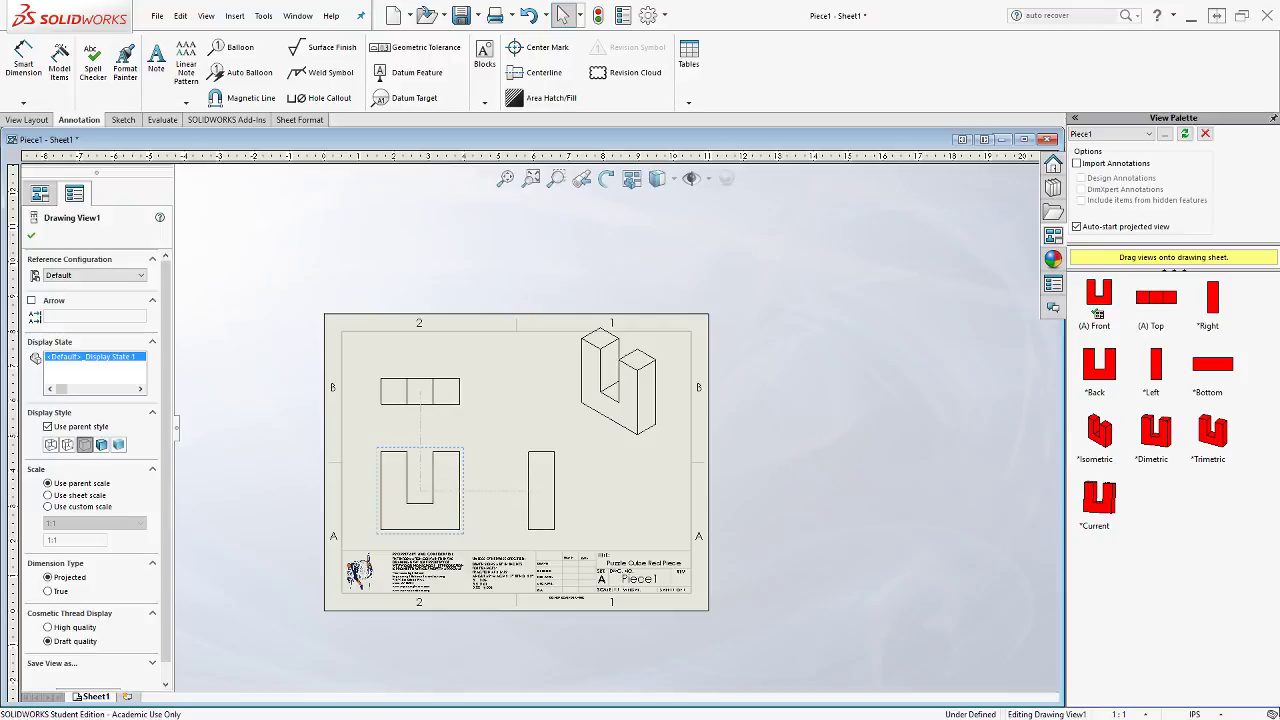
{"action": "left_click", "coordinate": [538, 508]}
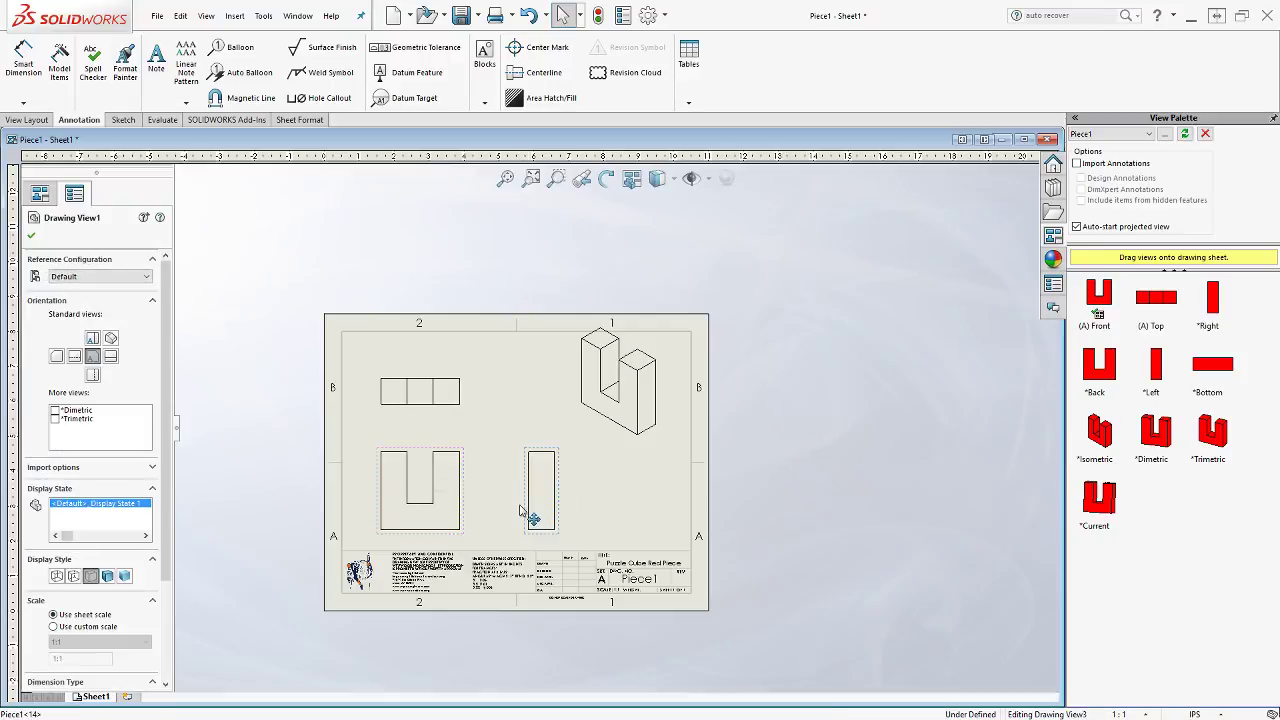
{"action": "left_click_drag", "start_coordinate": [520, 512], "coordinate": [505, 517]}
{"action": "left_click", "coordinate": [635, 517]}
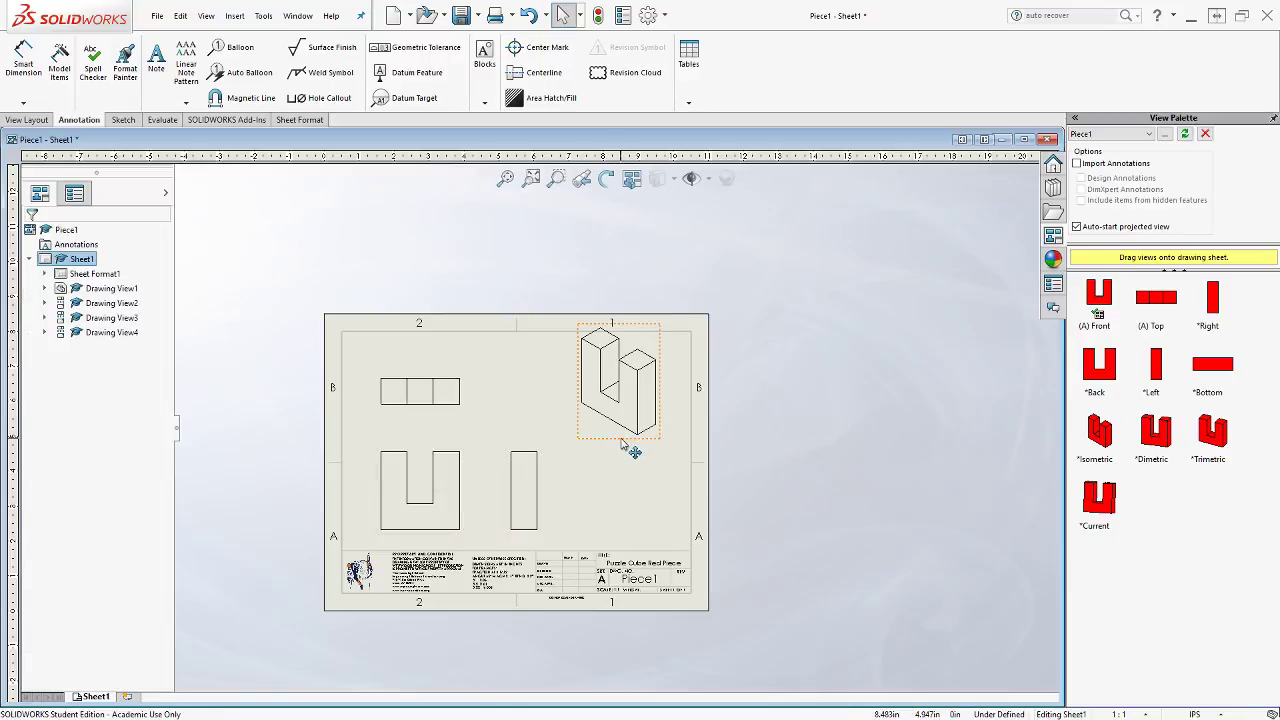
{"action": "left_click_drag", "start_coordinate": [630, 452], "coordinate": [612, 474]}
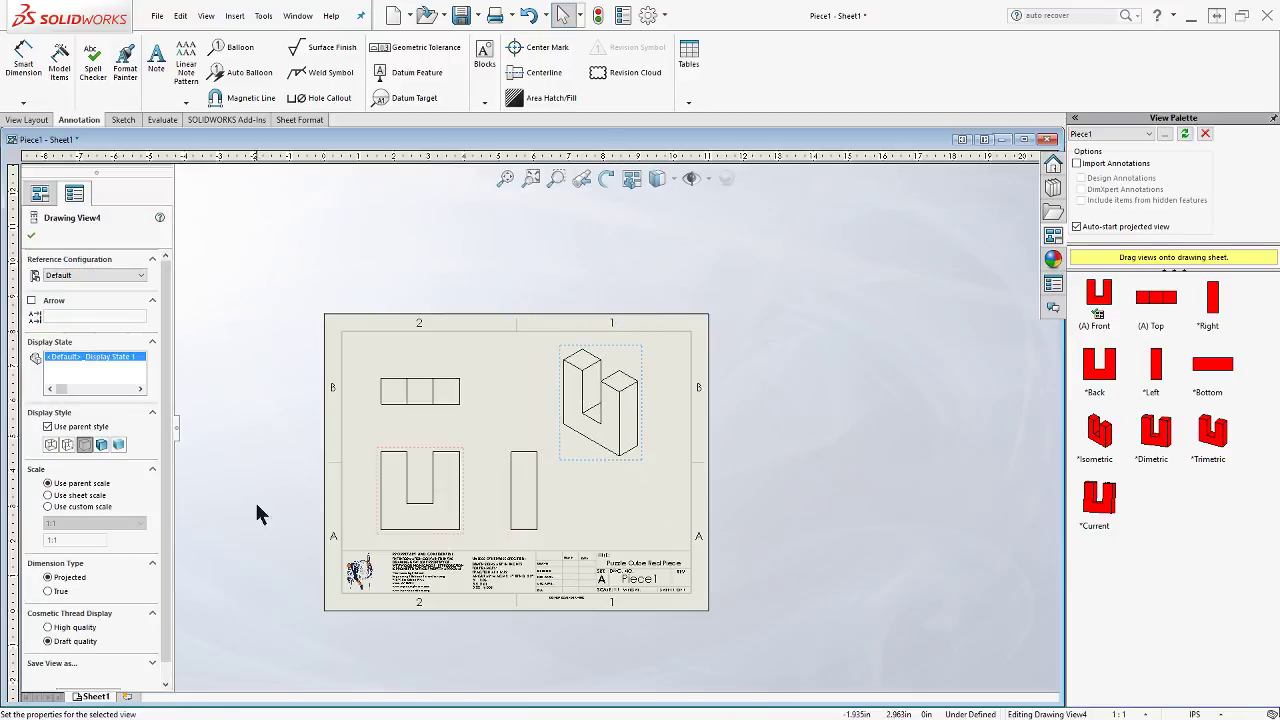
Set the isometric view's display style to Shaded With Edges
{"action": "left_click", "coordinate": [618, 532]}
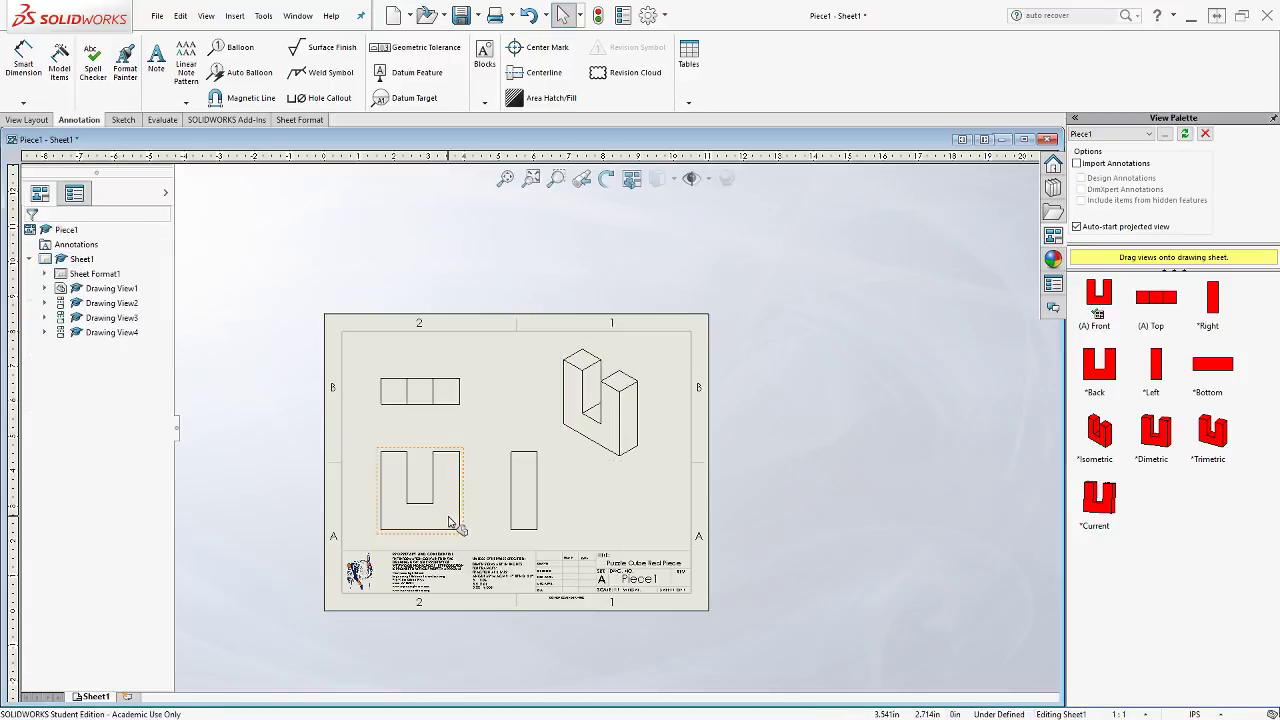
{"action": "left_click", "coordinate": [591, 436]}
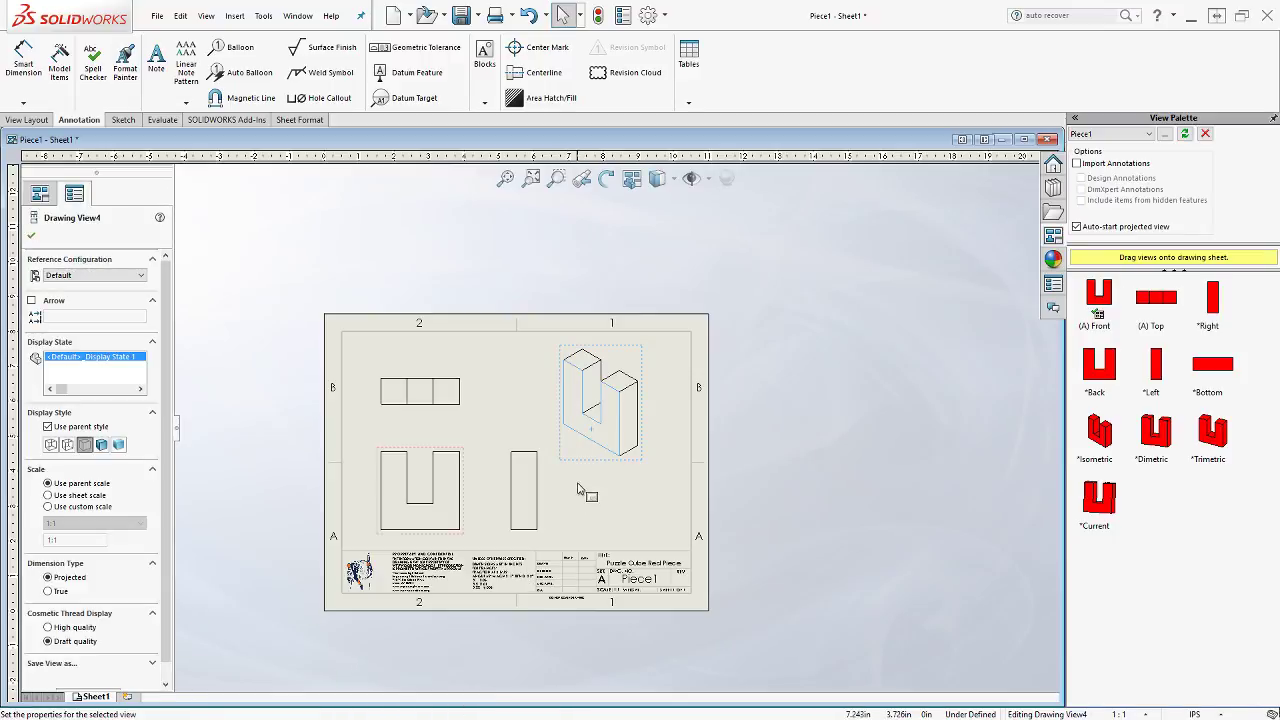
{"action": "left_click", "coordinate": [622, 506]}
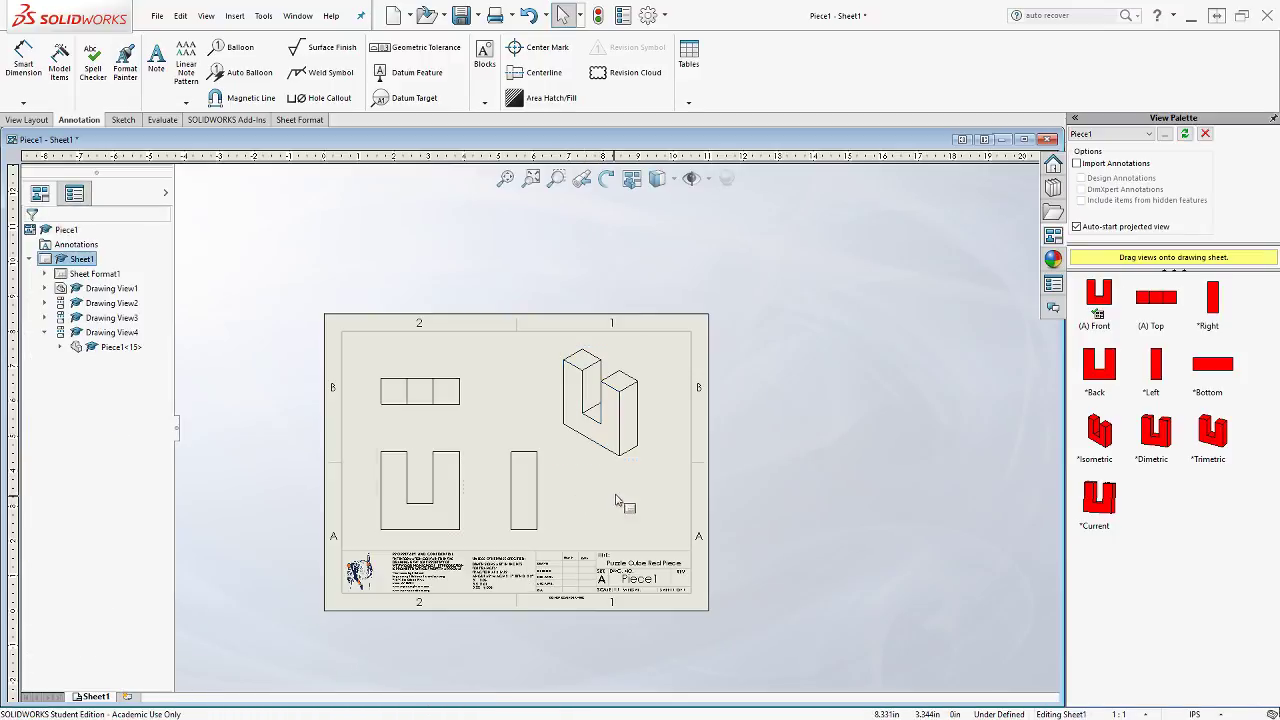
{"action": "left_click", "coordinate": [621, 438]}
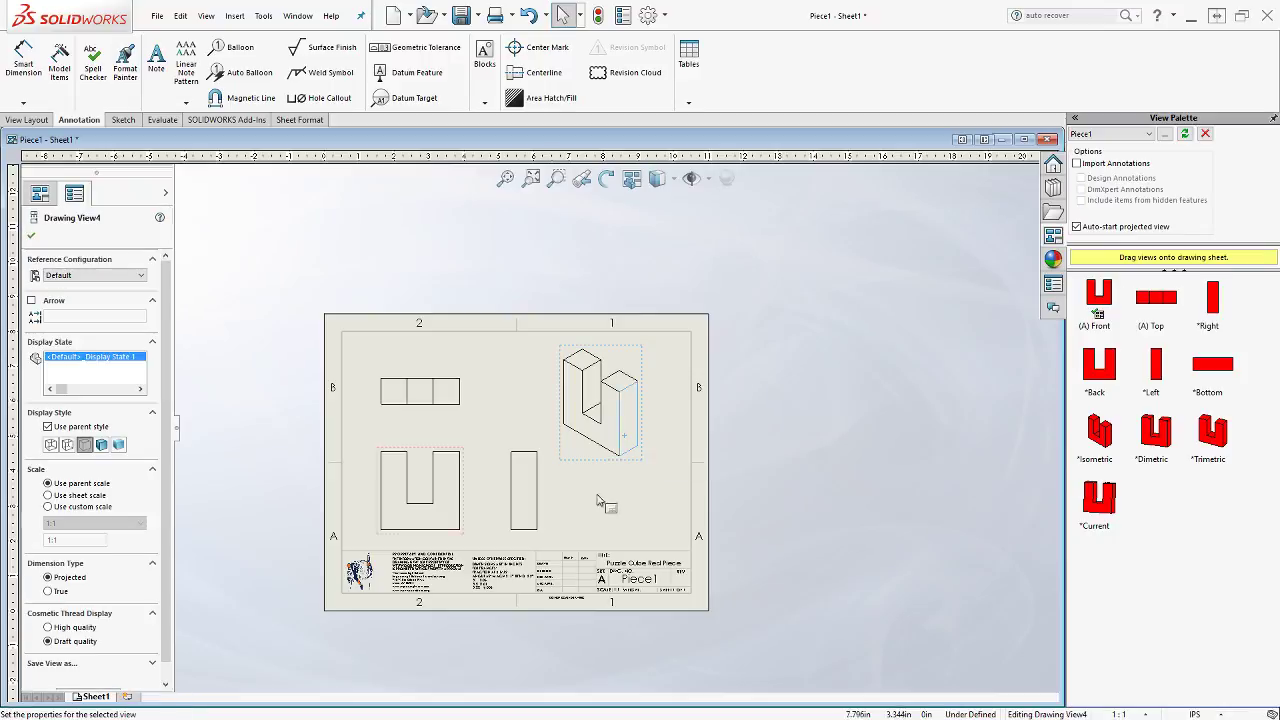
{"action": "left_click", "coordinate": [101, 446]}
{"action": "left_click", "coordinate": [647, 538]}
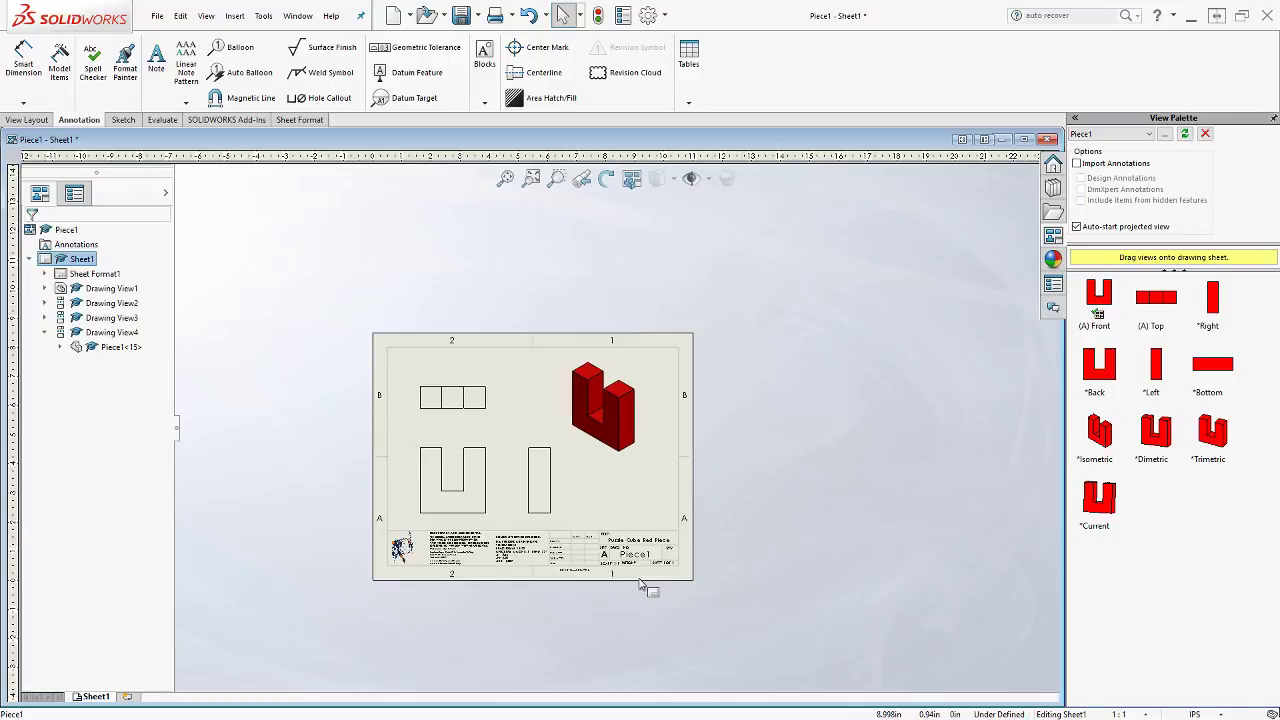
{"action": "scroll", "coordinate": [648, 584], "scroll_direction": "down", "scroll_amount": 4}
{"action": "scroll", "coordinate": [631, 548], "scroll_direction": "up", "scroll_amount": 3}
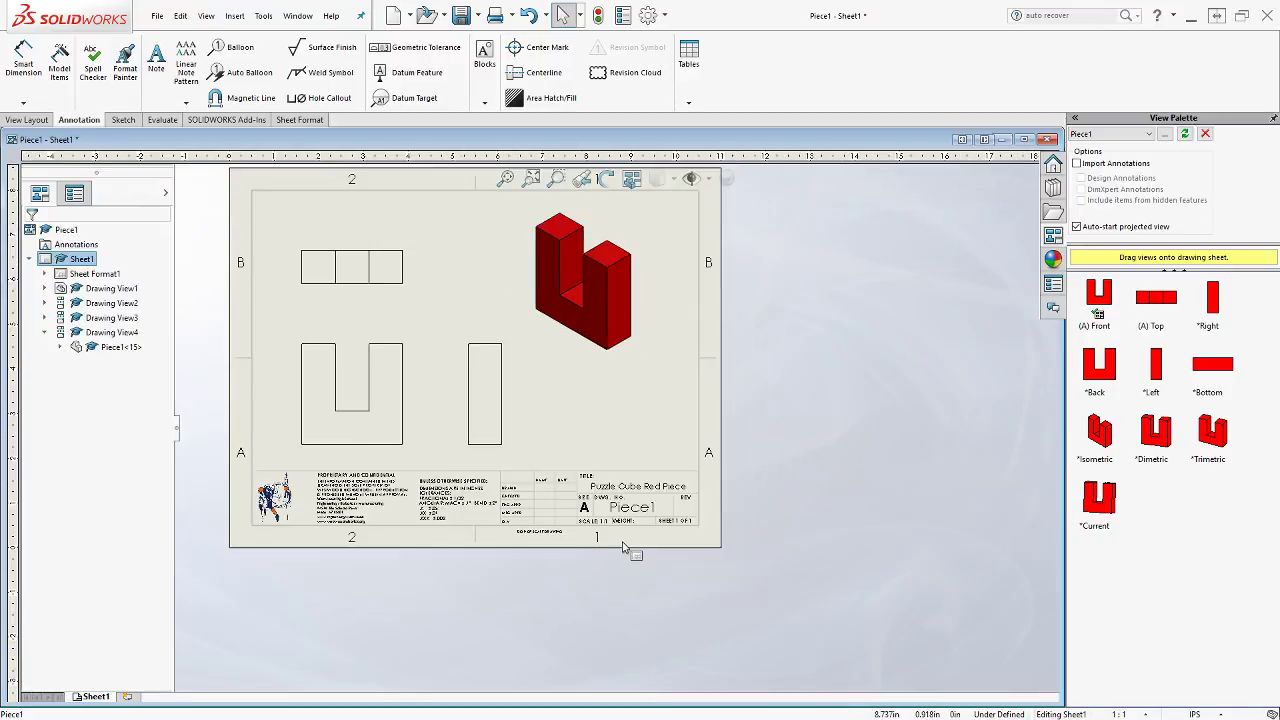
{"action": "scroll", "coordinate": [629, 549], "scroll_direction": "down", "scroll_amount": 3}
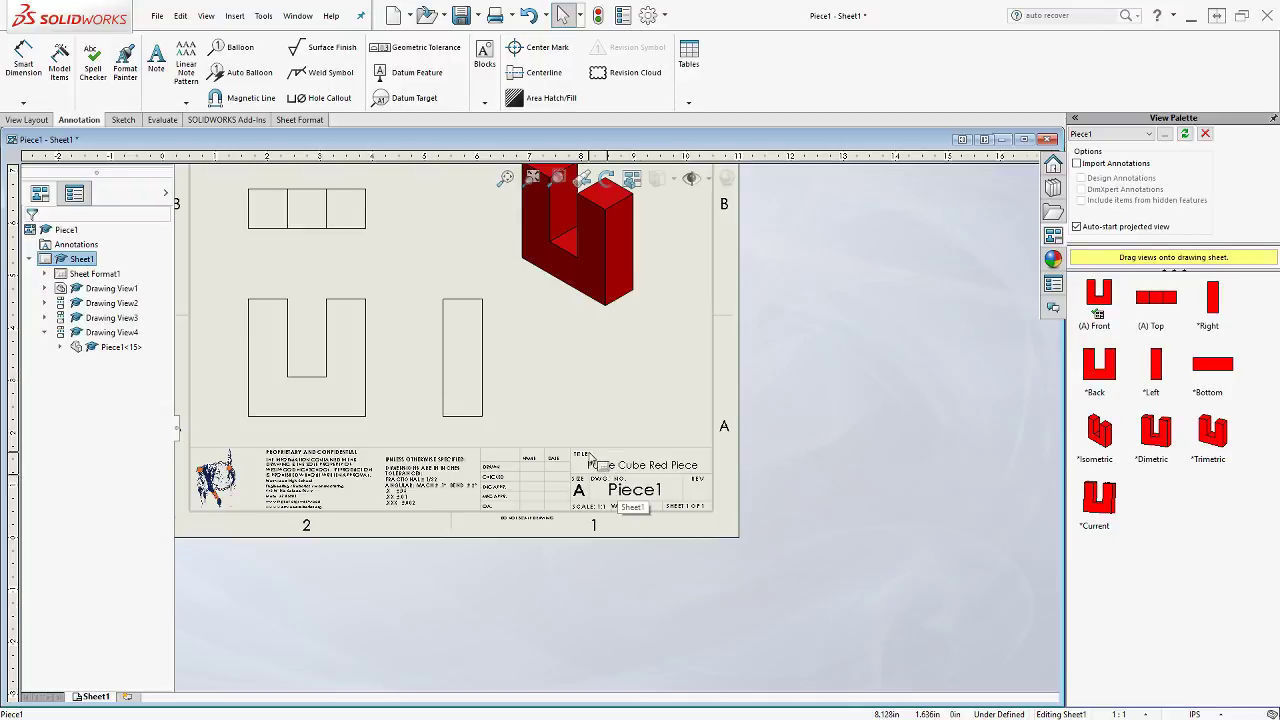
{"action": "scroll", "coordinate": [606, 477], "scroll_direction": "down", "scroll_amount": 1}
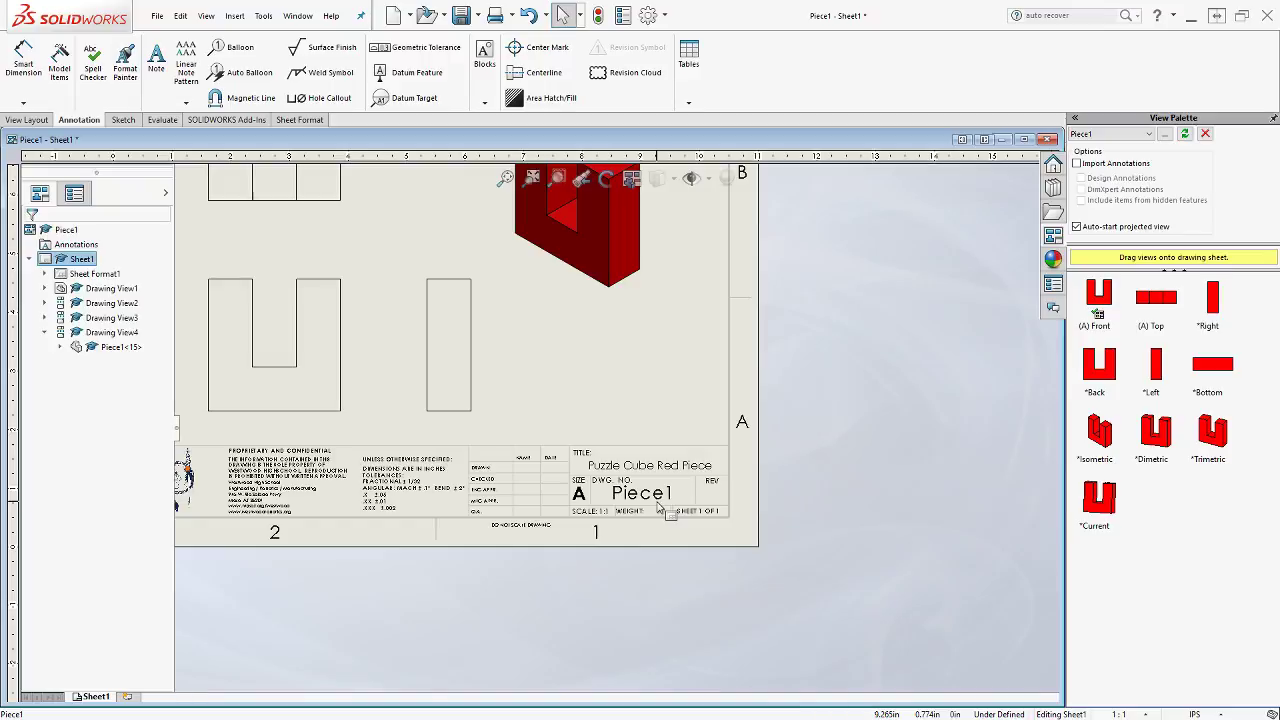
{"action": "scroll", "coordinate": [660, 510], "scroll_direction": "up", "scroll_amount": 2}
{"action": "scroll", "coordinate": [518, 366], "scroll_direction": "up", "scroll_amount": 2}
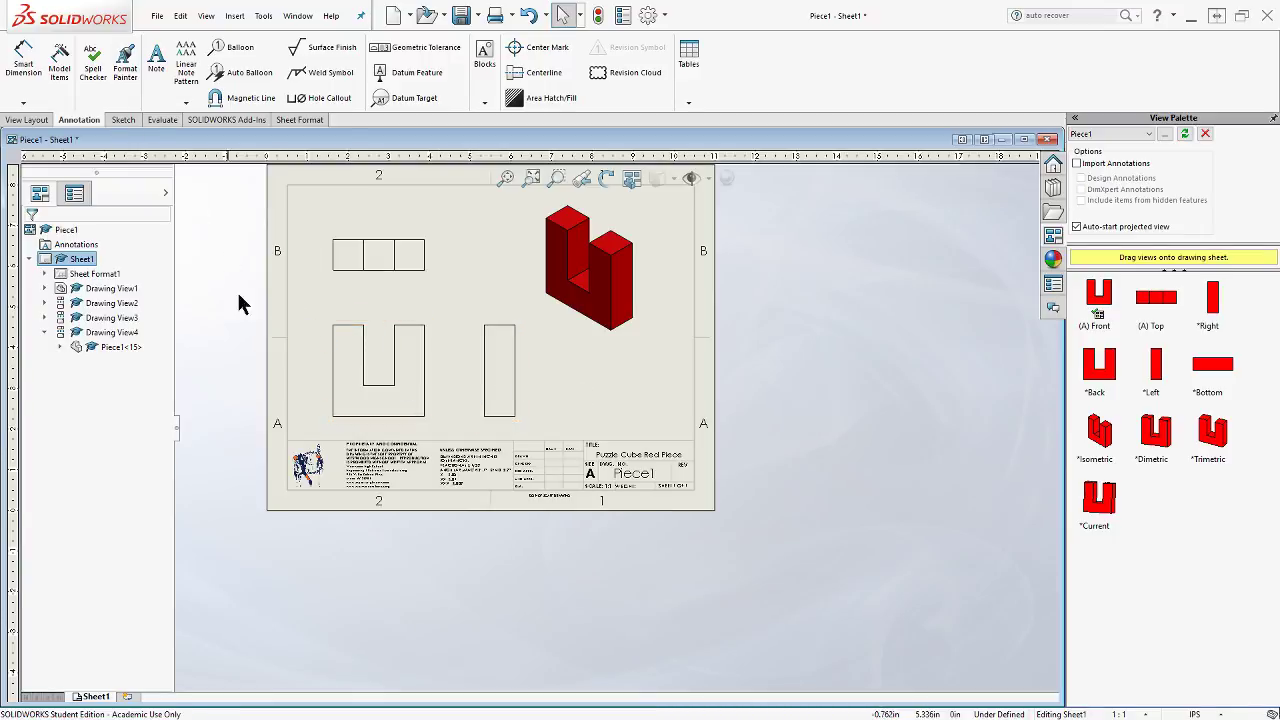
Browse the CommandManager groups, then start Smart Dimension from the Annotation tools
{"action": "left_click", "coordinate": [24, 120]}
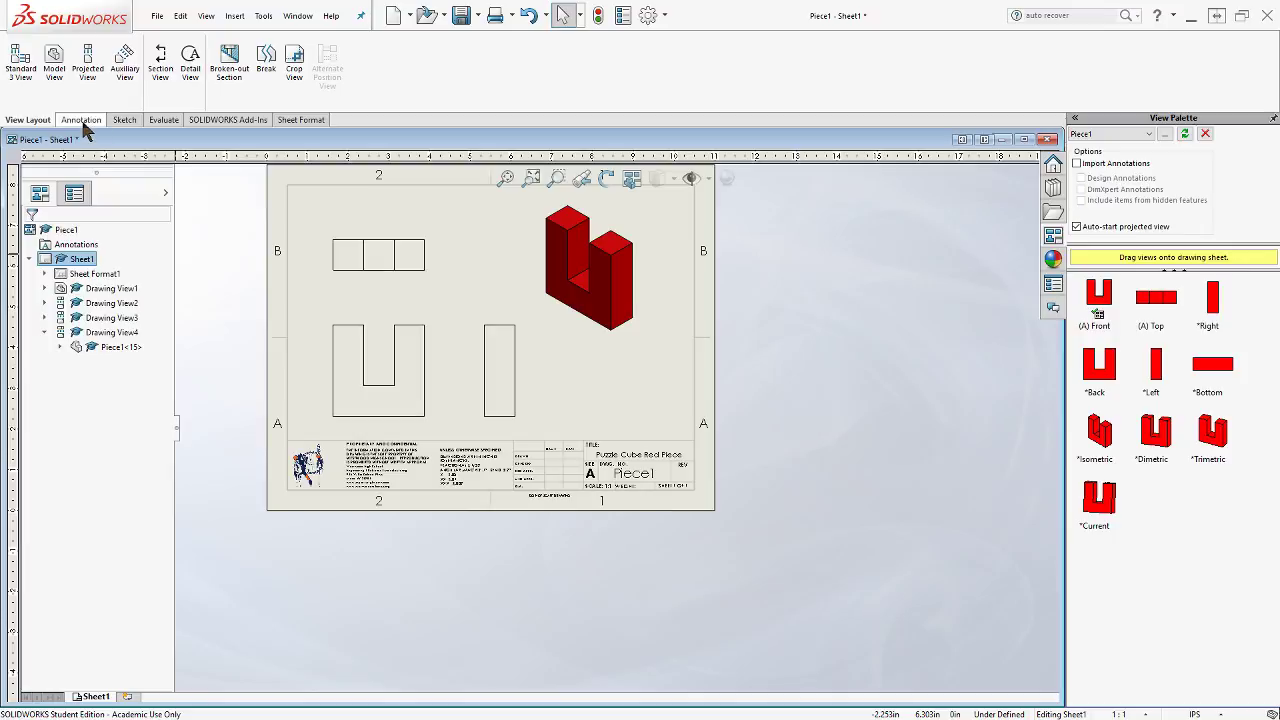
{"action": "left_click", "coordinate": [82, 121]}
{"action": "left_click", "coordinate": [123, 121]}
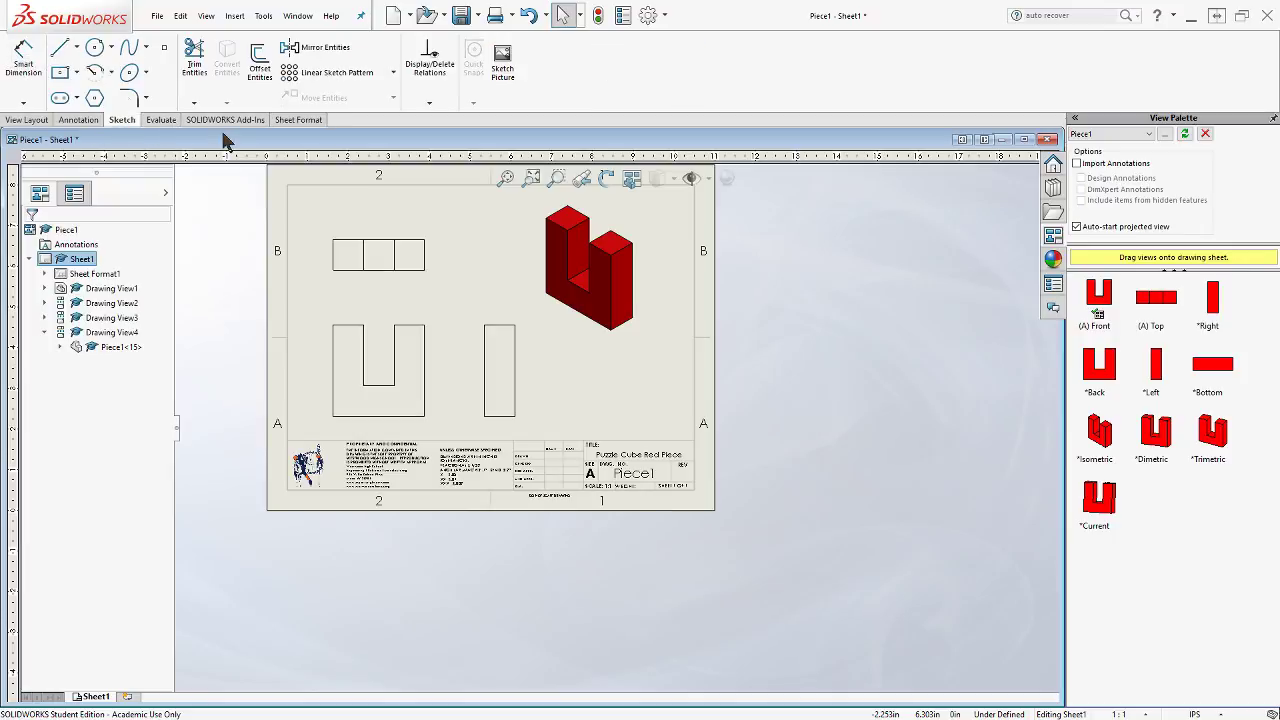
{"action": "left_click", "coordinate": [163, 120]}
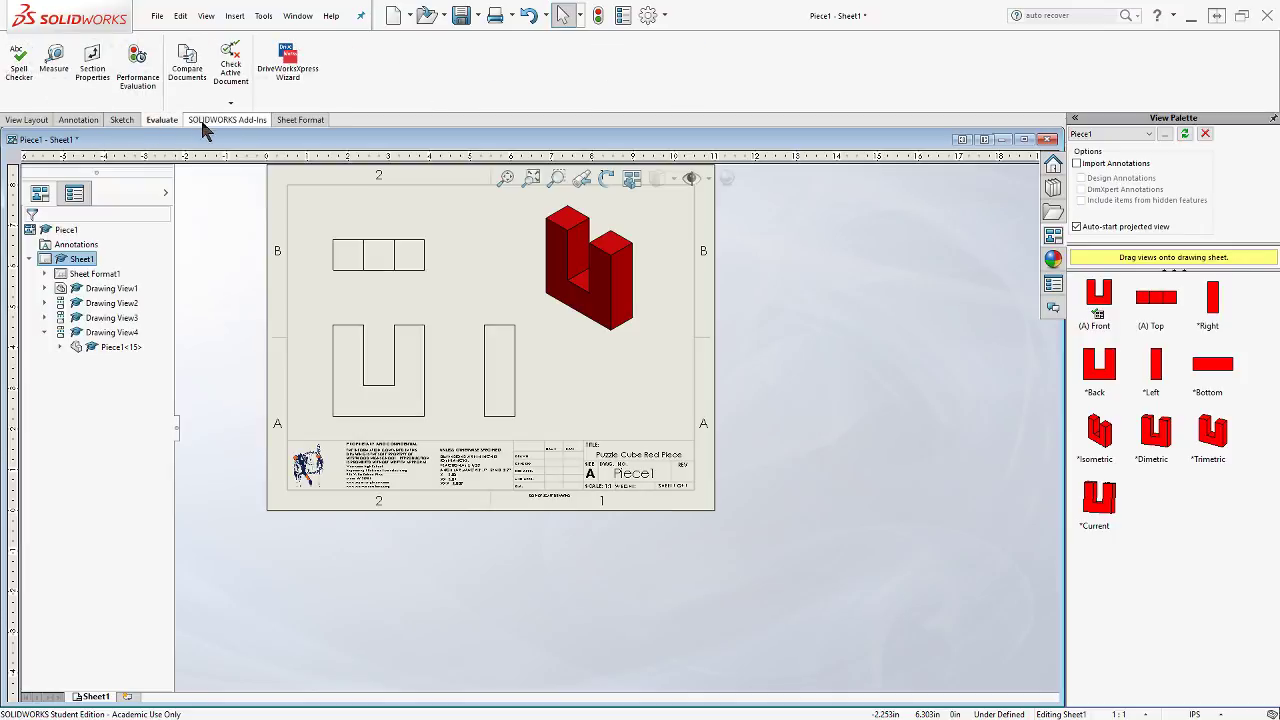
{"action": "left_click", "coordinate": [80, 120]}
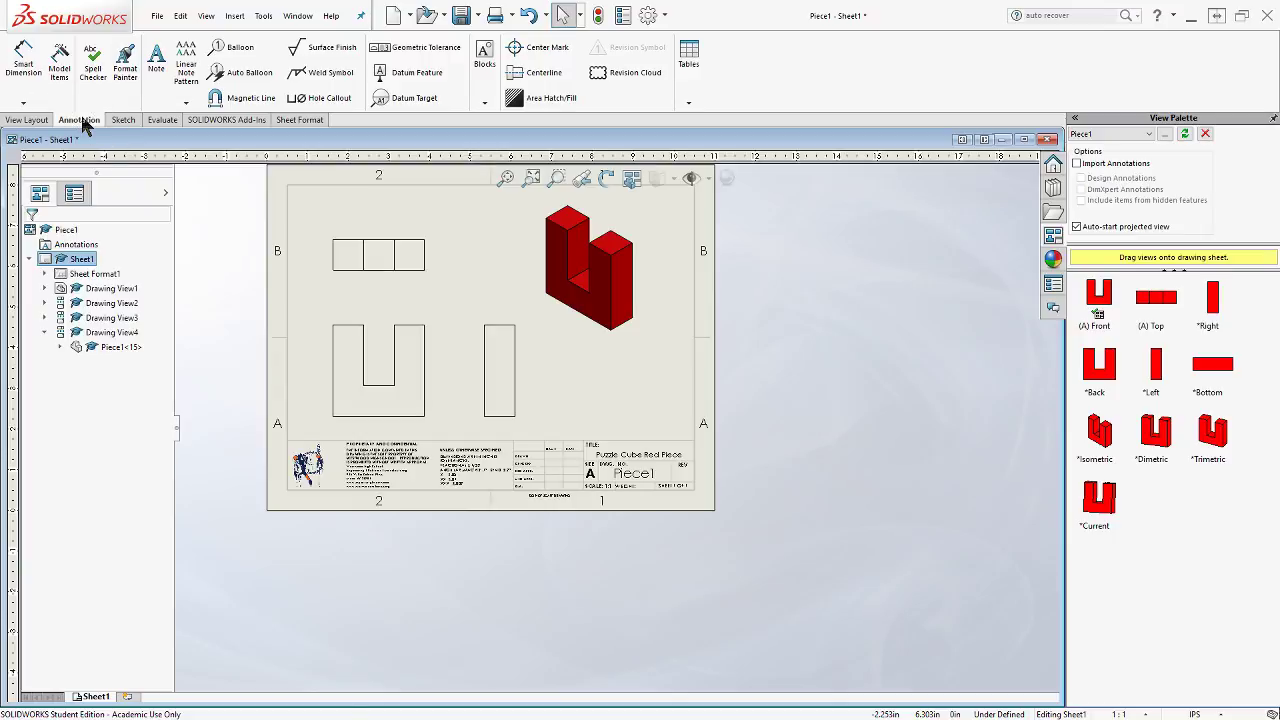
{"action": "left_click", "coordinate": [22, 57]}
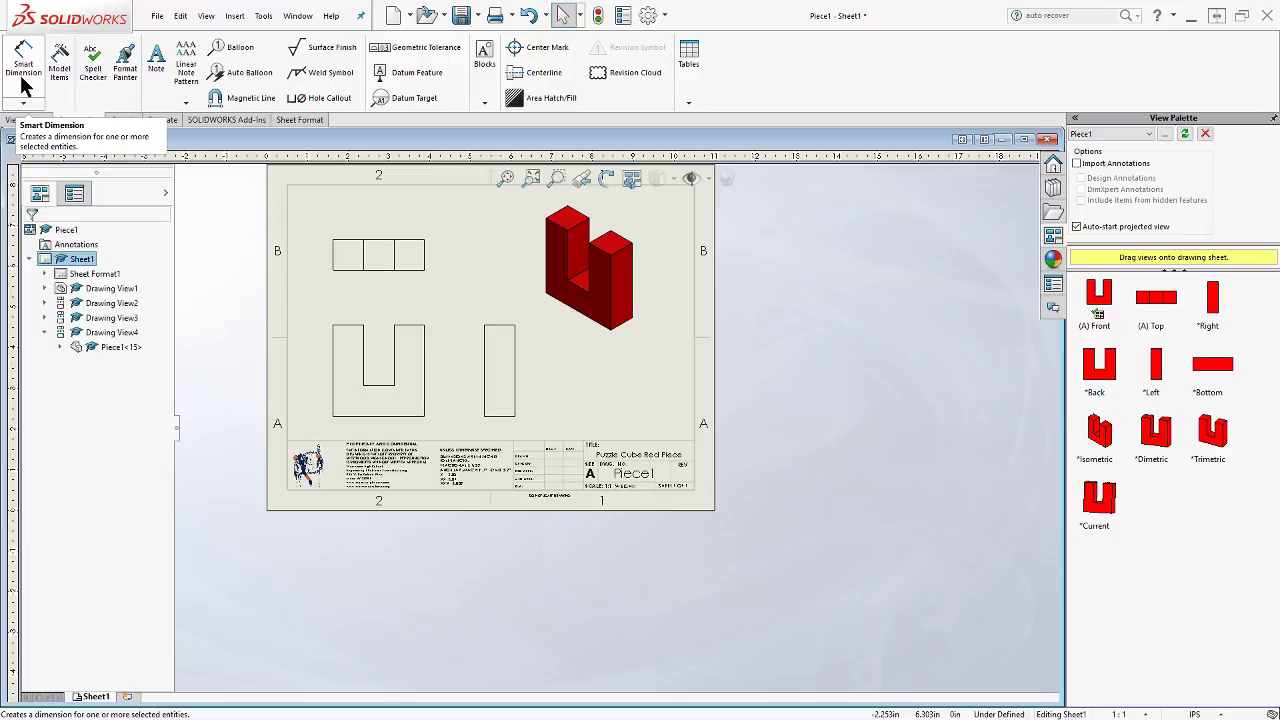
{"action": "left_click", "coordinate": [26, 70]}
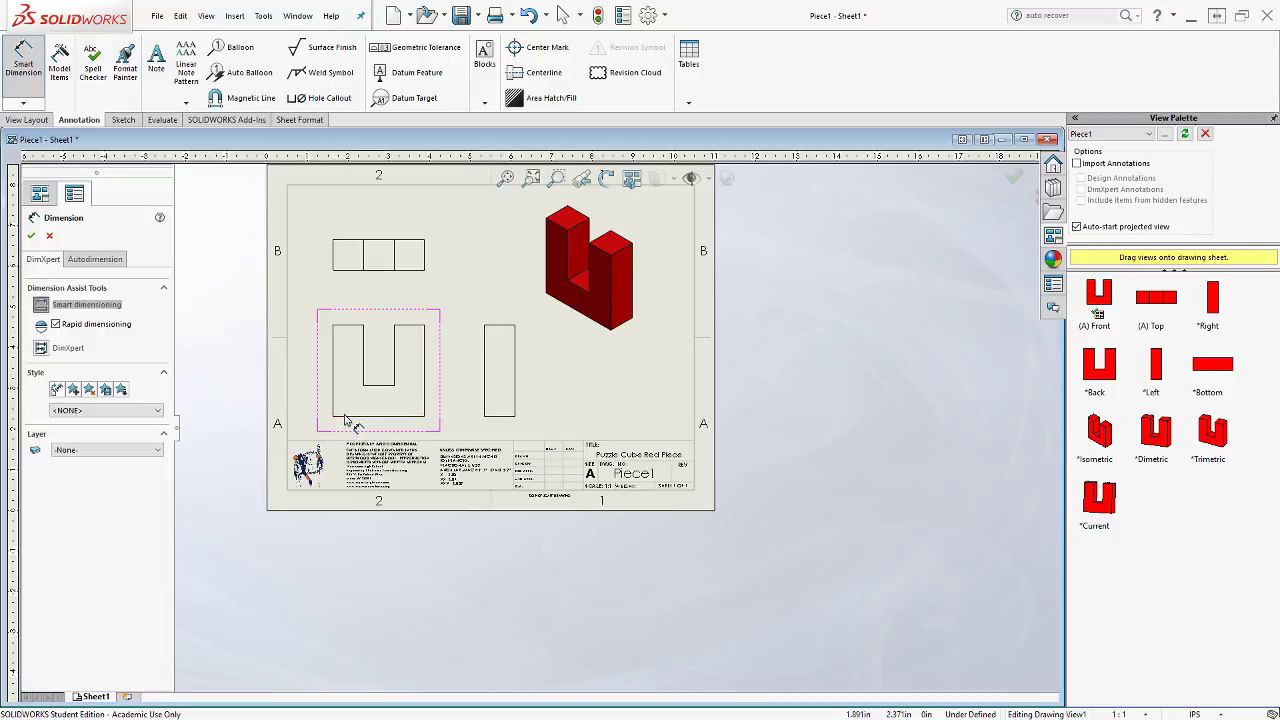
Dimension .750 from the front view's left edge to the slot's near inner edge, above the view
{"action": "scroll", "coordinate": [345, 420], "scroll_direction": "down", "scroll_amount": 5}
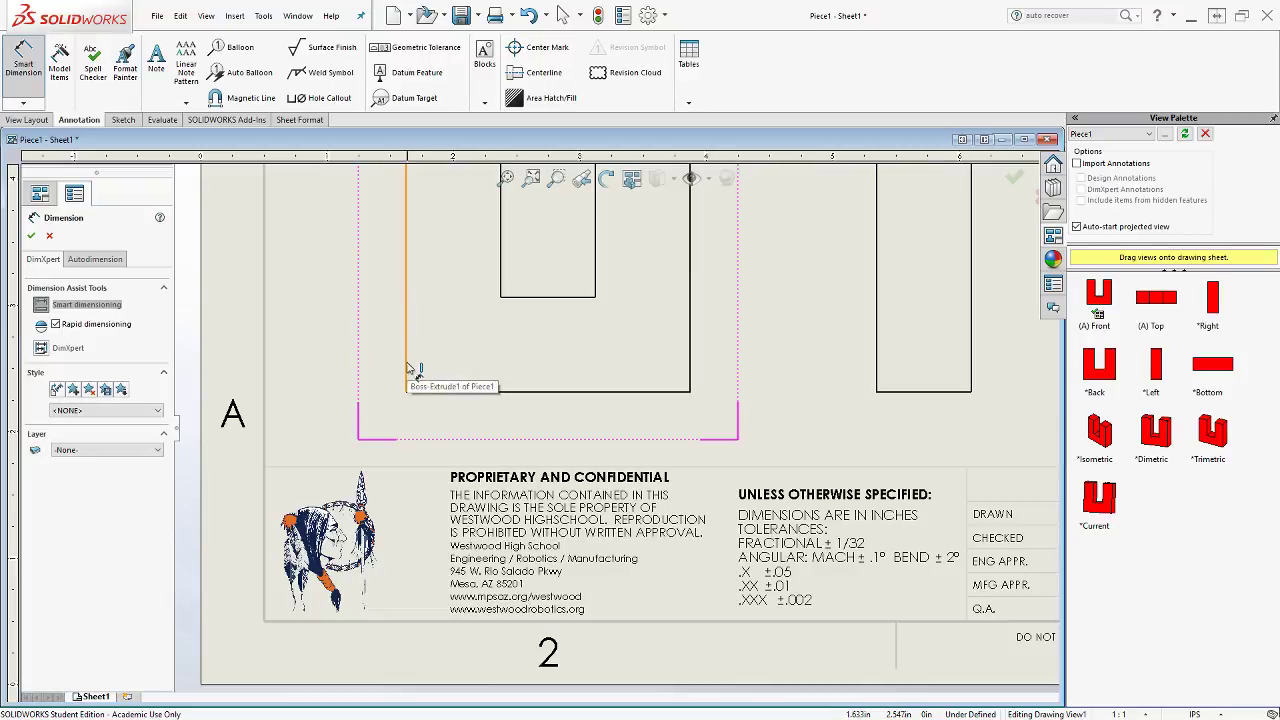
{"action": "scroll", "coordinate": [430, 380], "scroll_direction": "up", "scroll_amount": 3}
{"action": "scroll", "coordinate": [610, 370], "scroll_direction": "up", "scroll_amount": 1}
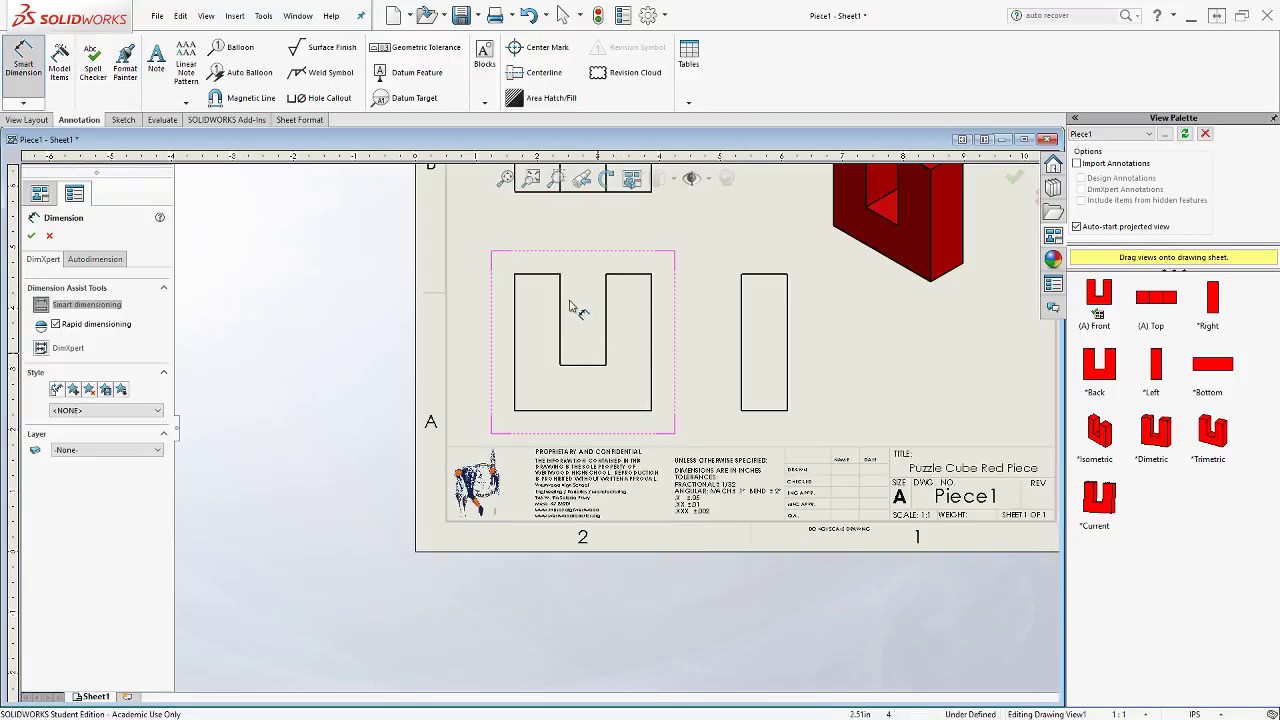
{"action": "scroll", "coordinate": [545, 315], "scroll_direction": "up", "scroll_amount": 1}
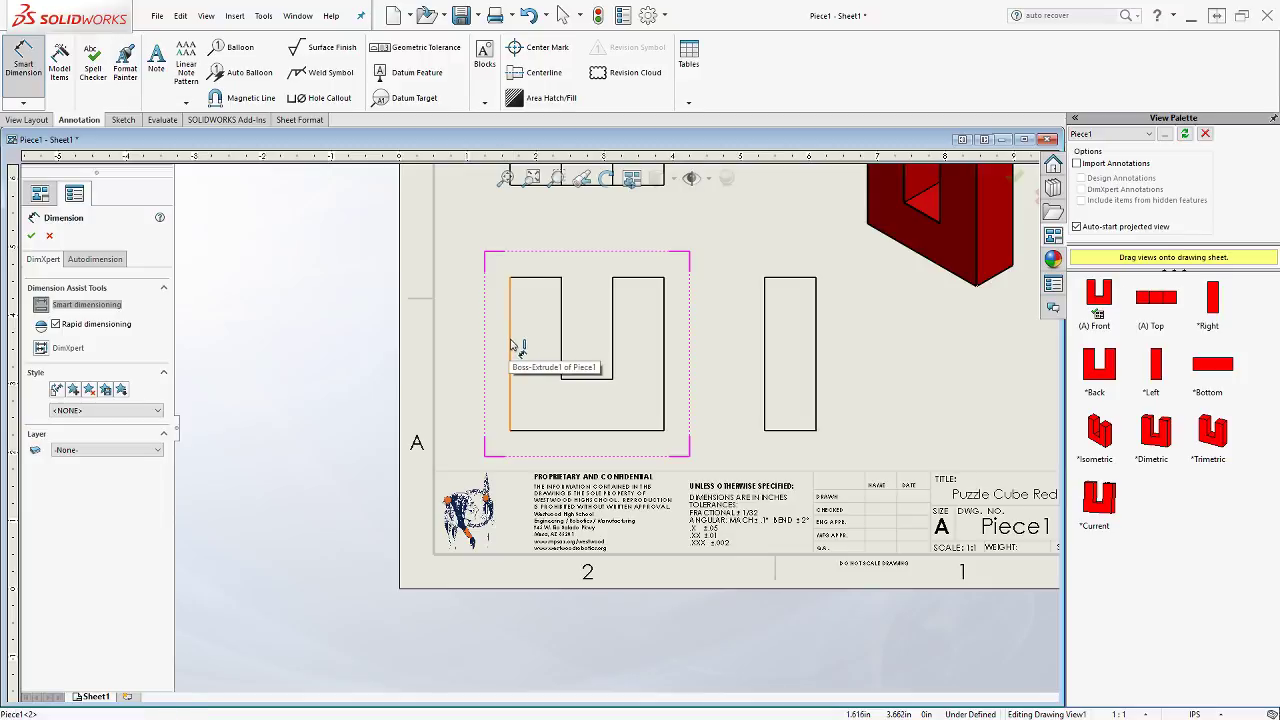
{"action": "left_click", "coordinate": [512, 345]}
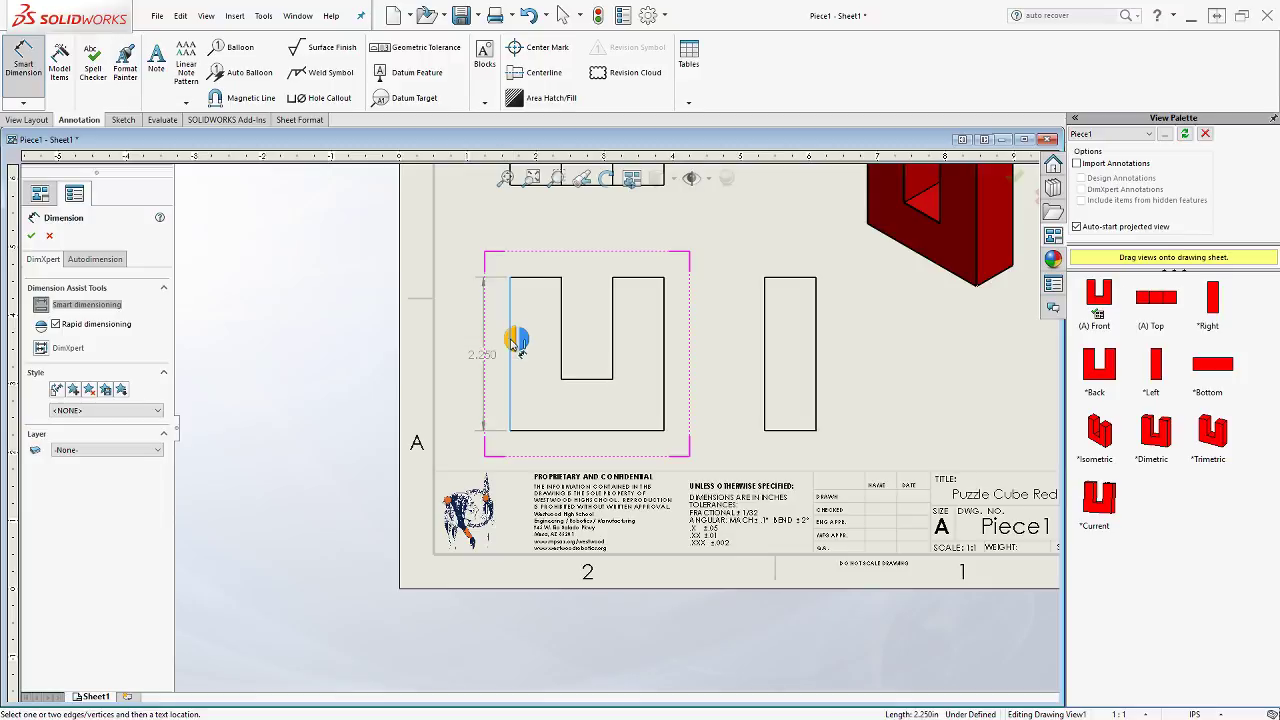
{"action": "left_click", "coordinate": [561, 355]}
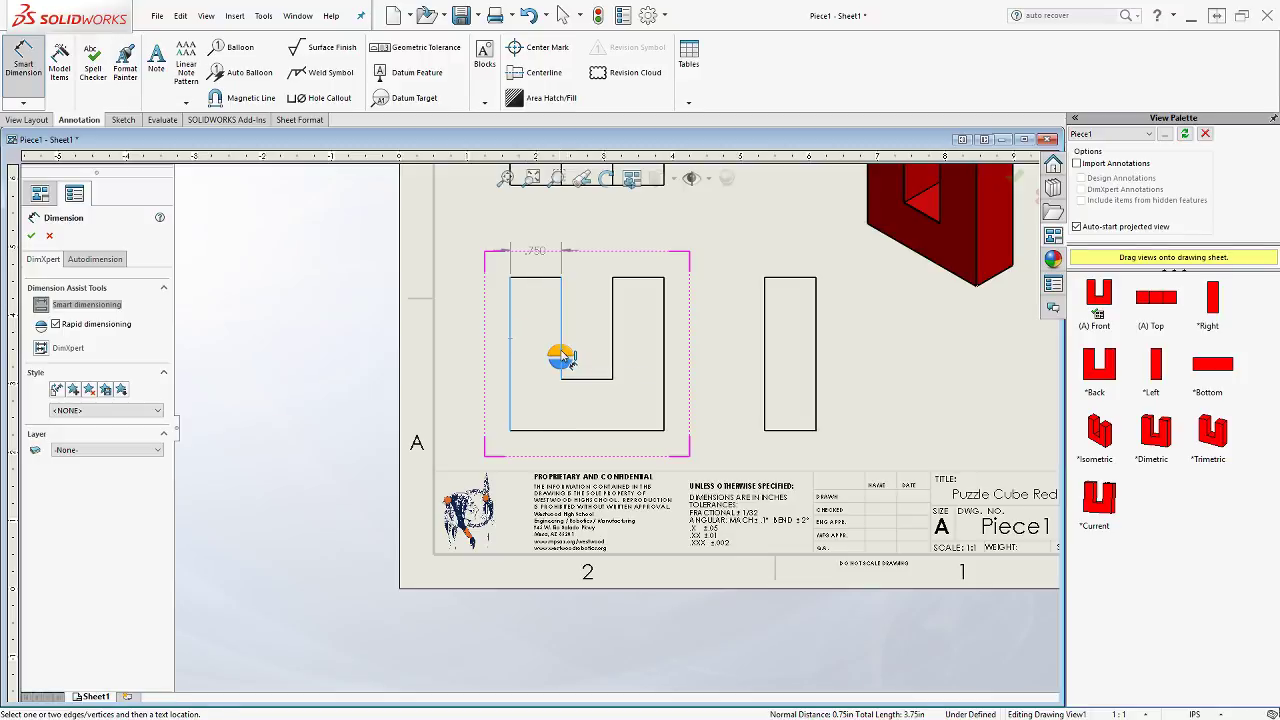
{"action": "left_click", "coordinate": [537, 255]}
{"action": "left_click", "coordinate": [536, 253]}
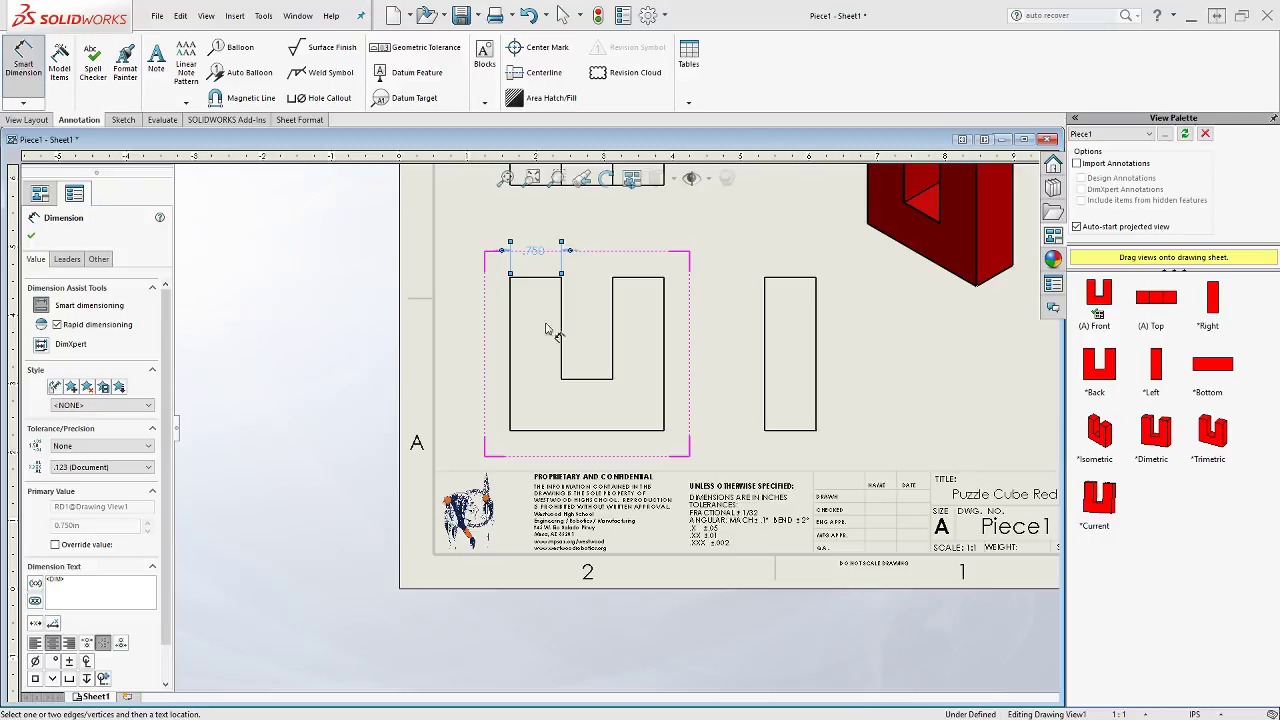
Stack the 1.500 slot and 2.250 overall width dimensions above the .750 one
{"action": "left_click", "coordinate": [515, 380]}
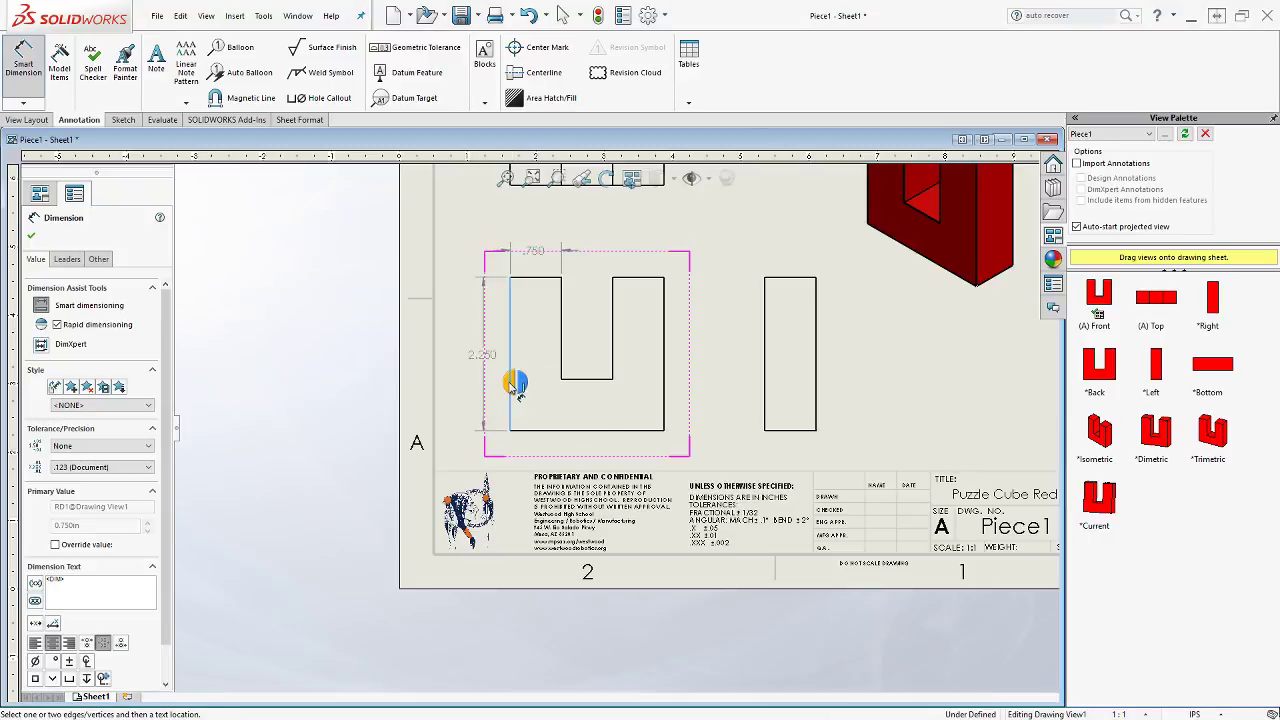
{"action": "left_click", "coordinate": [612, 356]}
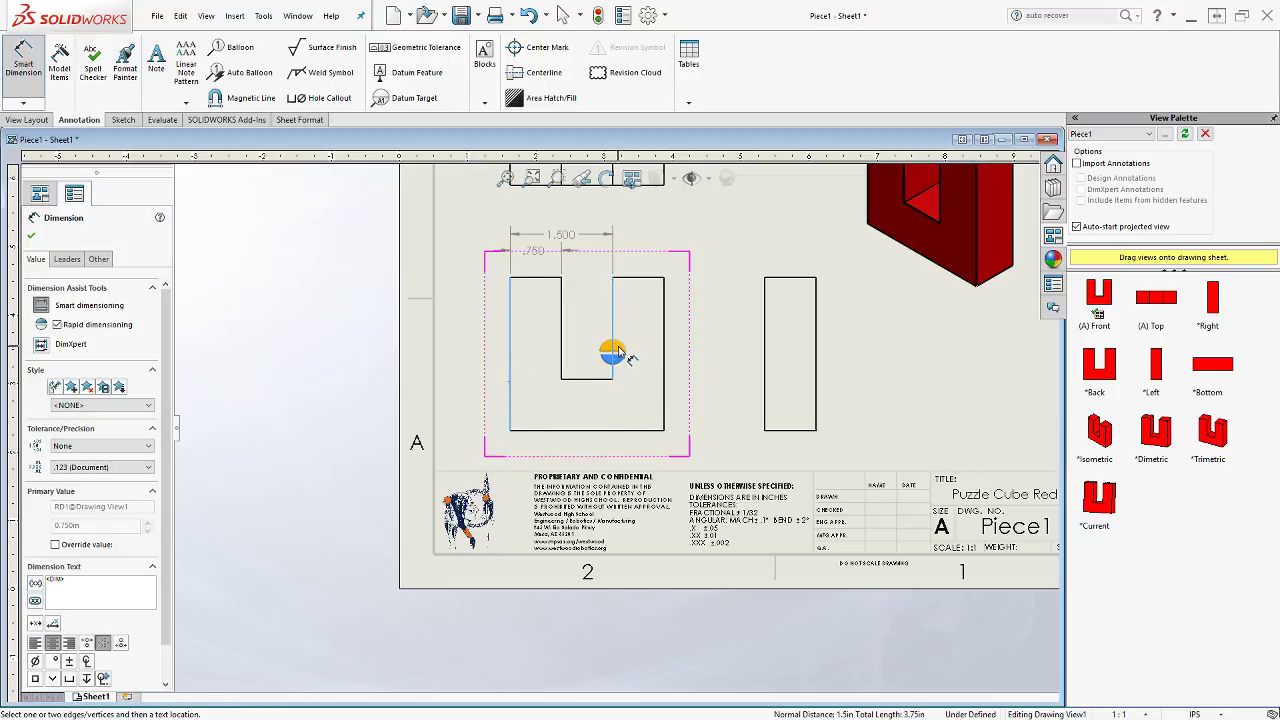
{"action": "left_click", "coordinate": [614, 352]}
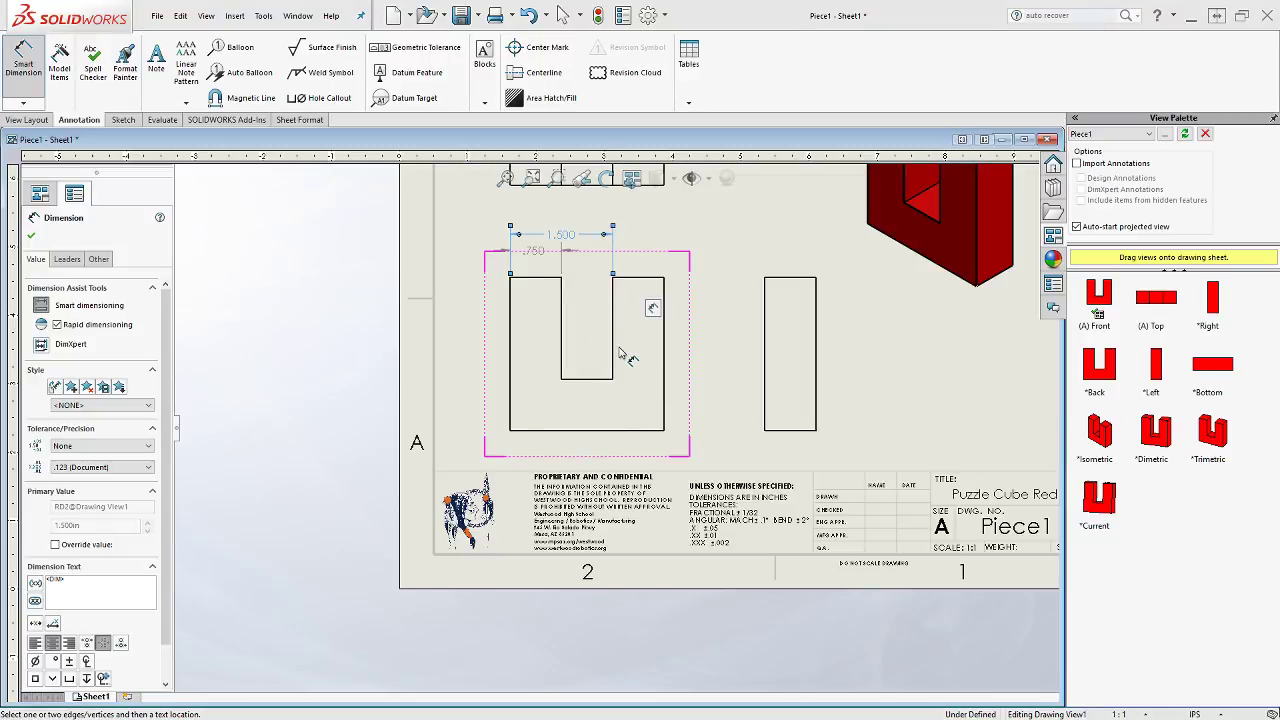
{"action": "left_click", "coordinate": [511, 373]}
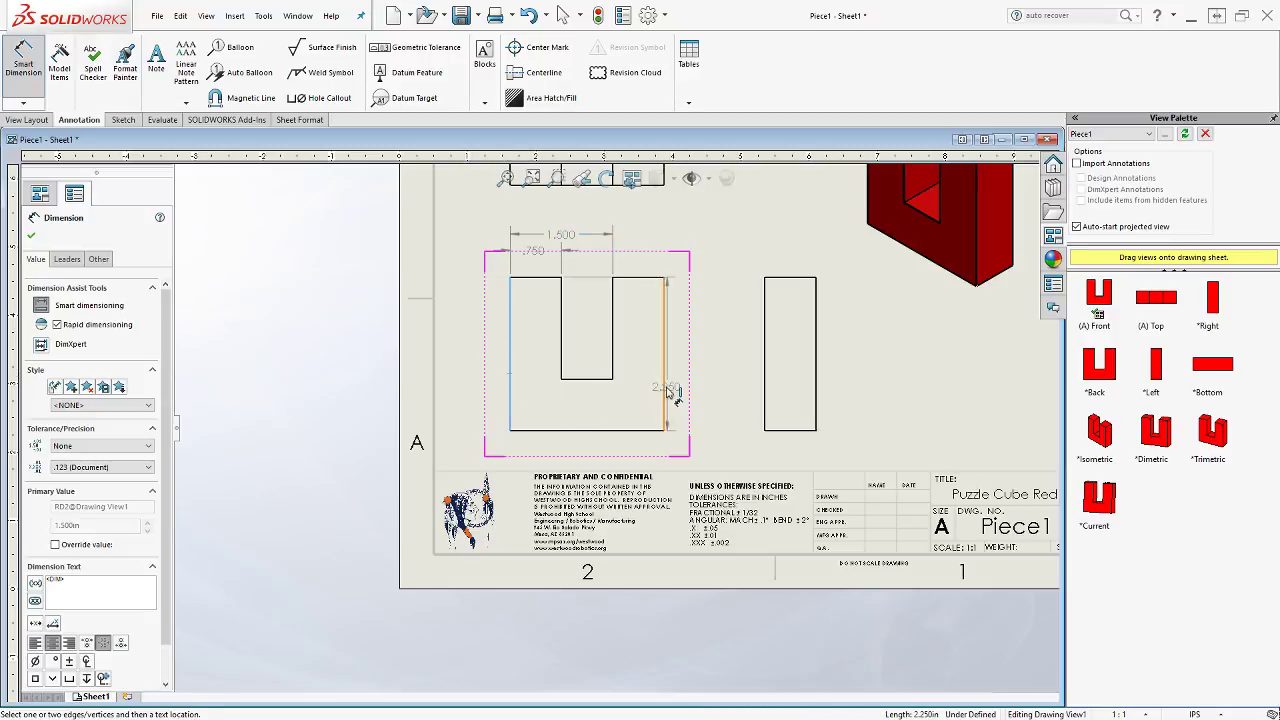
{"action": "left_click", "coordinate": [664, 382]}
{"action": "left_click", "coordinate": [665, 379]}
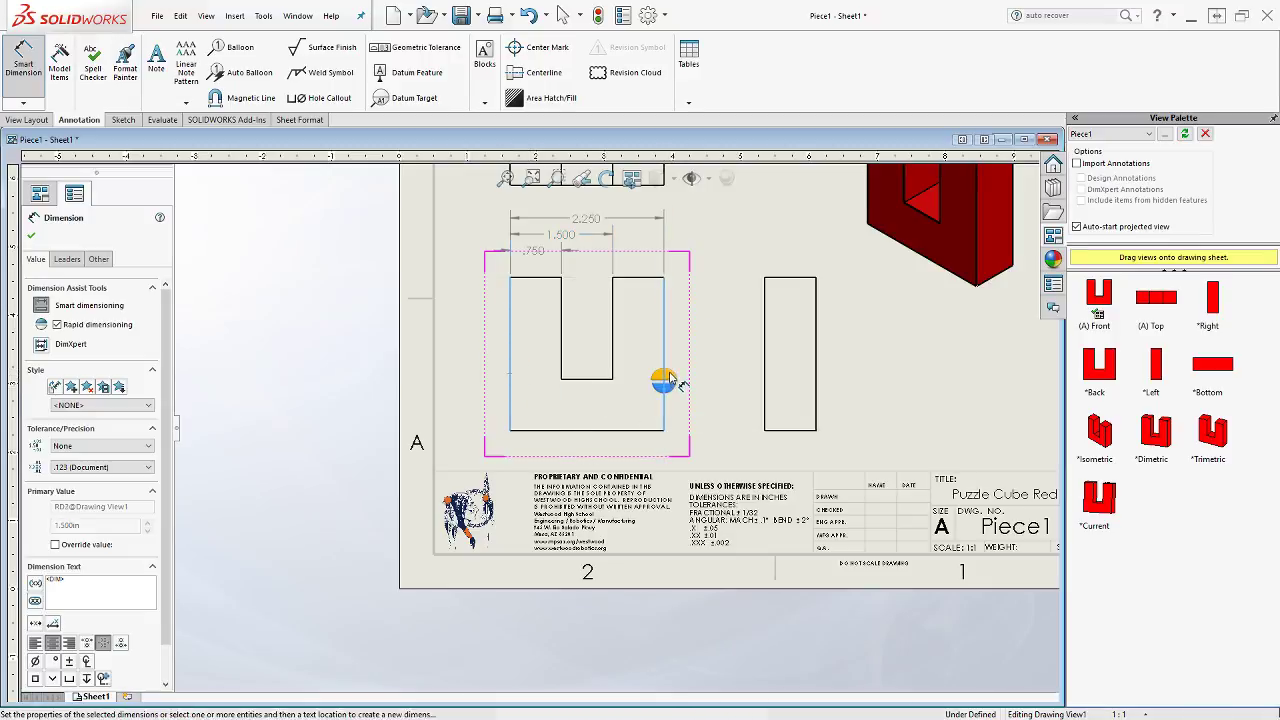
{"action": "scroll", "coordinate": [674, 374], "scroll_direction": "up", "scroll_amount": 3}
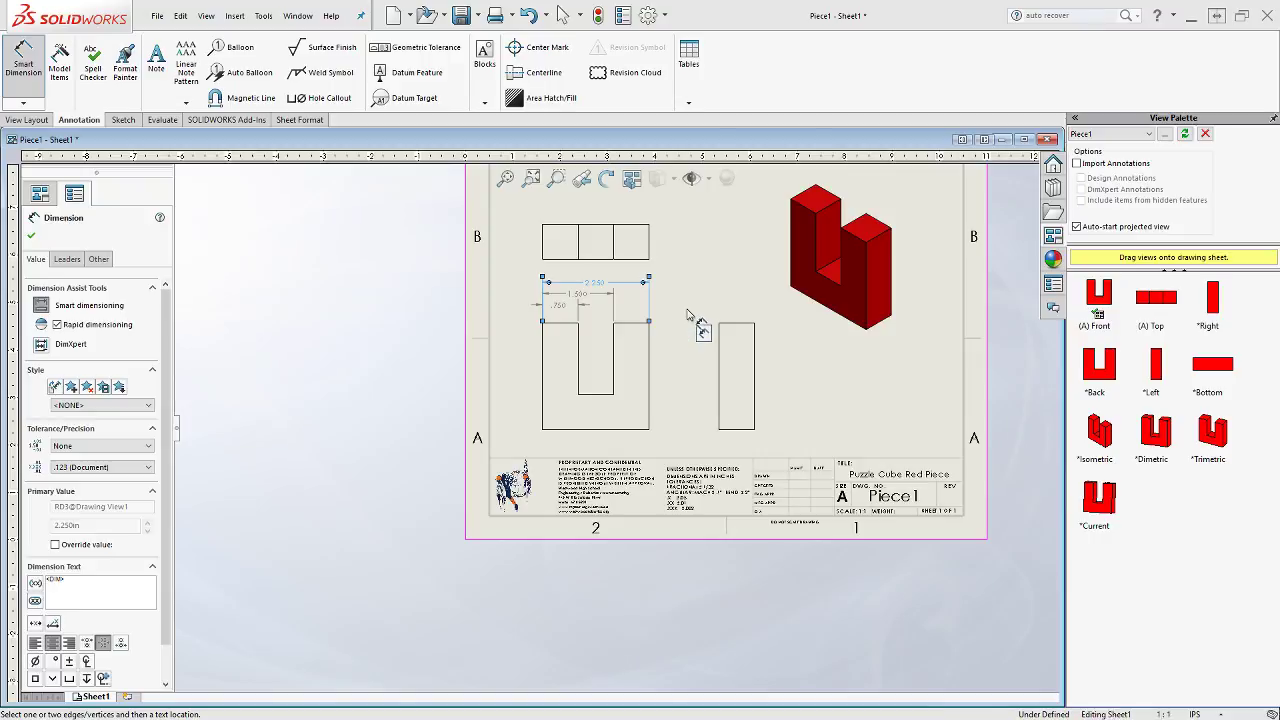
{"action": "left_click", "coordinate": [680, 330]}
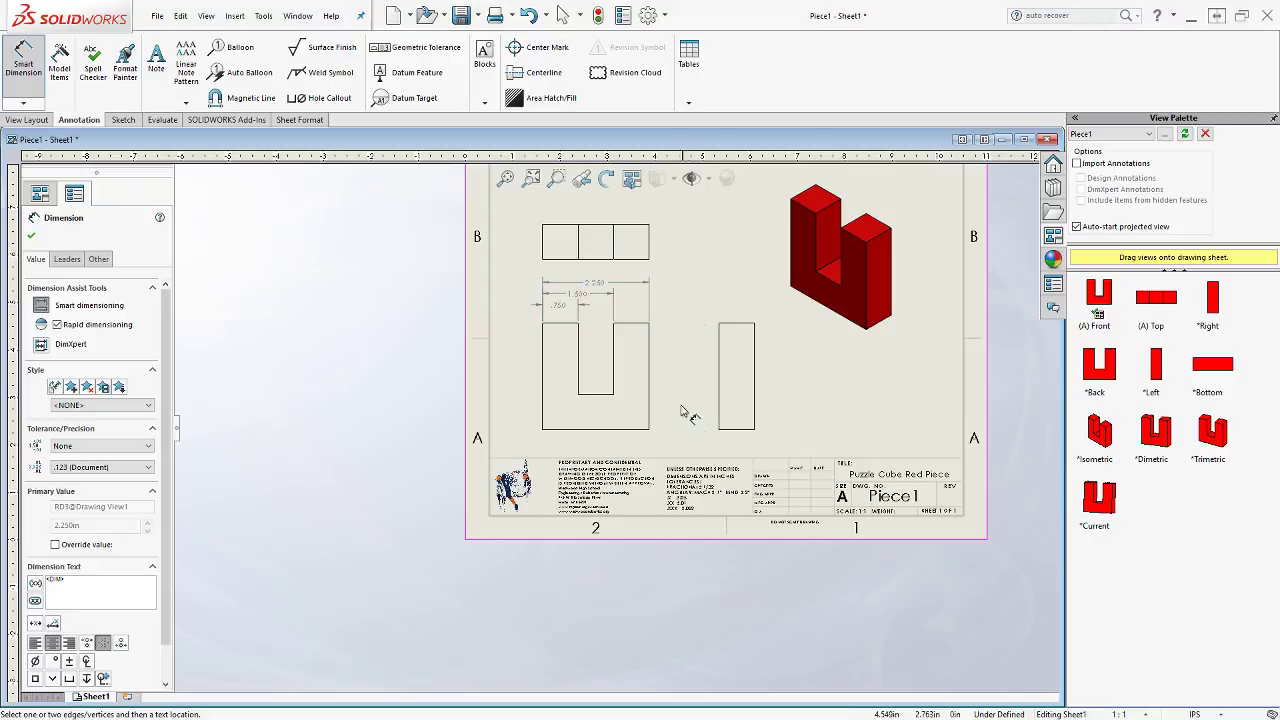
Add .750 slot-height and 2.250 overall-height dimensions to the right of the front view
{"action": "left_click", "coordinate": [616, 430]}
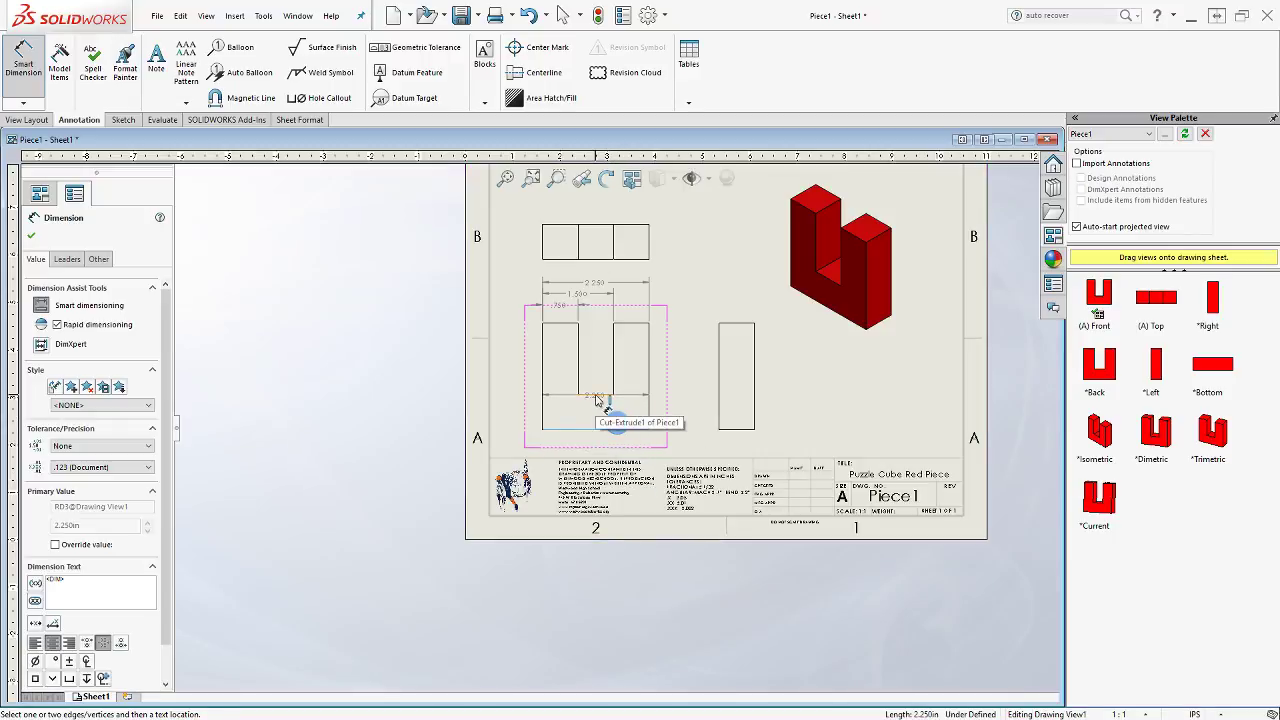
{"action": "left_click", "coordinate": [596, 396]}
{"action": "left_click", "coordinate": [668, 411]}
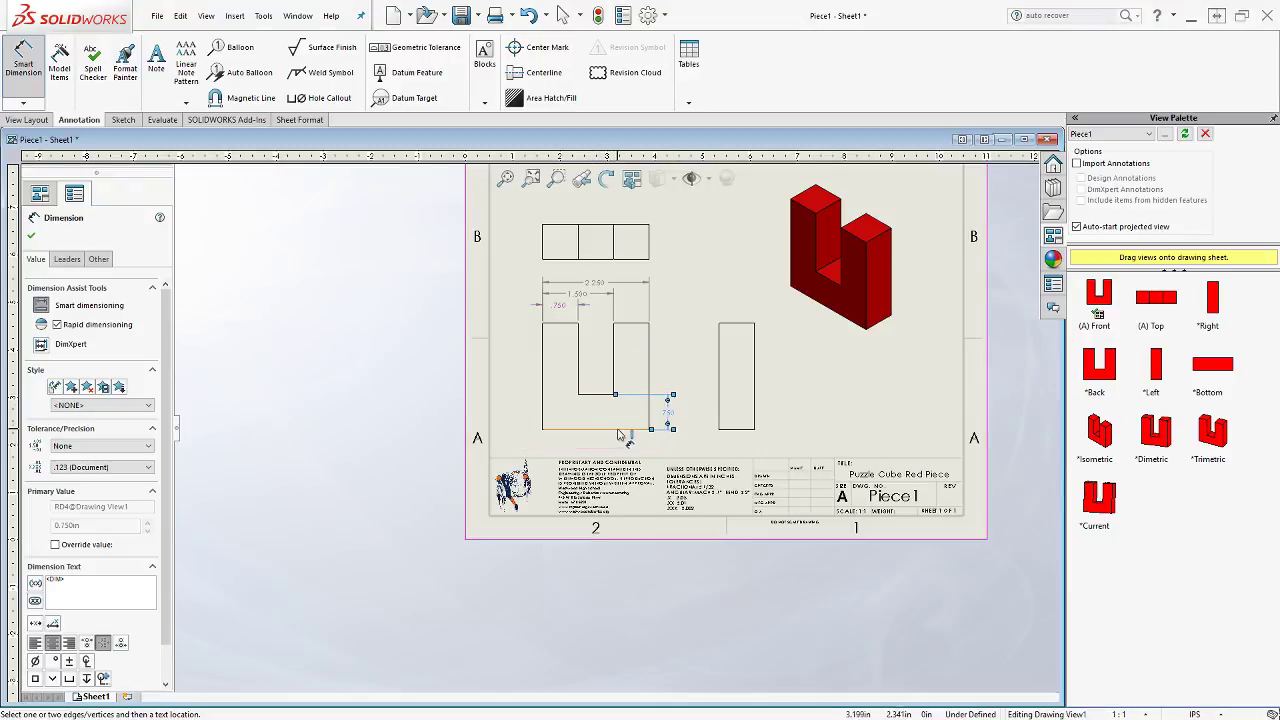
{"action": "left_click", "coordinate": [620, 429]}
{"action": "left_click", "coordinate": [628, 323]}
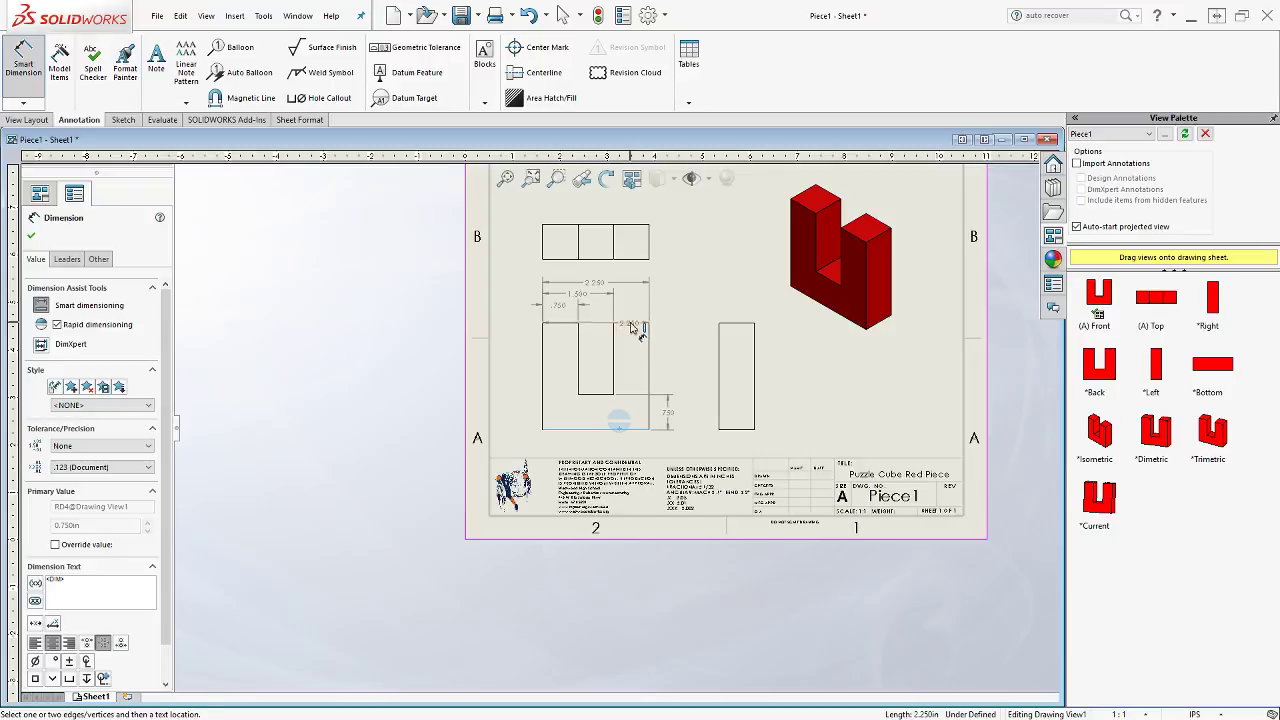
{"action": "key", "text": "Escape"}
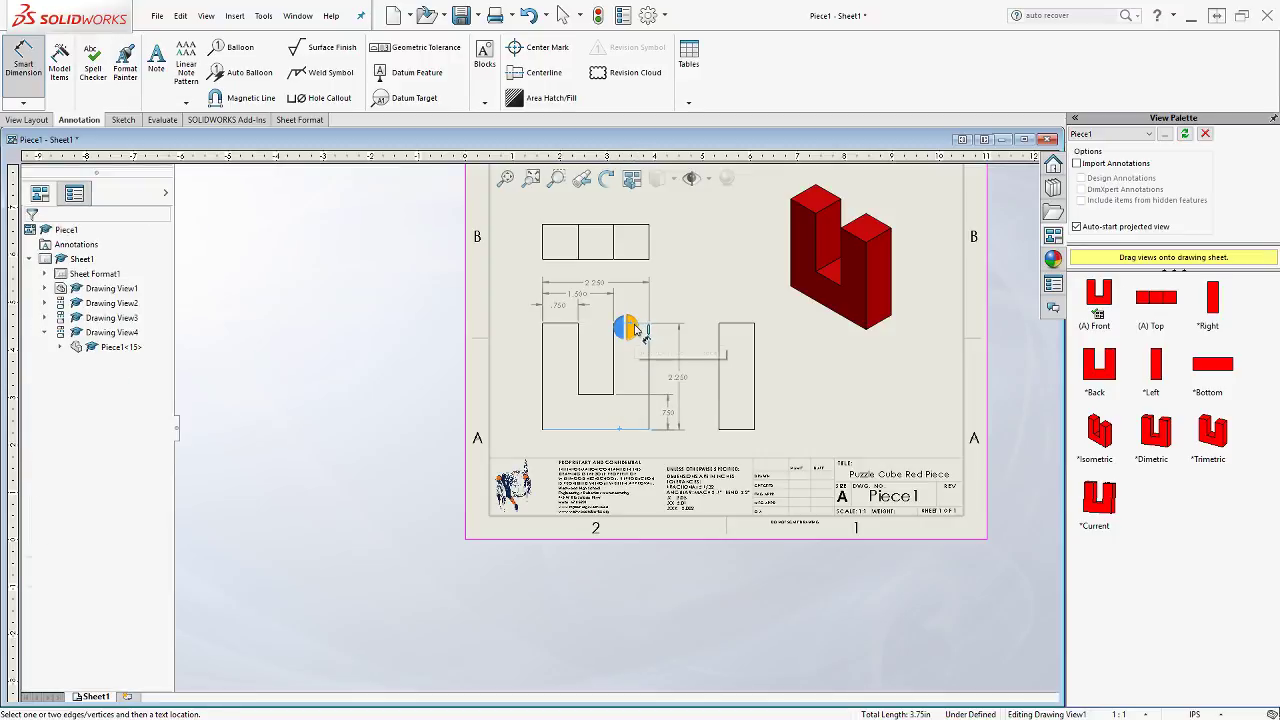
{"action": "scroll", "coordinate": [628, 328], "scroll_direction": "down", "scroll_amount": 5}
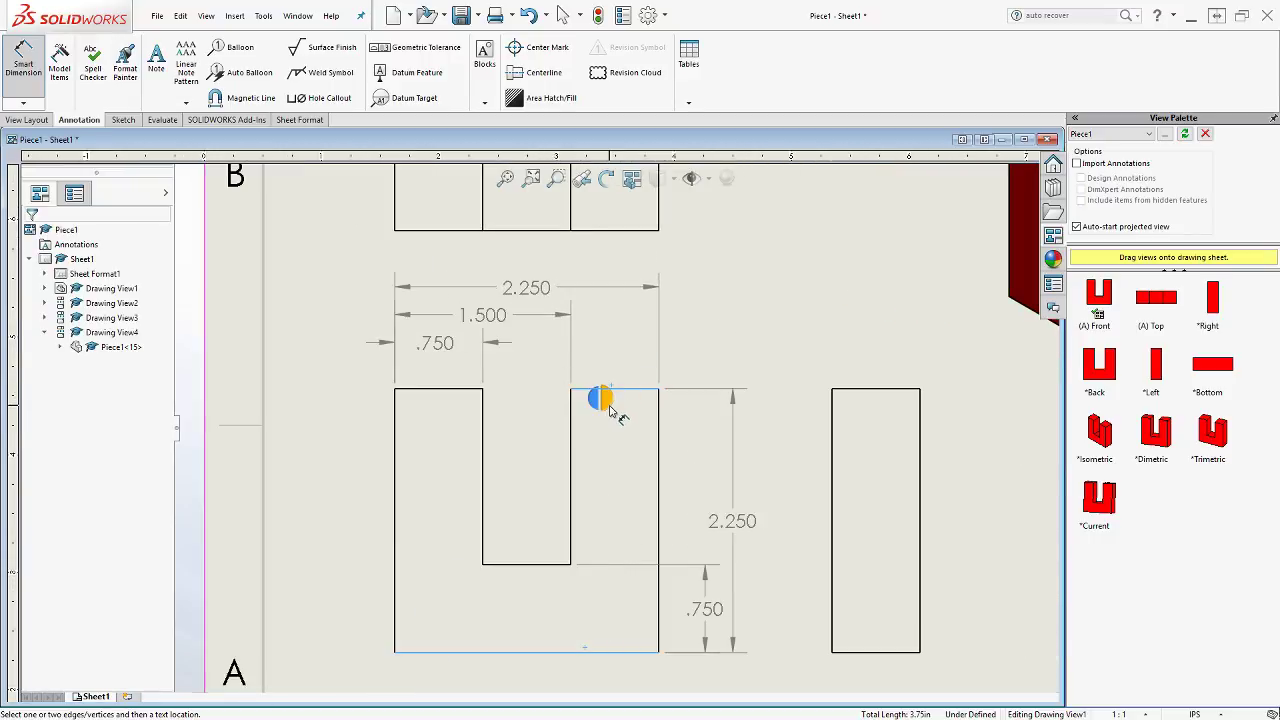
{"action": "left_click", "coordinate": [610, 410]}
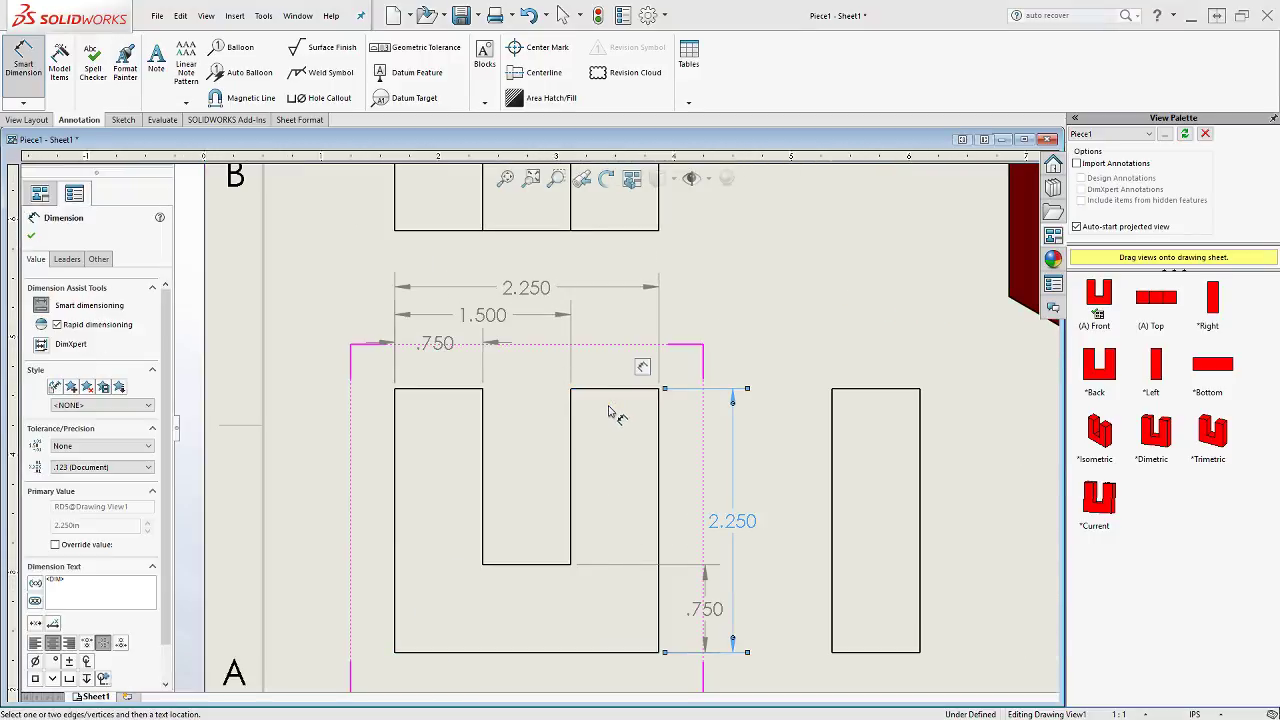
{"action": "scroll", "coordinate": [814, 537], "scroll_direction": "up", "scroll_amount": 5}
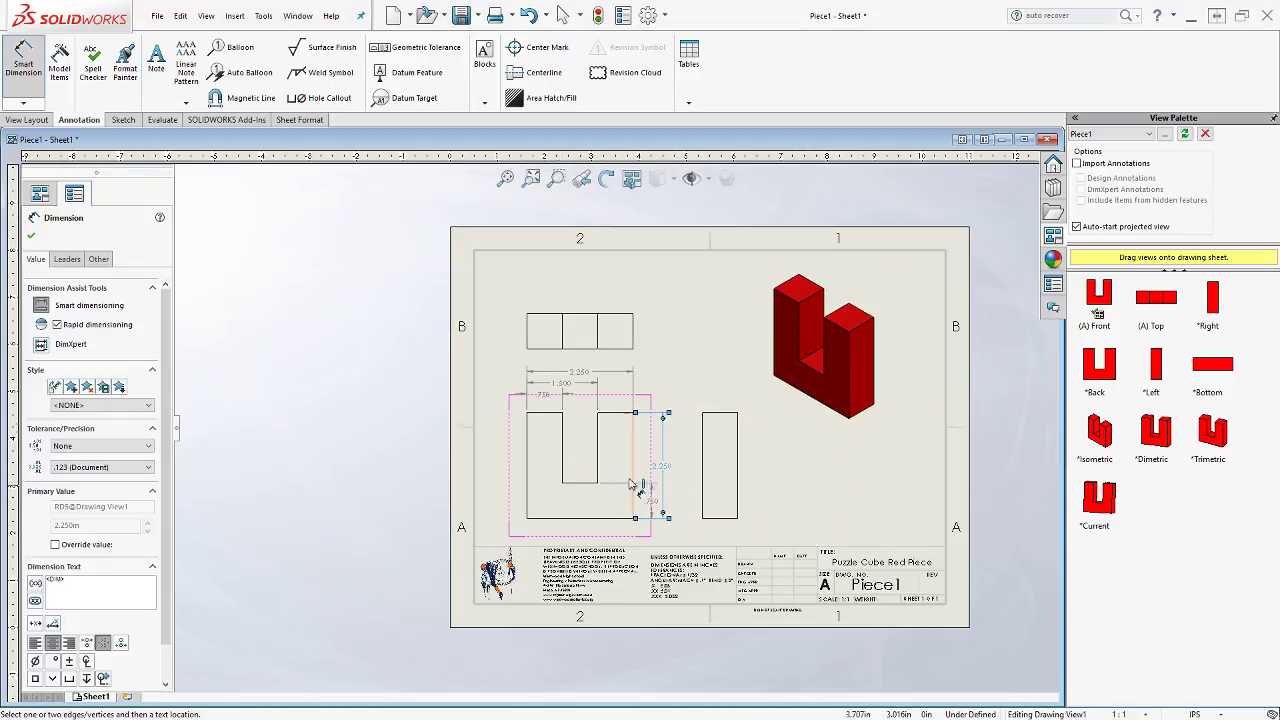
Dimension the top view's .750 depth, then exit the Smart Dimension tool
{"action": "left_click", "coordinate": [622, 348]}
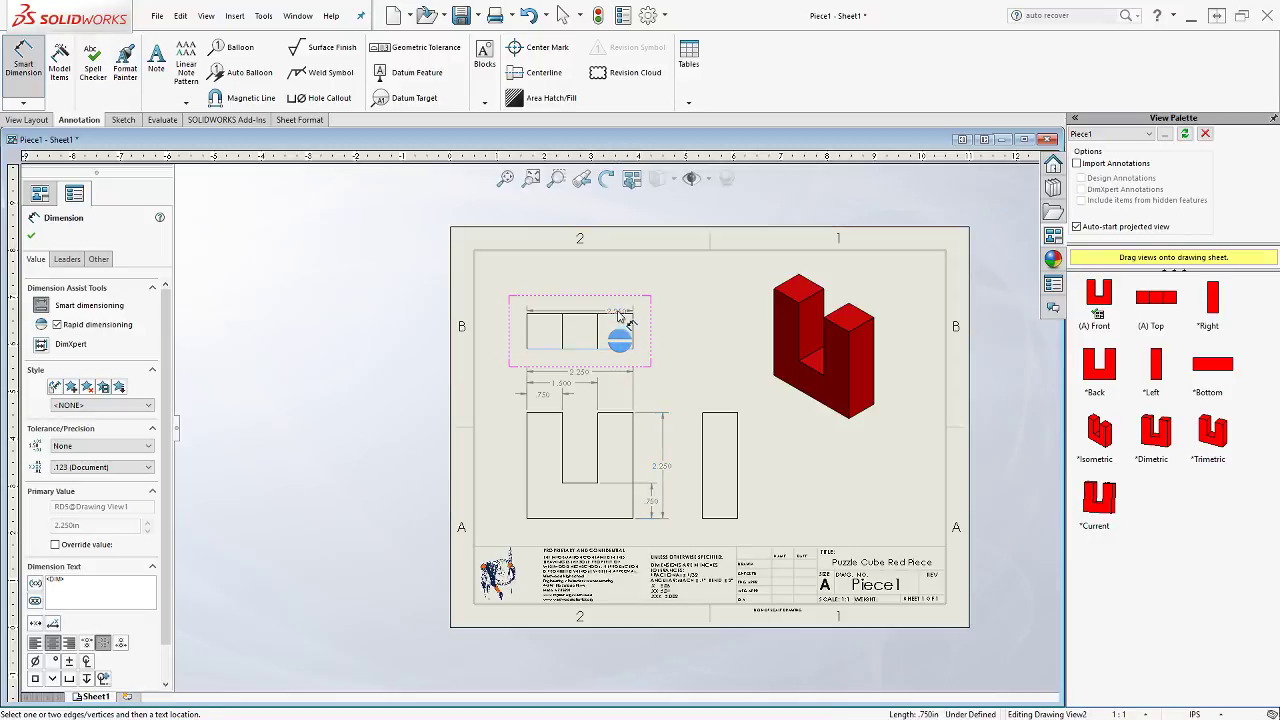
{"action": "left_click", "coordinate": [619, 316]}
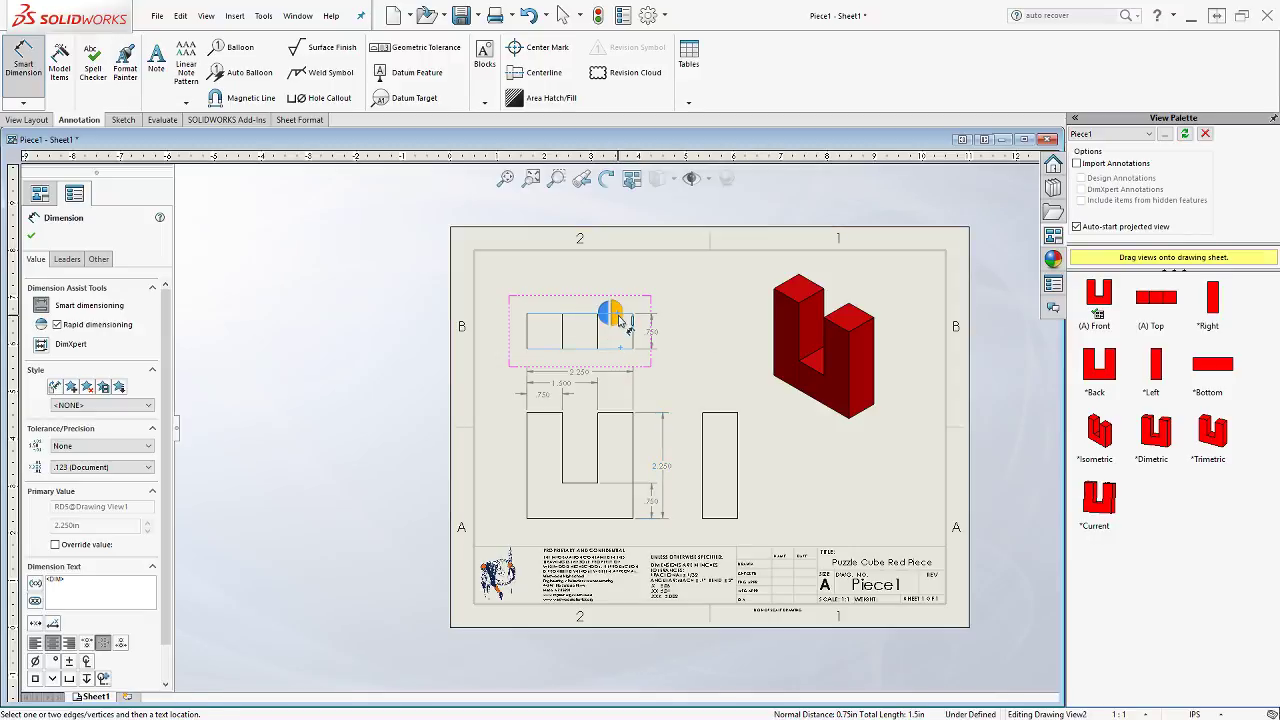
{"action": "left_click", "coordinate": [620, 321]}
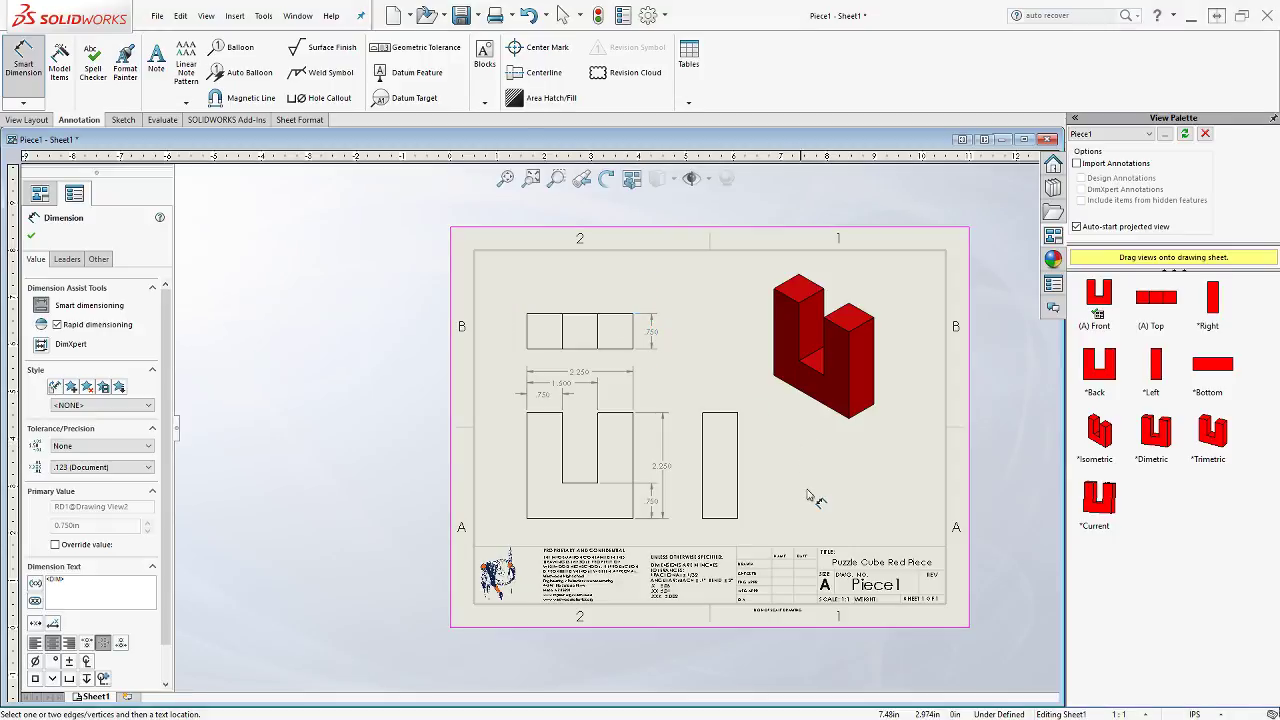
{"action": "scroll", "coordinate": [808, 493], "scroll_direction": "down", "scroll_amount": 2}
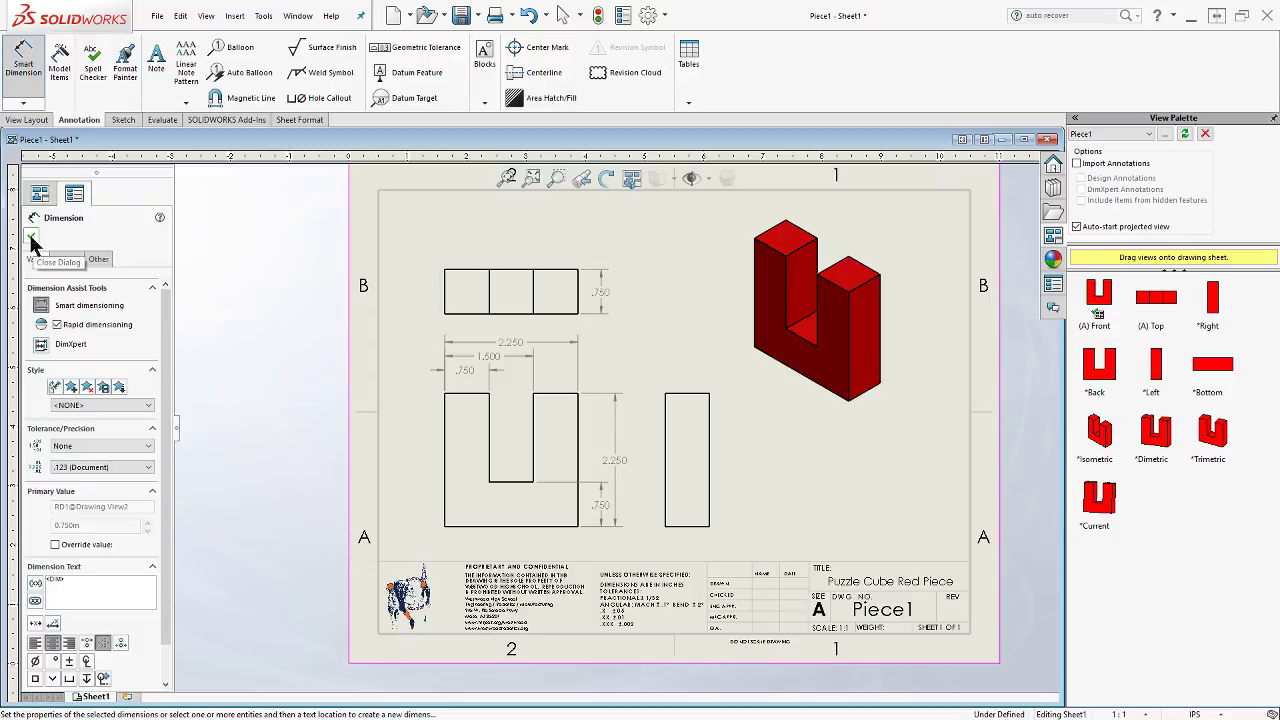
{"action": "right_click", "coordinate": [407, 246]}
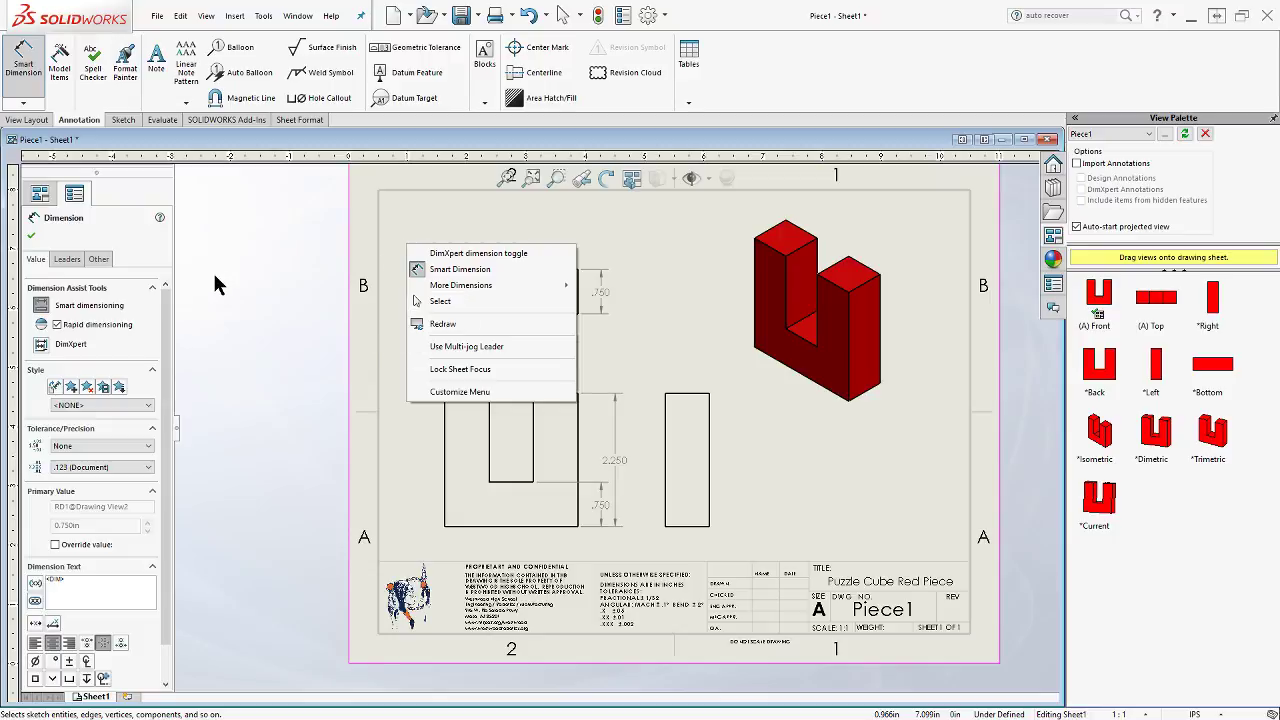
{"action": "key", "text": "Escape"}
{"action": "key", "text": "Escape"}
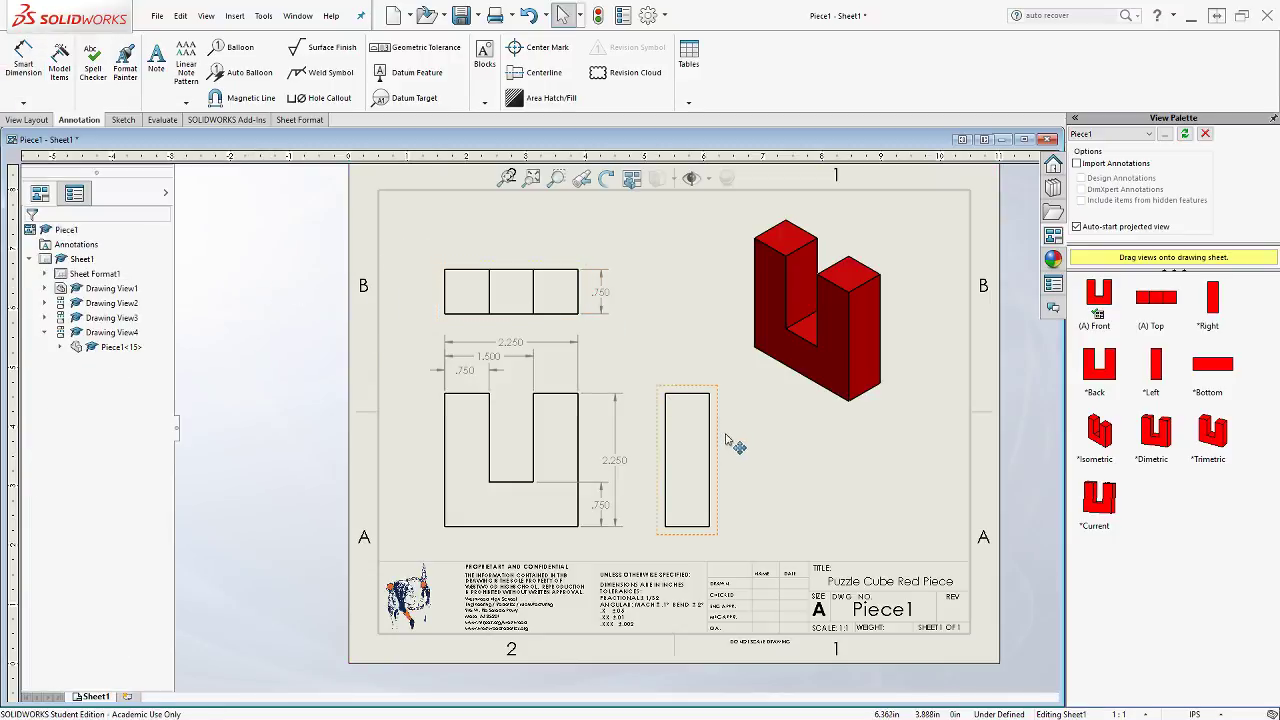
Reposition the right-side projected view closer to the front view
{"action": "mouse_move", "coordinate": [717, 457]}
{"action": "left_mouse_down"}
{"action": "mouse_move", "coordinate": [768, 457]}
{"action": "mouse_move", "coordinate": [762, 470]}
{"action": "left_mouse_up"}
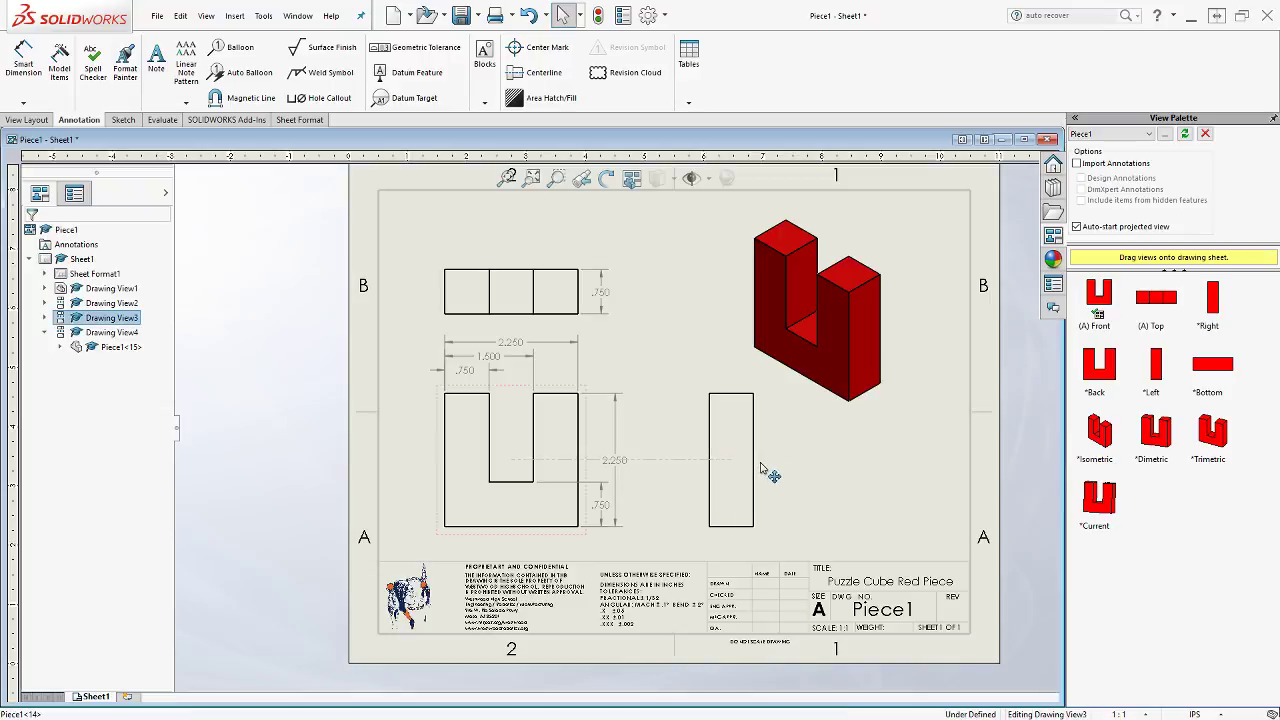
{"action": "left_click", "coordinate": [760, 470]}
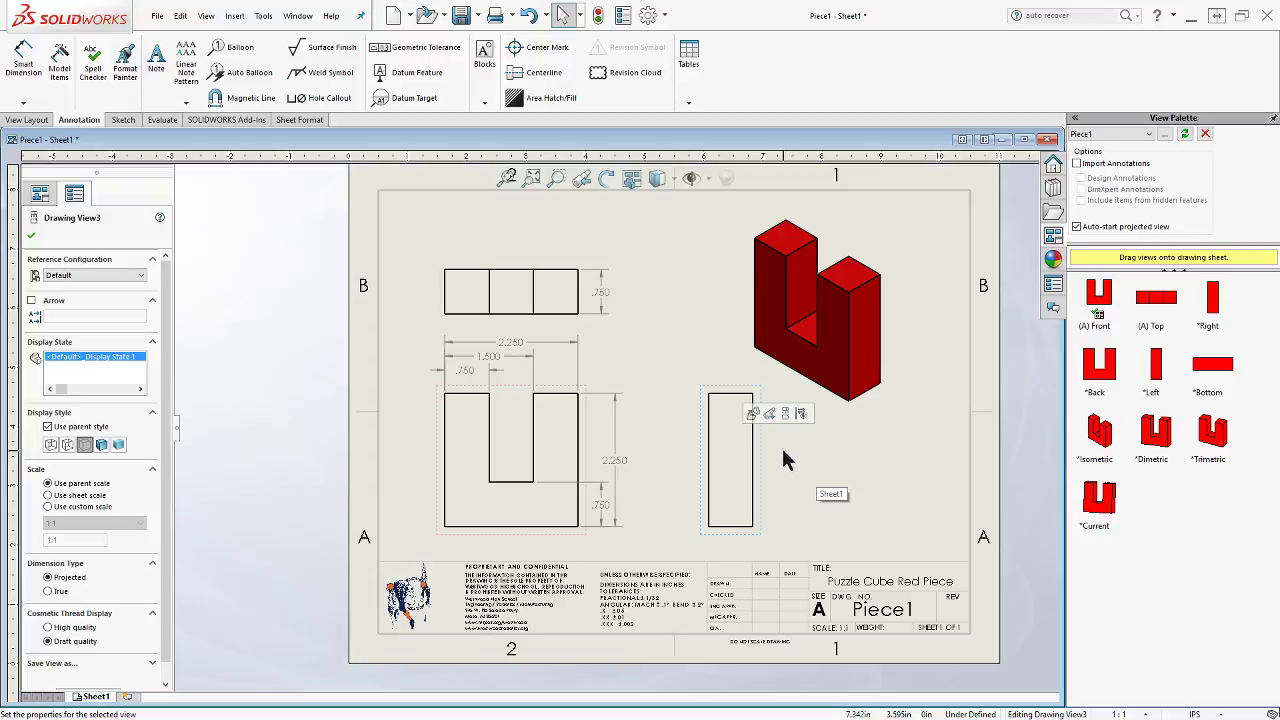
{"action": "left_click_drag", "start_coordinate": [756, 476], "coordinate": [722, 469]}
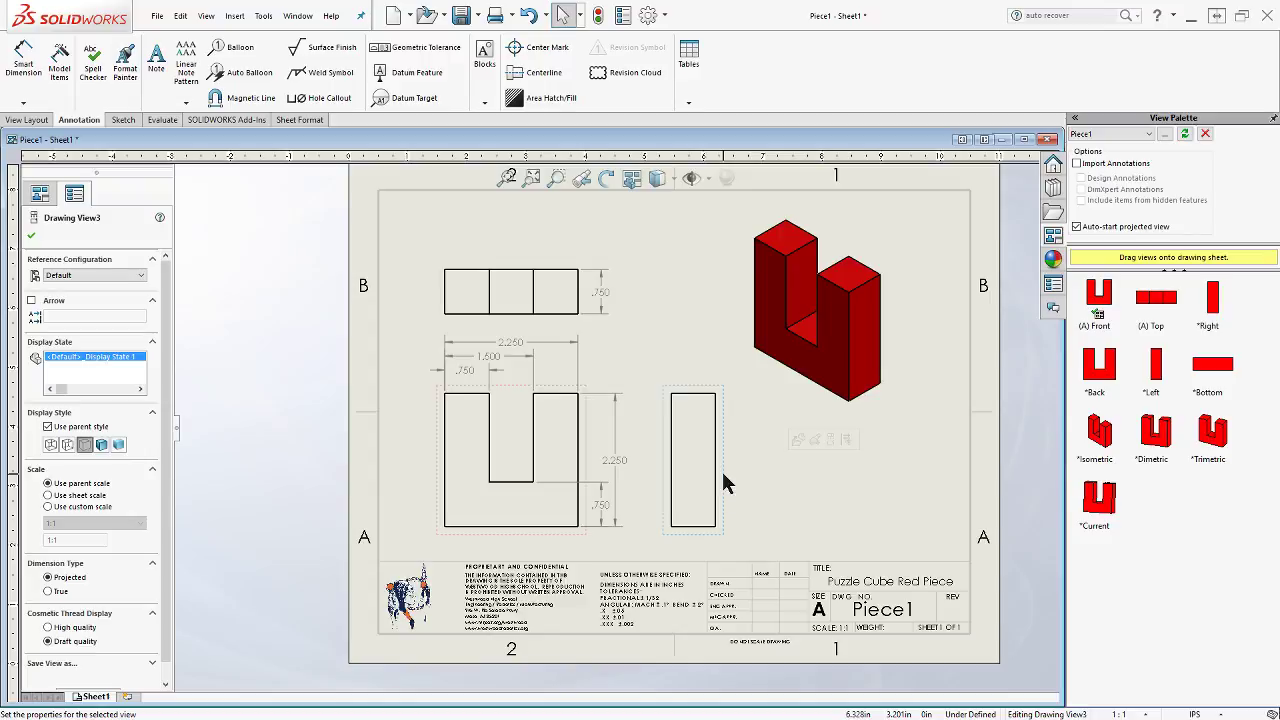
Delete the right-side projected view, accepting the Confirm Delete prompt
{"action": "key", "text": "Delete"}
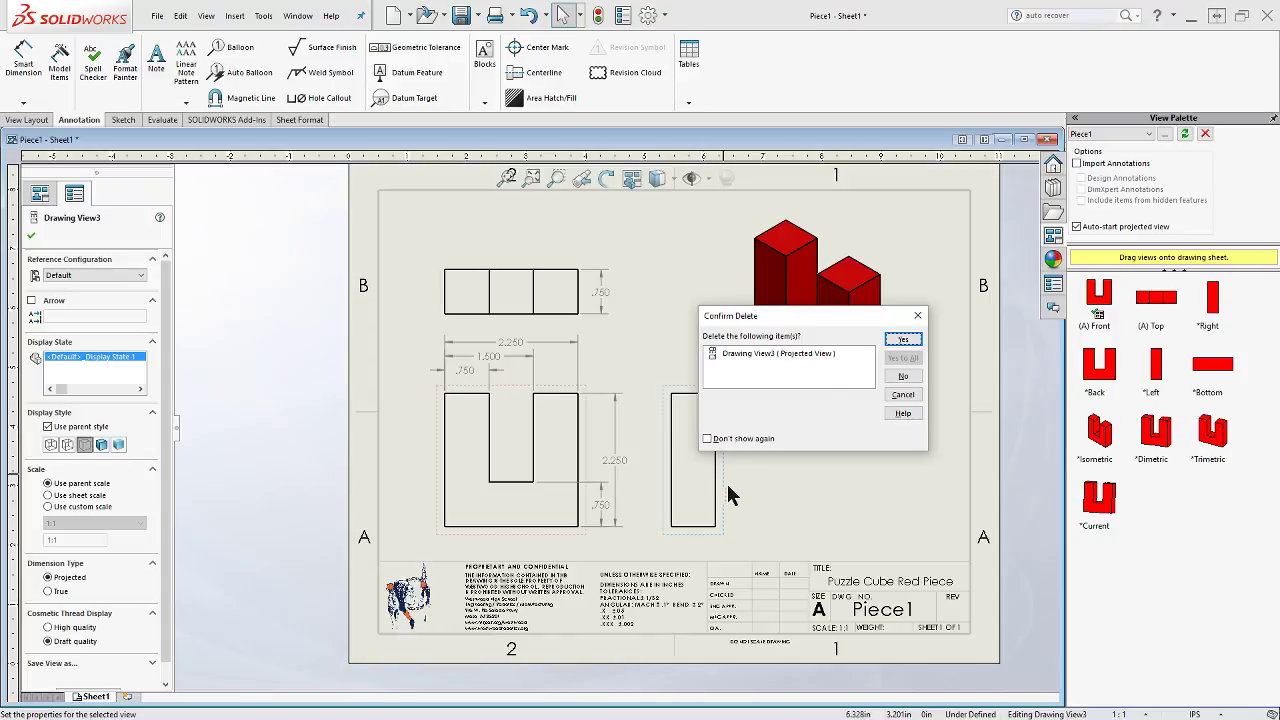
{"action": "left_click", "coordinate": [903, 394]}
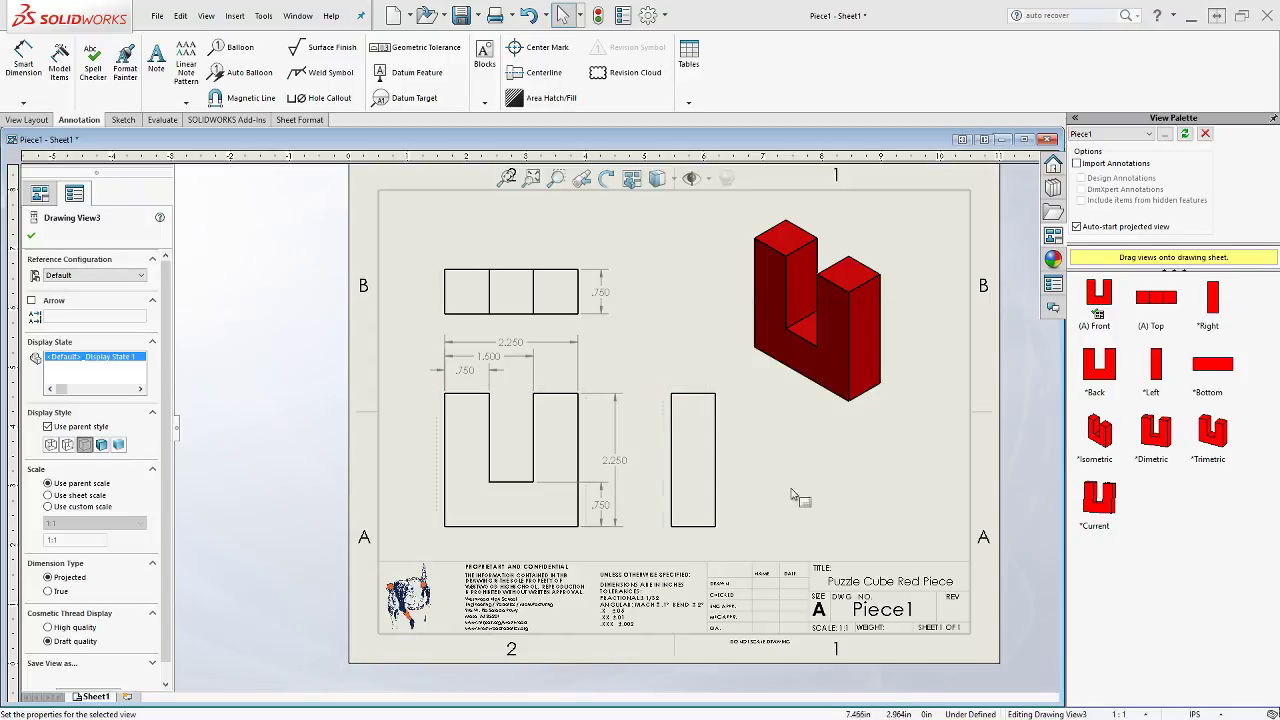
{"action": "left_click", "coordinate": [726, 523]}
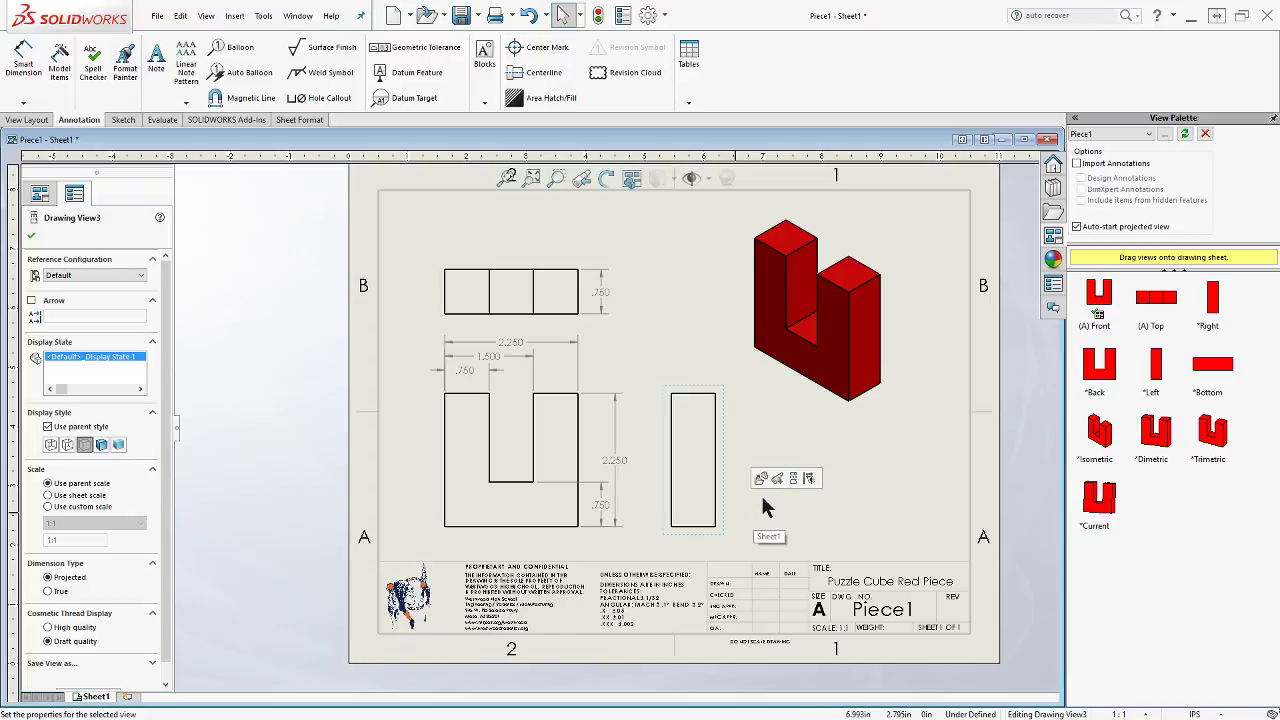
{"action": "key", "text": "Delete"}
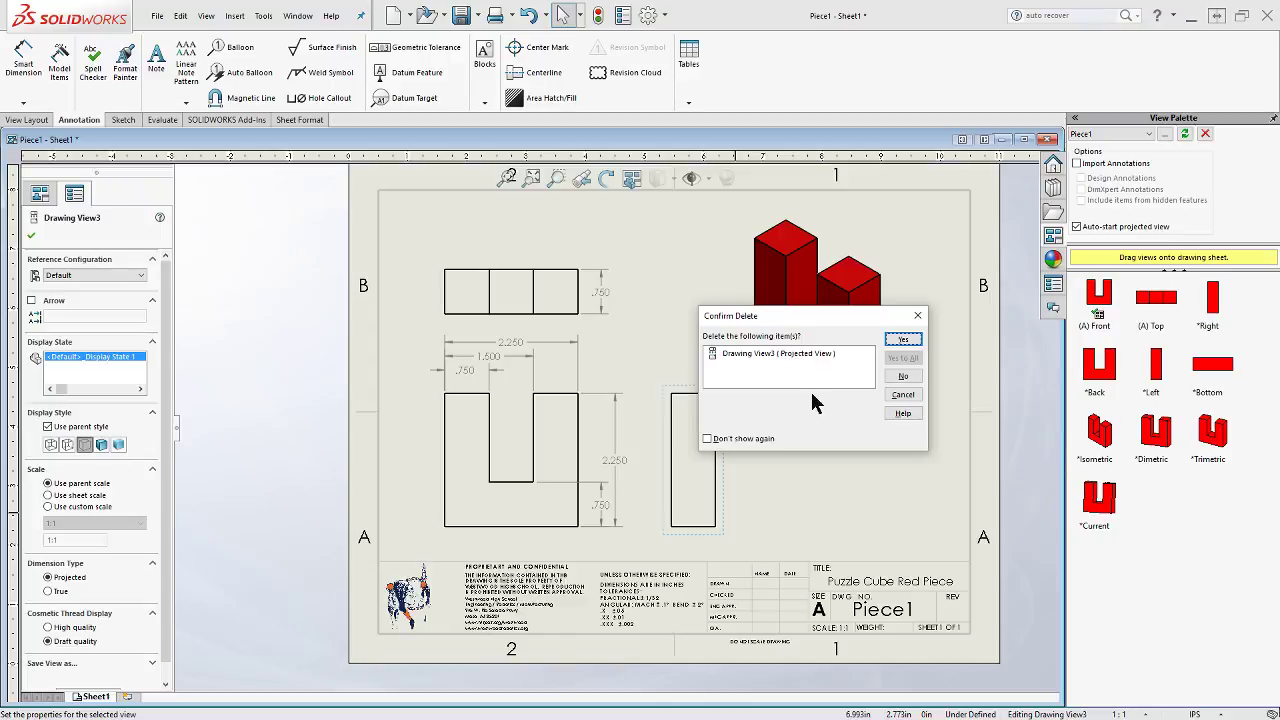
{"action": "left_click_drag", "start_coordinate": [825, 320], "coordinate": [603, 187]}
{"action": "left_click", "coordinate": [670, 207]}
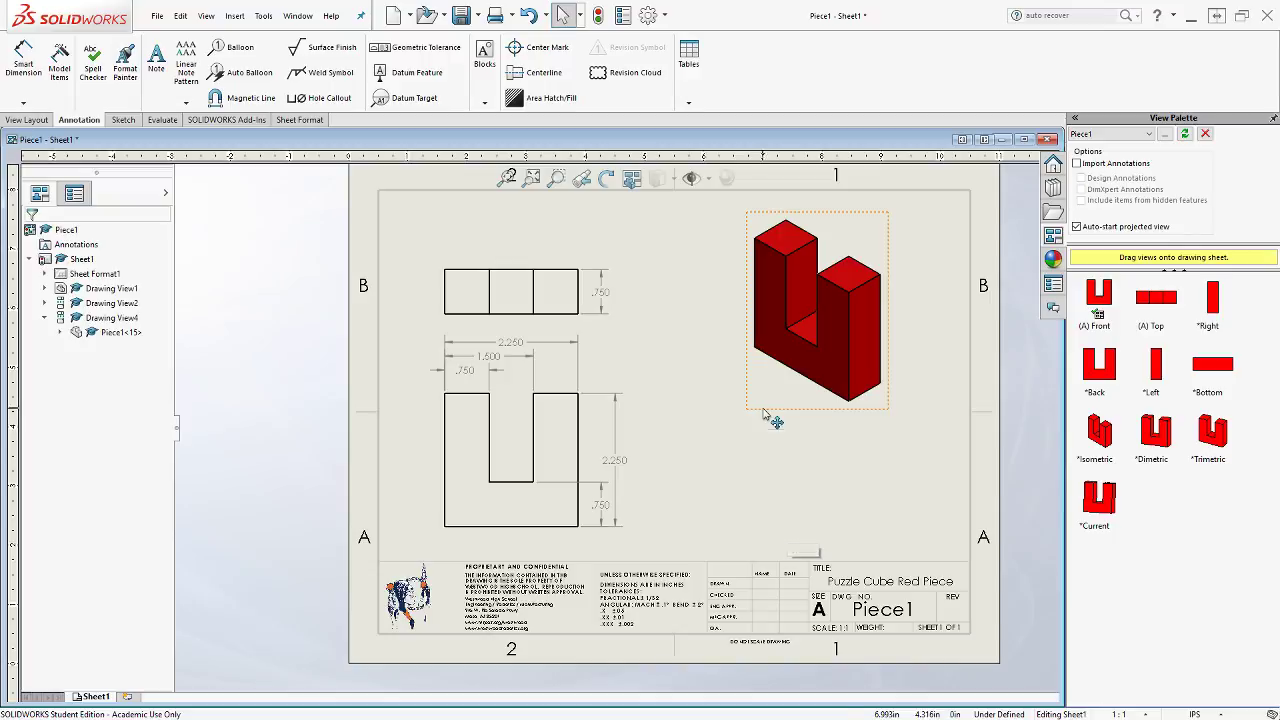
Nudge the shaded isometric view slightly left and down, then zoom out to check the layout
{"action": "left_click_drag", "start_coordinate": [766, 423], "coordinate": [753, 433]}
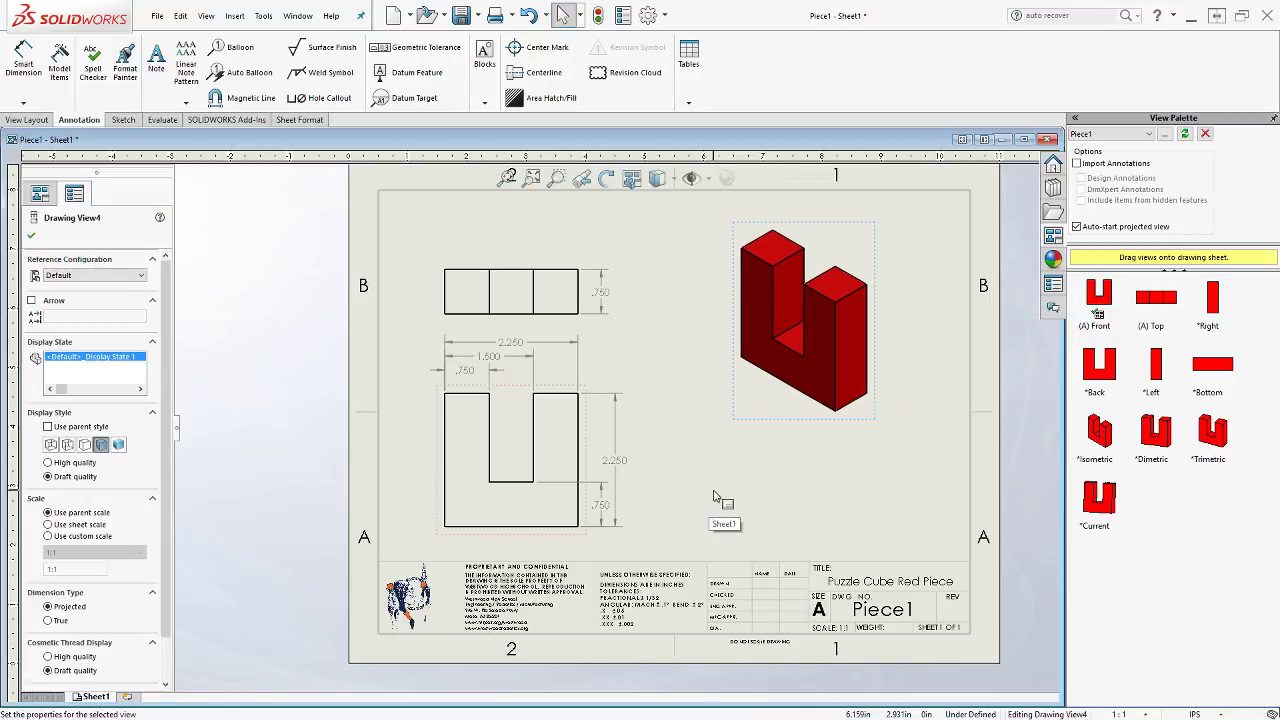
{"action": "key", "text": "z"}
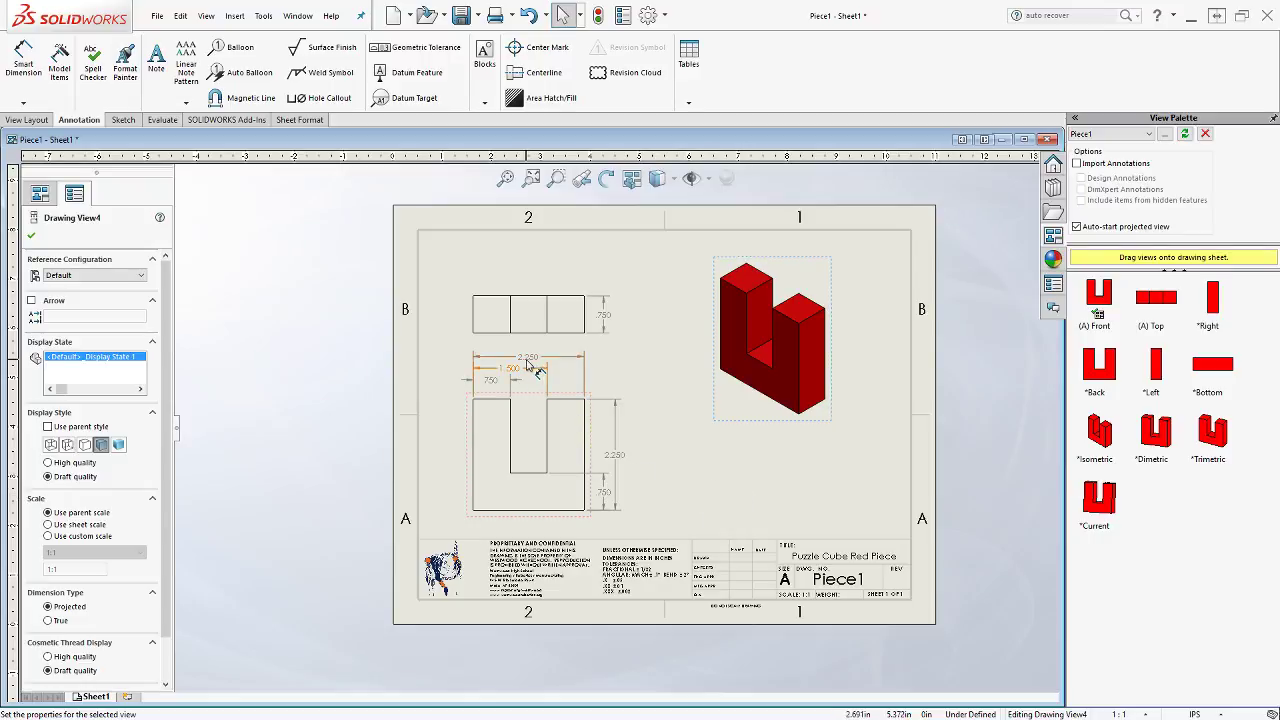
{"action": "scroll", "coordinate": [540, 372], "scroll_direction": "down", "scroll_amount": 2}
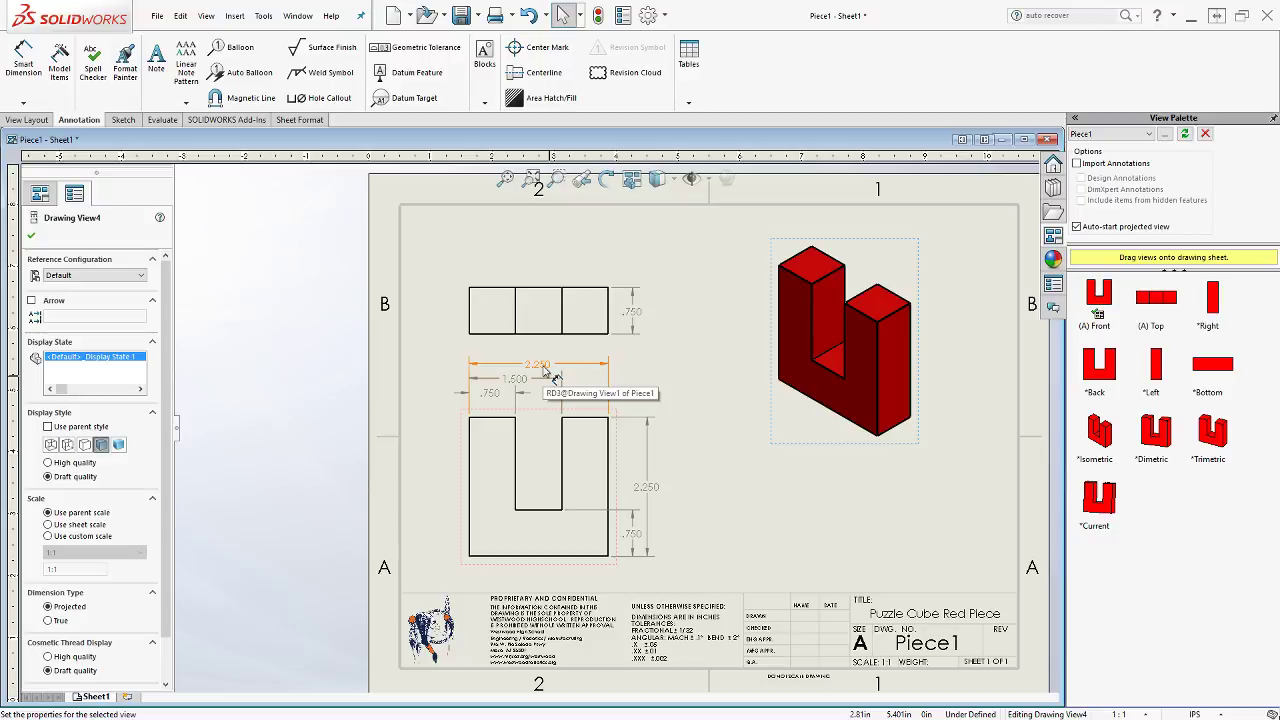
{"action": "scroll", "coordinate": [549, 373], "scroll_direction": "down", "scroll_amount": 1}
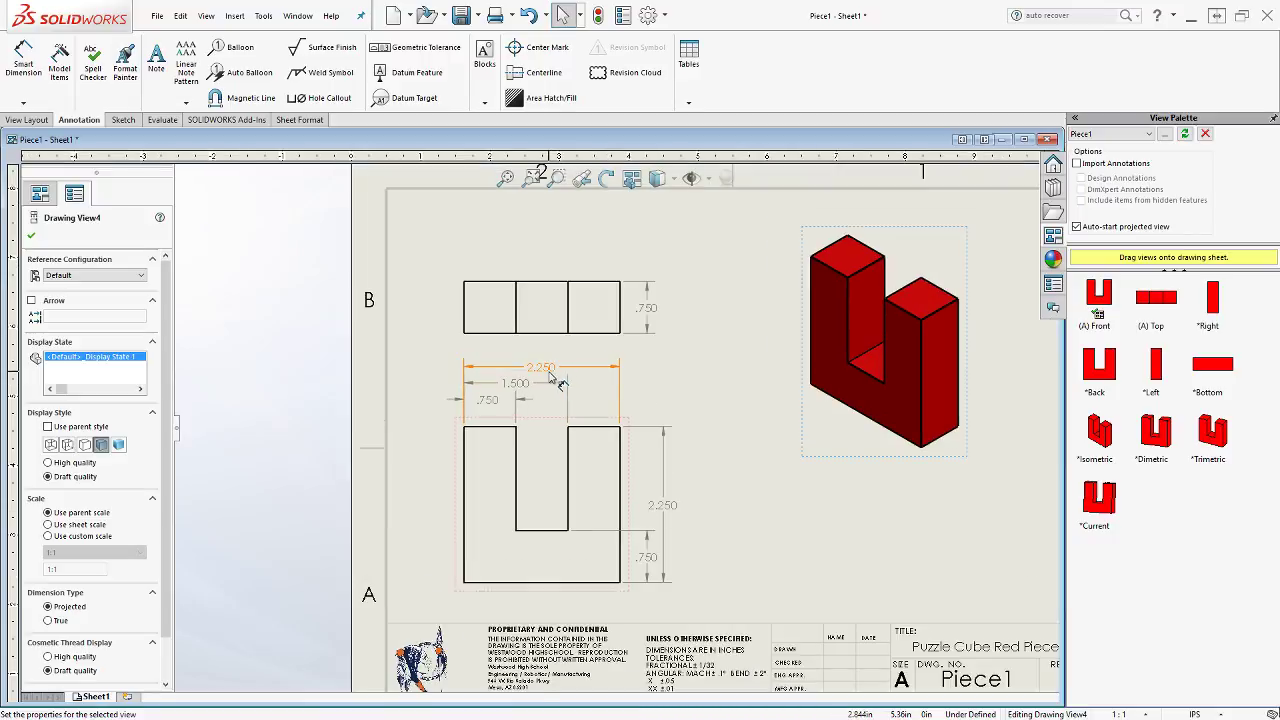
{"action": "scroll", "coordinate": [922, 585], "scroll_direction": "up", "scroll_amount": 2}
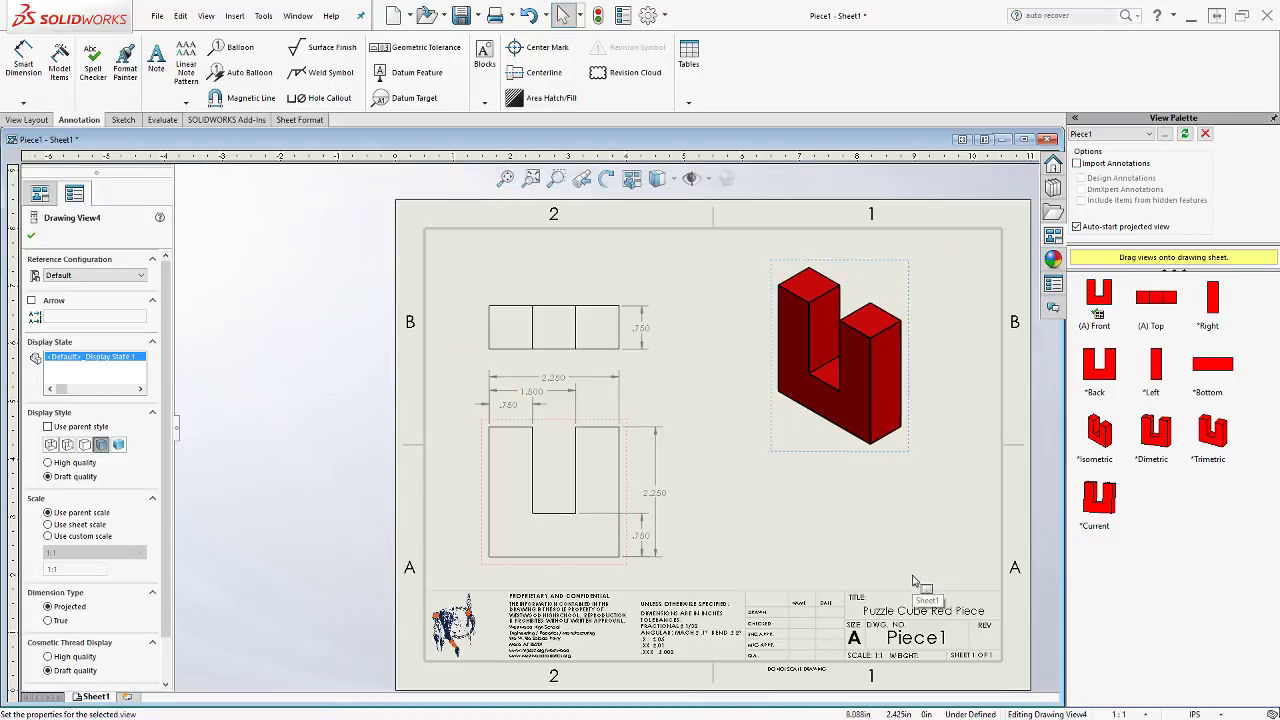
{"action": "scroll", "coordinate": [940, 590], "scroll_direction": "down", "scroll_amount": 1}
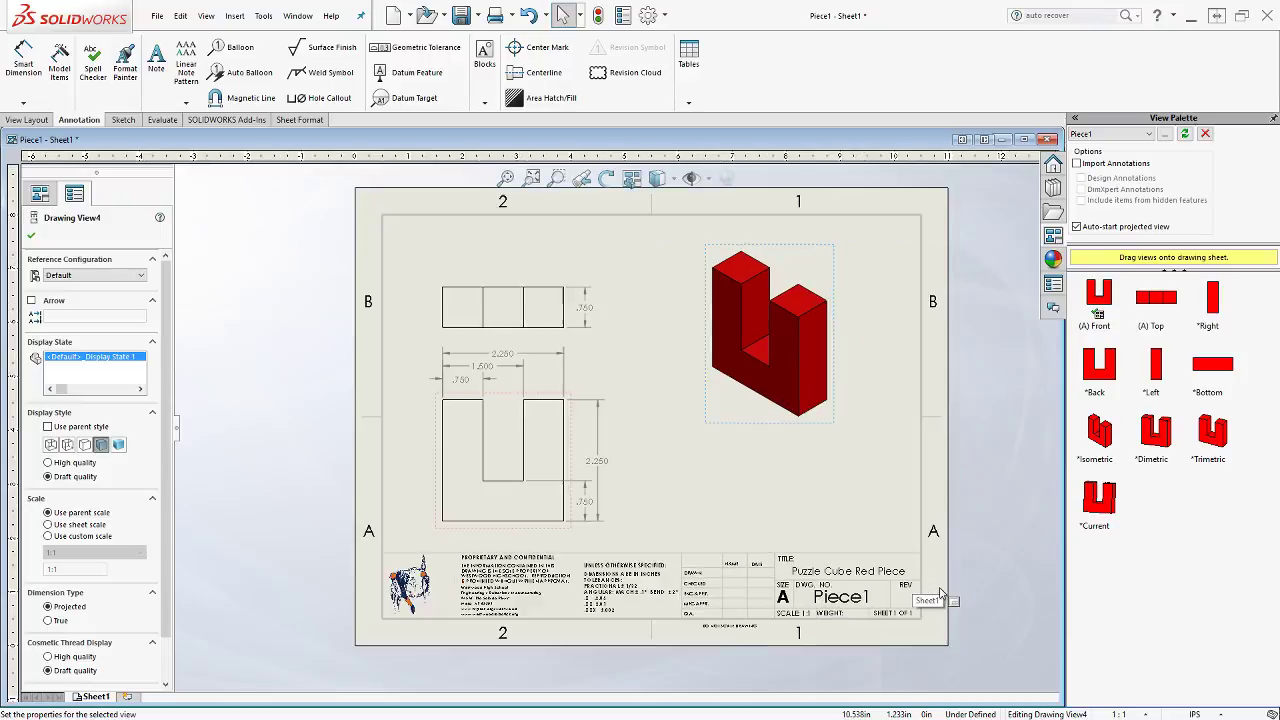
{"action": "left_click", "coordinate": [1208, 714]}
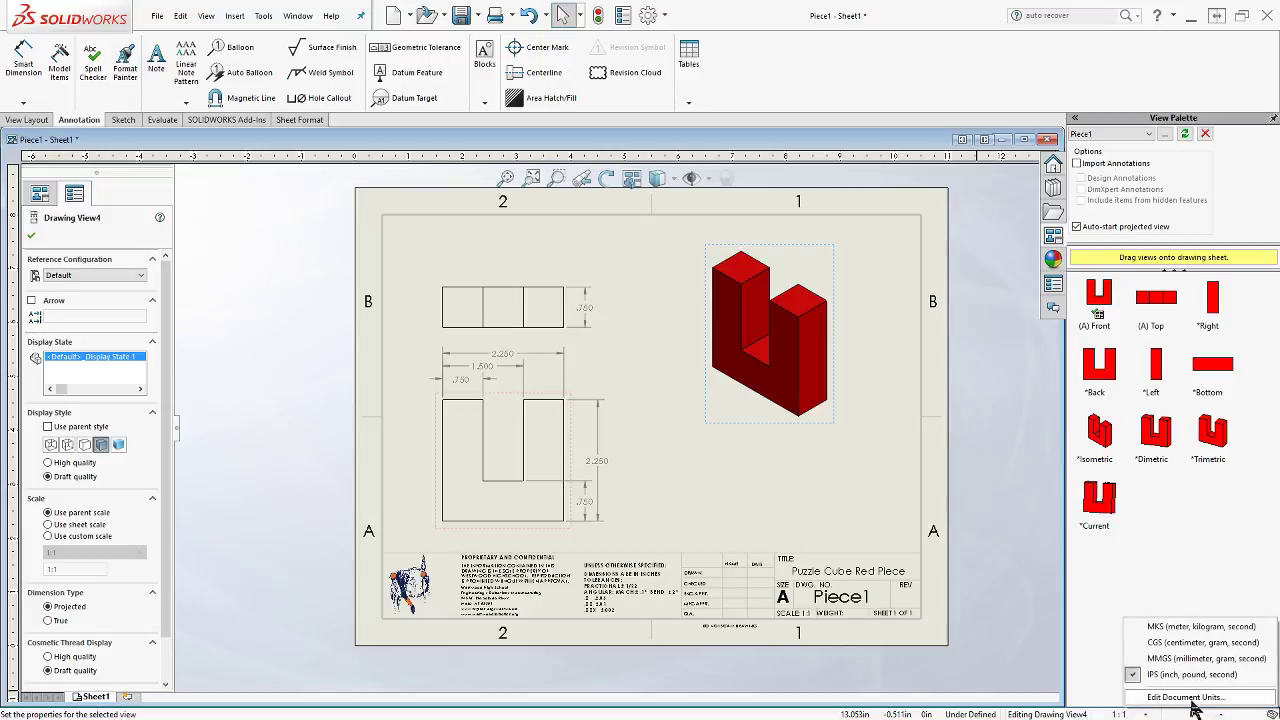
Set the document's length units to two decimals (.12) in Document Properties
{"action": "left_click", "coordinate": [1191, 700]}
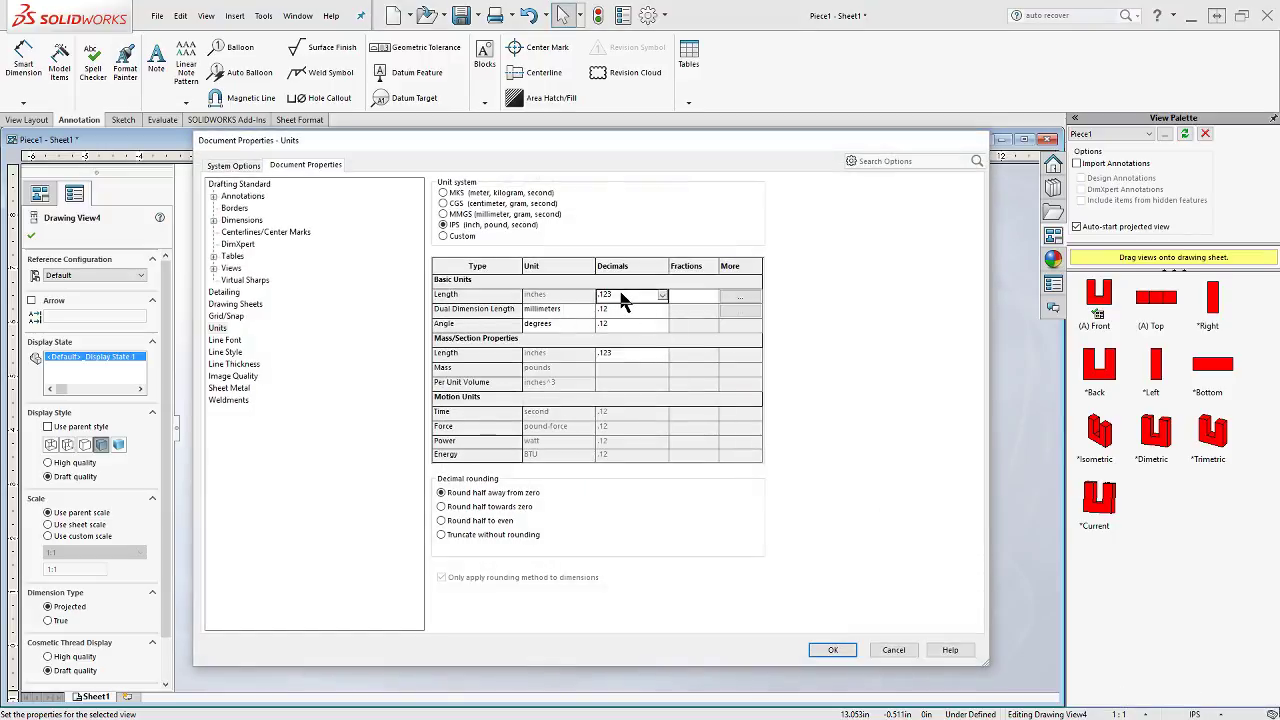
{"action": "left_click", "coordinate": [624, 297]}
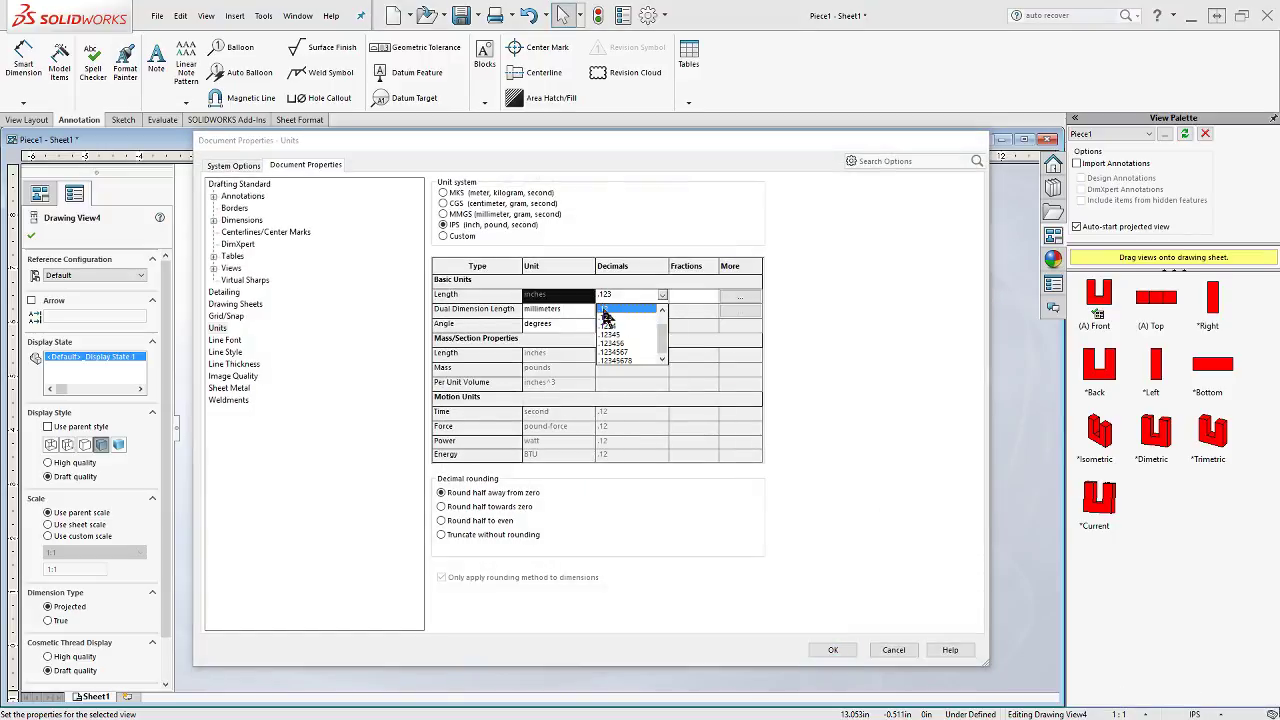
{"action": "left_click", "coordinate": [606, 309]}
{"action": "left_click", "coordinate": [832, 650]}
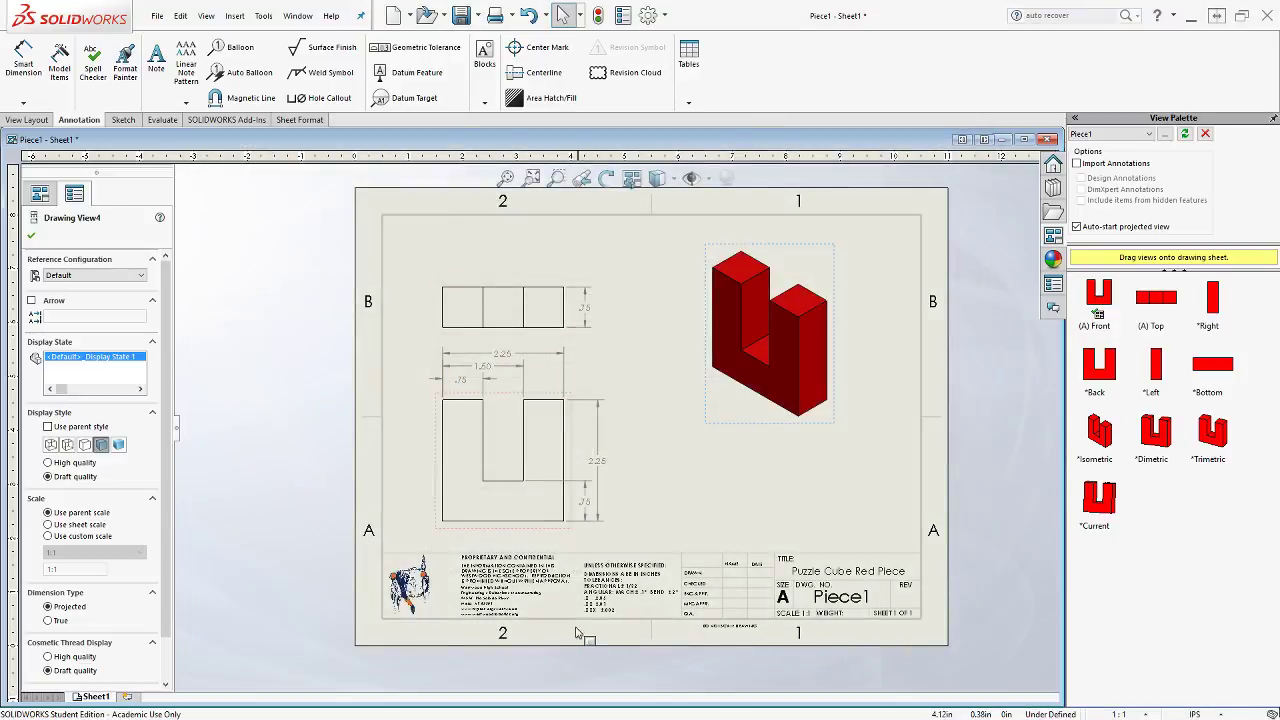
Set the top view's .75 depth dimension precision explicitly to two decimals (.12)
{"action": "right_click", "coordinate": [587, 312]}
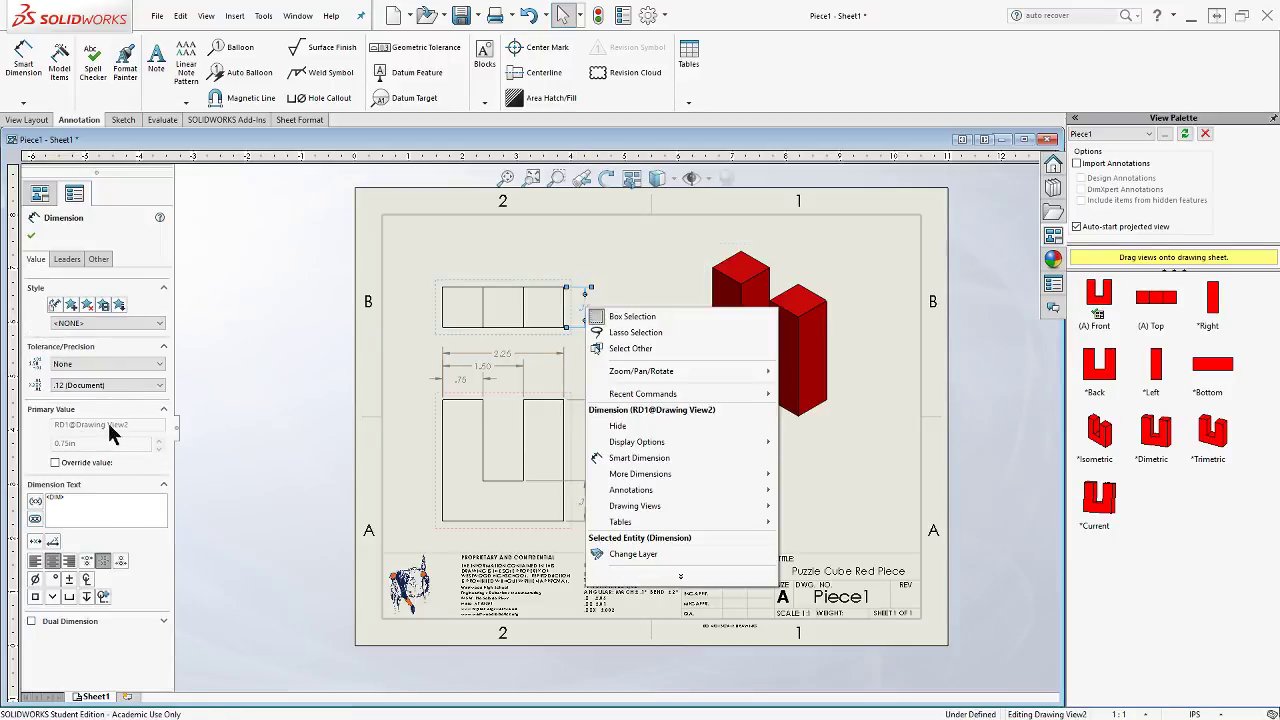
{"action": "left_click", "coordinate": [67, 260]}
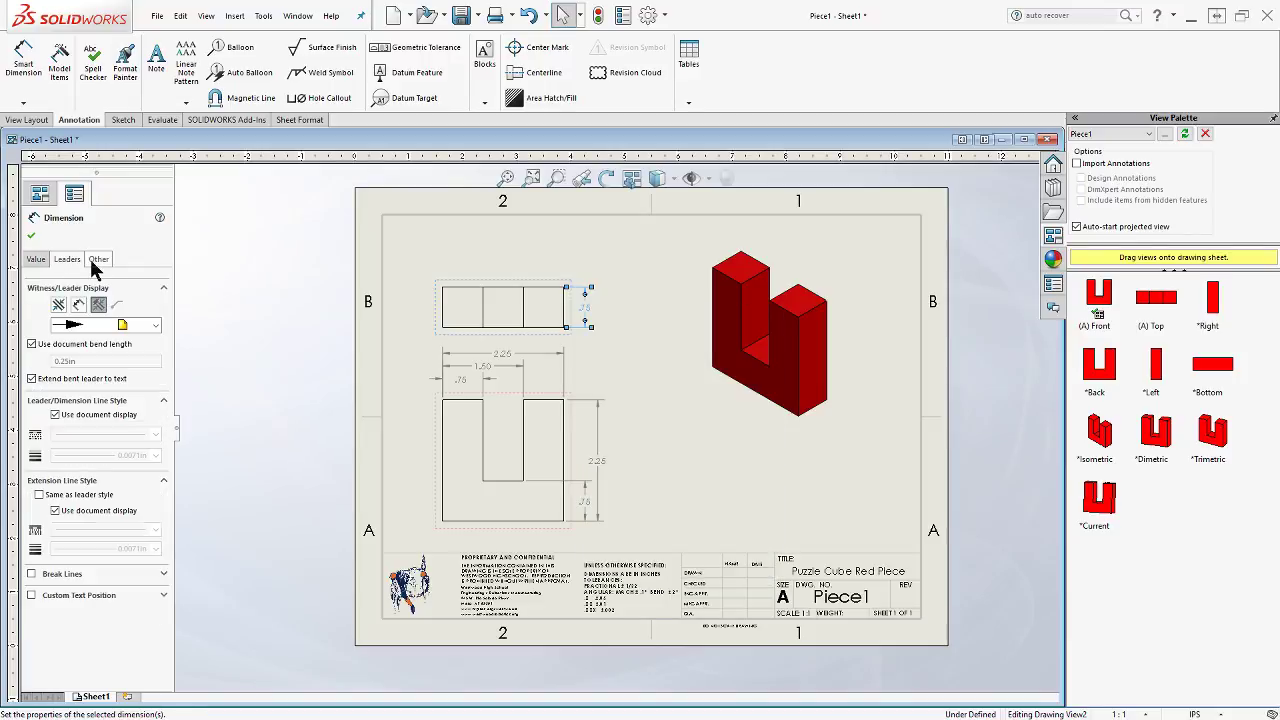
{"action": "left_click", "coordinate": [40, 259]}
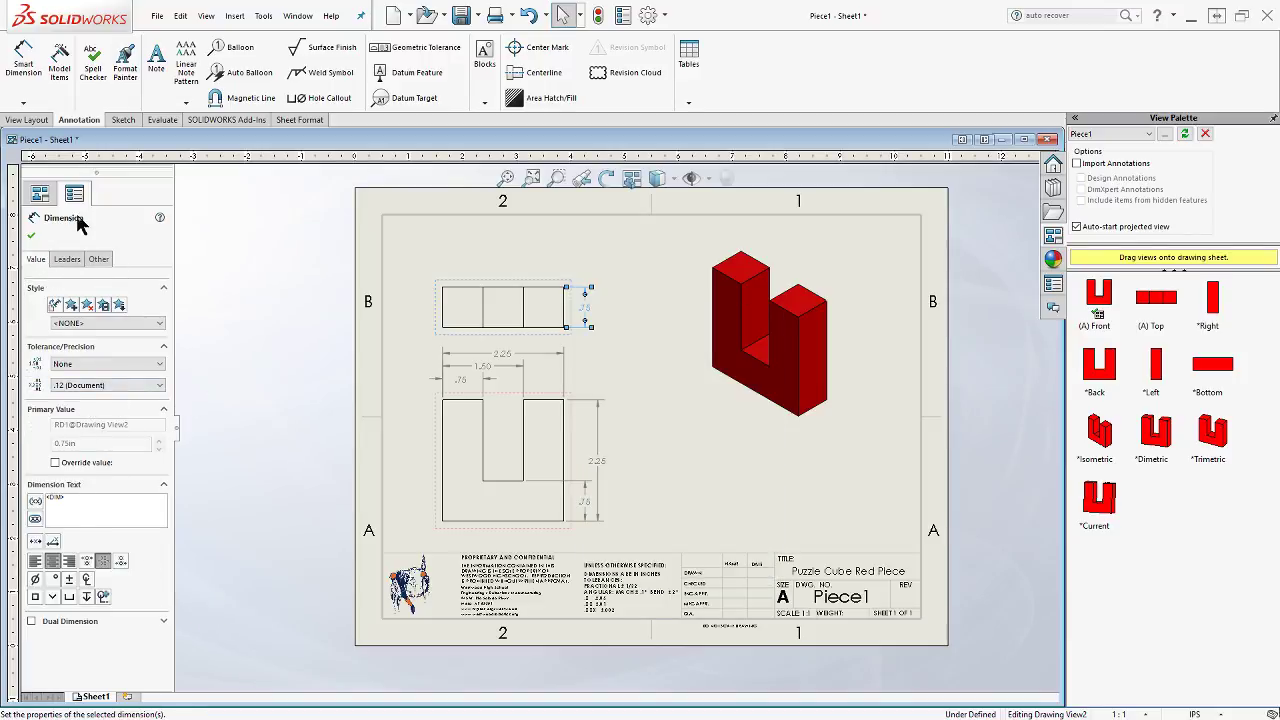
{"action": "left_click", "coordinate": [115, 389]}
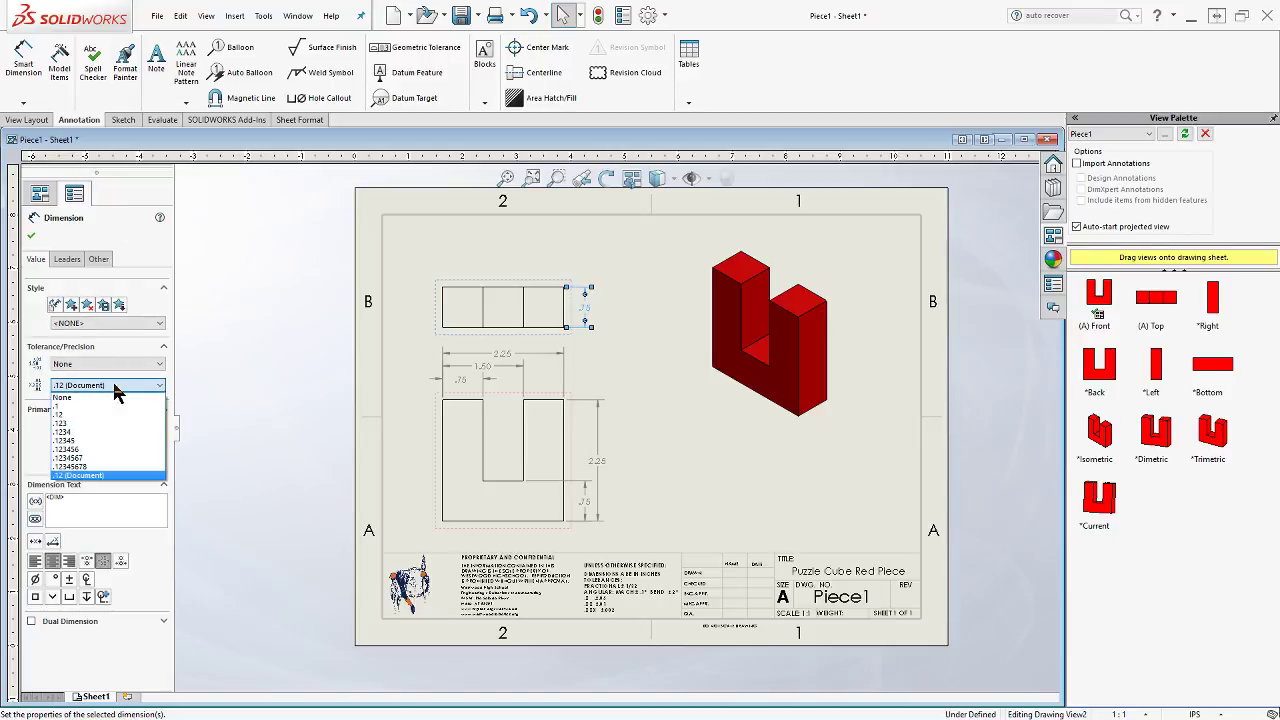
{"action": "left_click", "coordinate": [95, 467]}
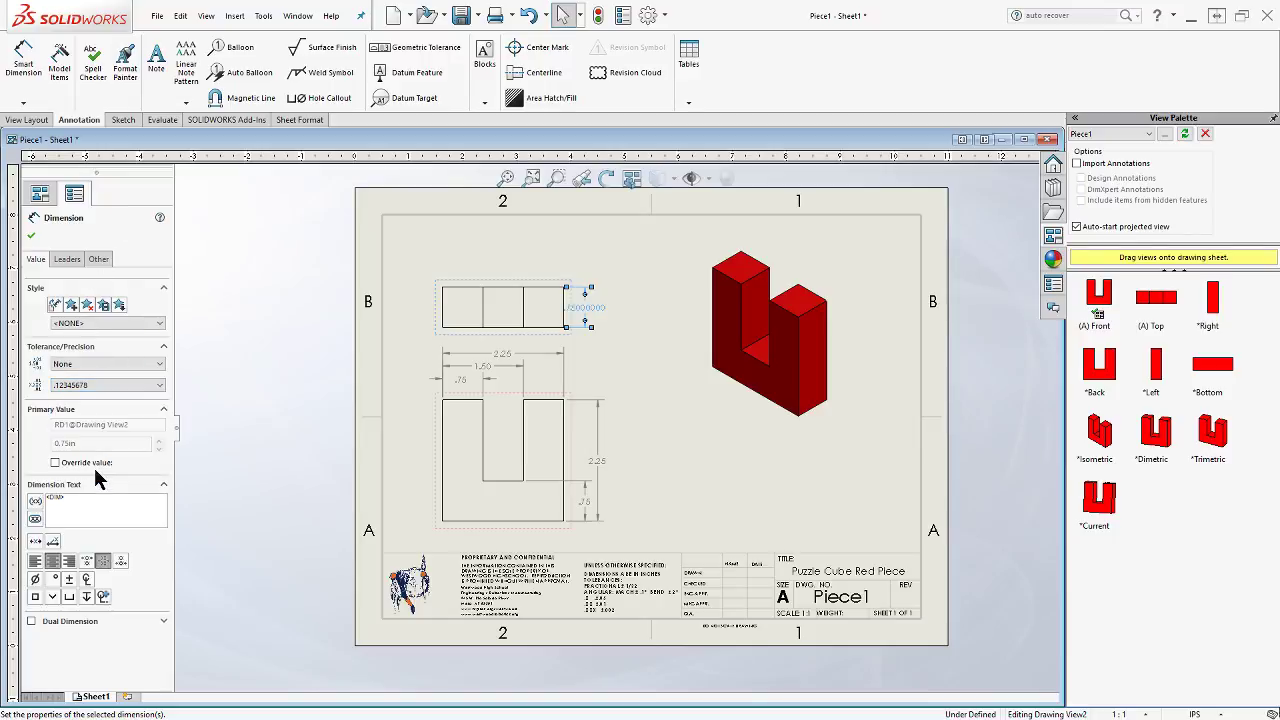
{"action": "left_click", "coordinate": [106, 386]}
{"action": "left_click", "coordinate": [83, 414]}
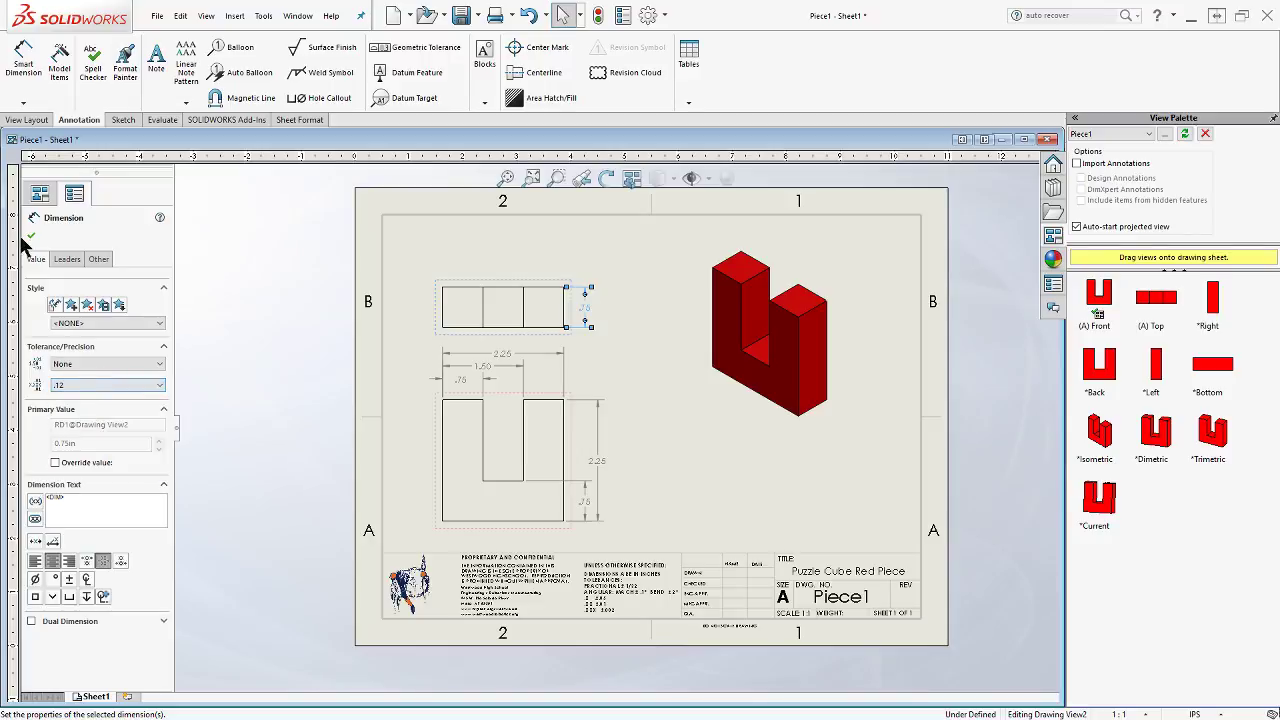
{"action": "left_click", "coordinate": [31, 236]}
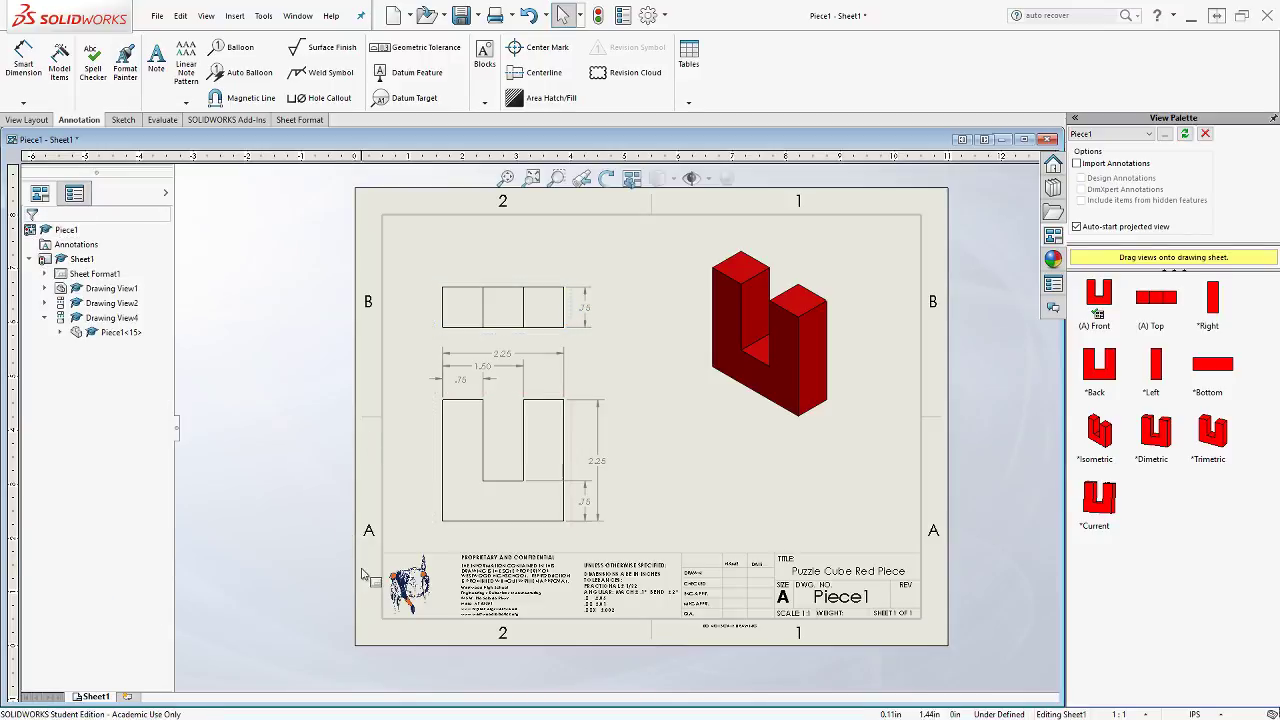
Save All, storing the drawing as Piece1.slddrw together with the modified Piece1 part
{"action": "left_click", "coordinate": [160, 16]}
{"action": "left_click", "coordinate": [178, 113]}
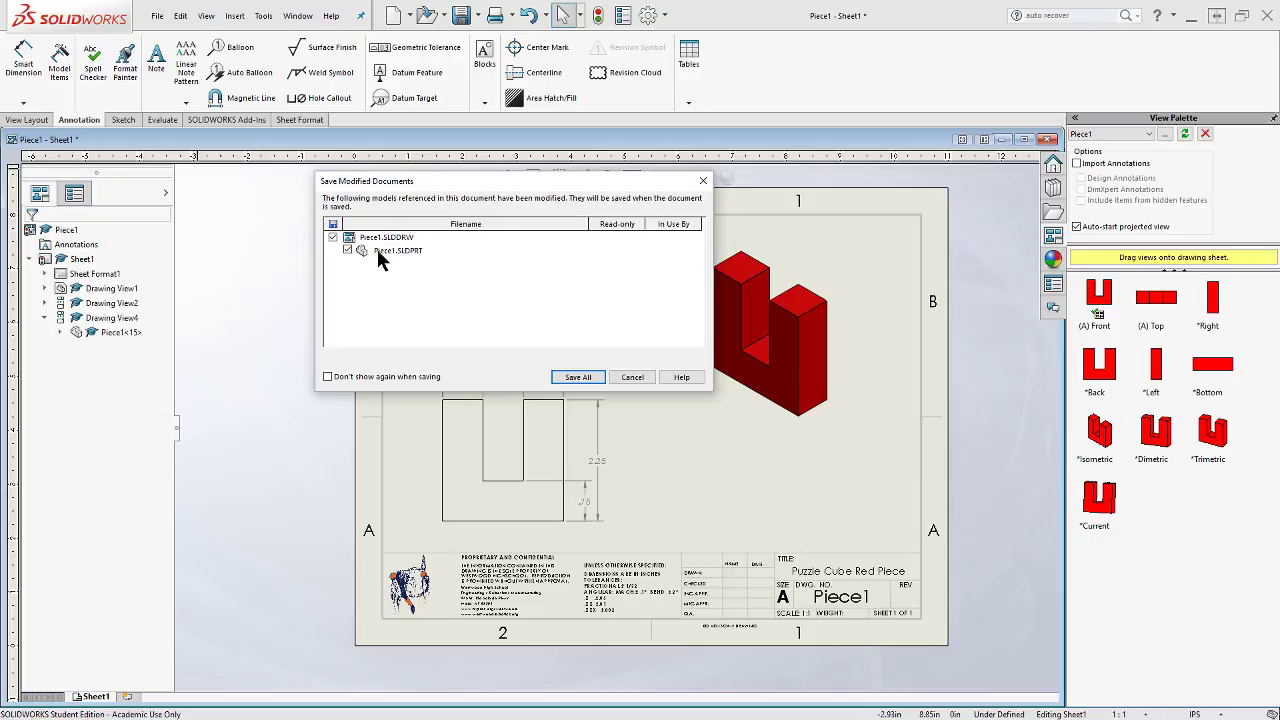
{"action": "left_click", "coordinate": [577, 377]}
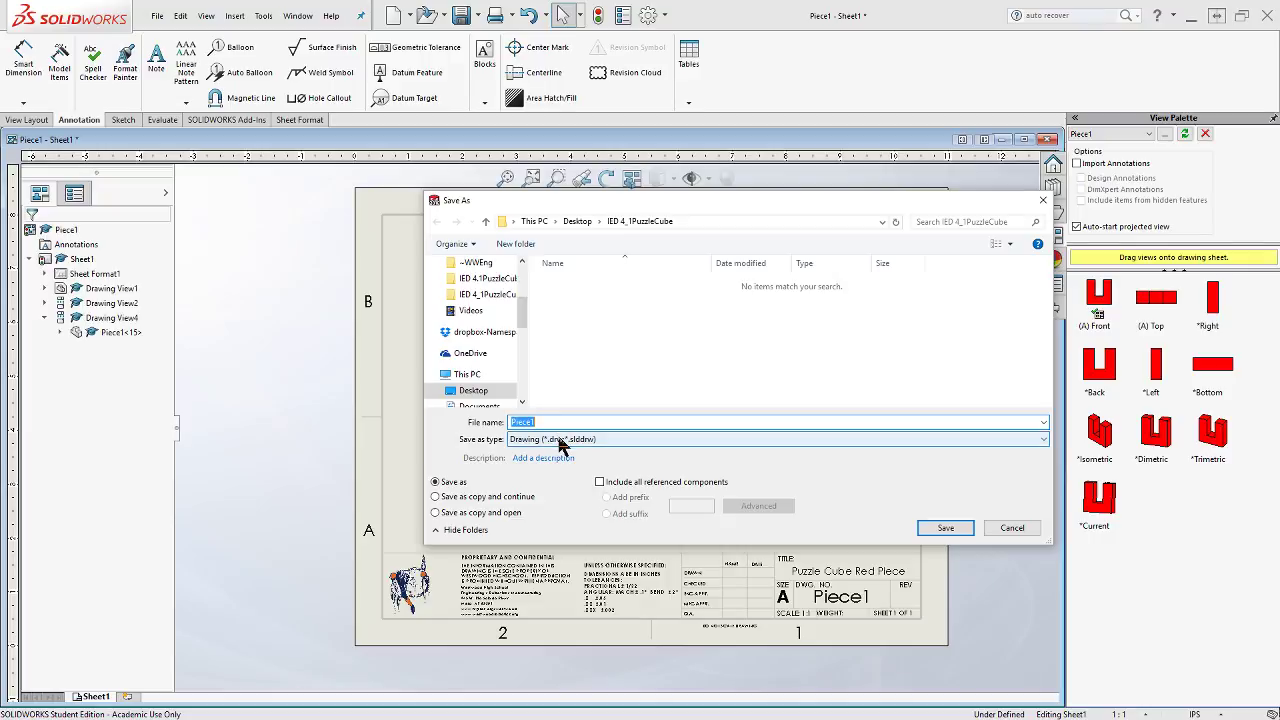
{"action": "left_click", "coordinate": [955, 532]}
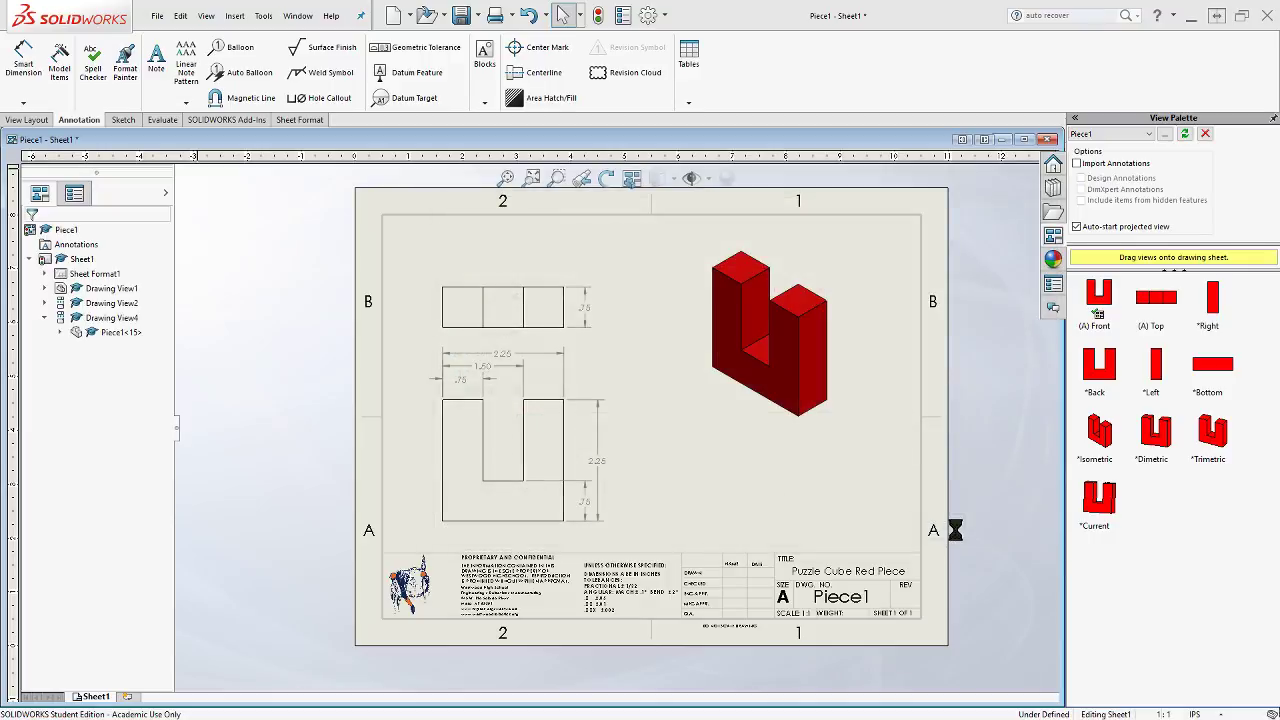
Close the drawing window and then the Piece1 part window
{"action": "left_click", "coordinate": [1047, 139]}
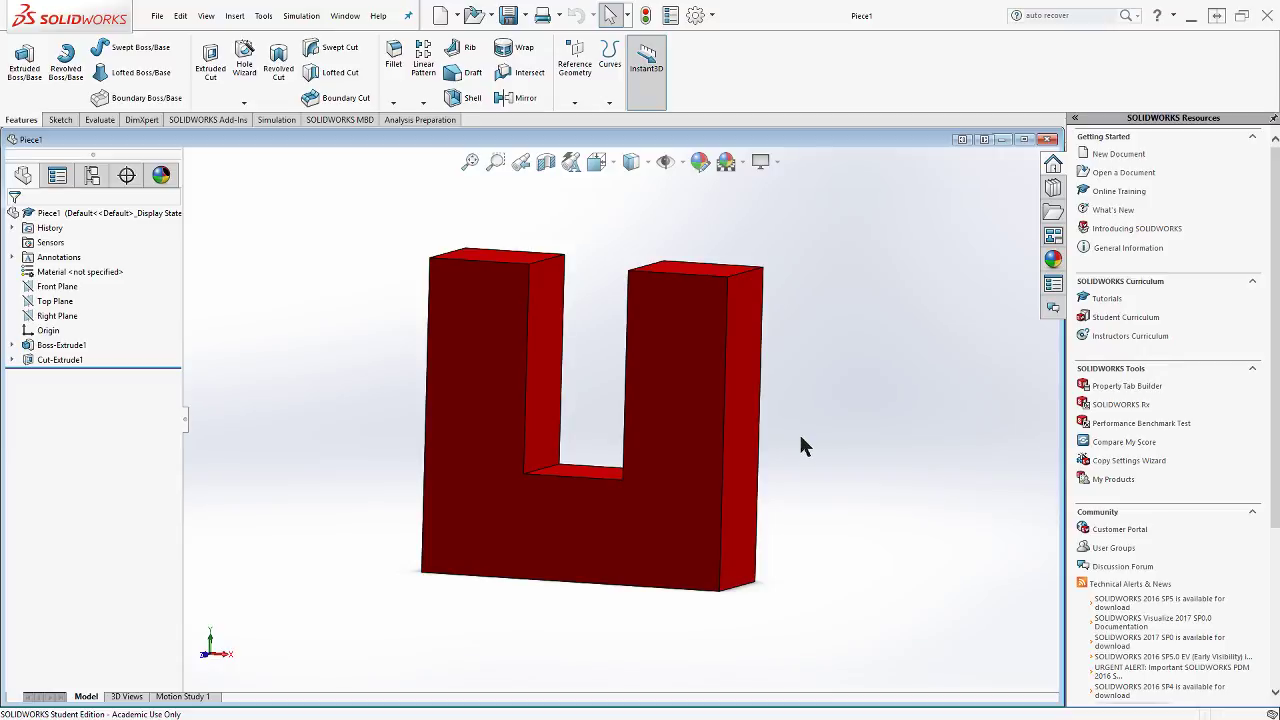
{"action": "left_click", "coordinate": [1047, 139]}
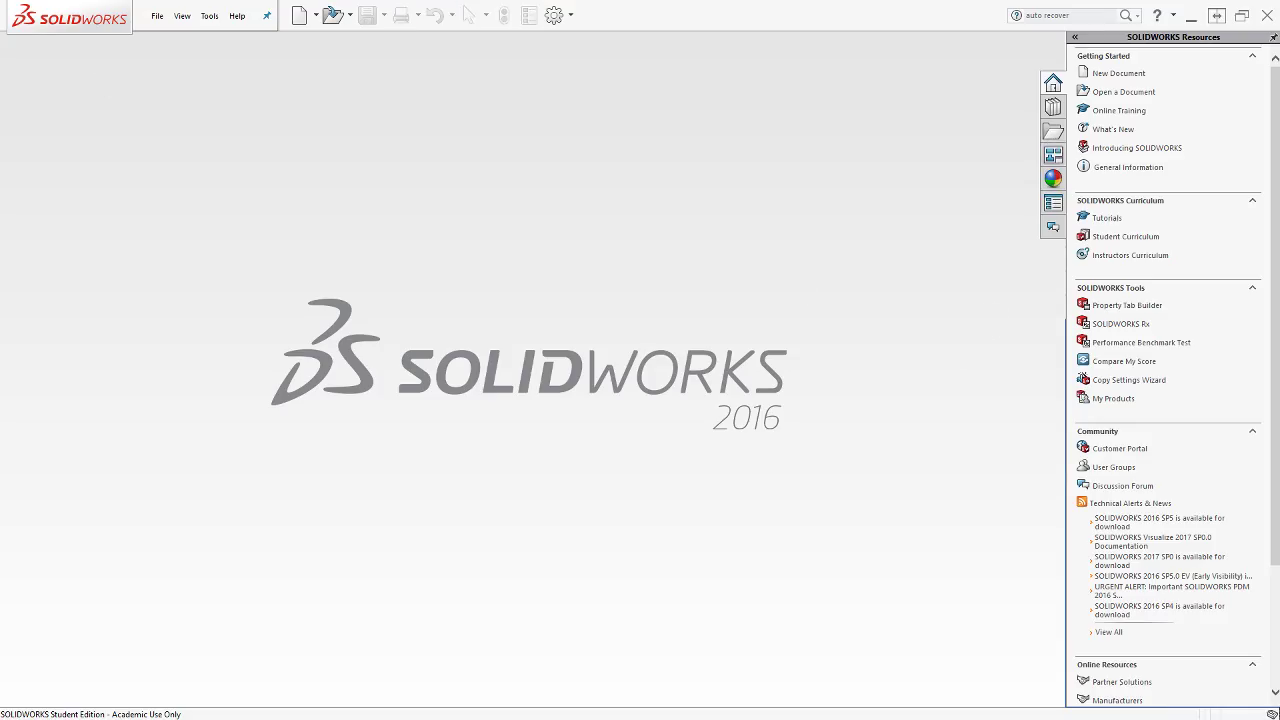